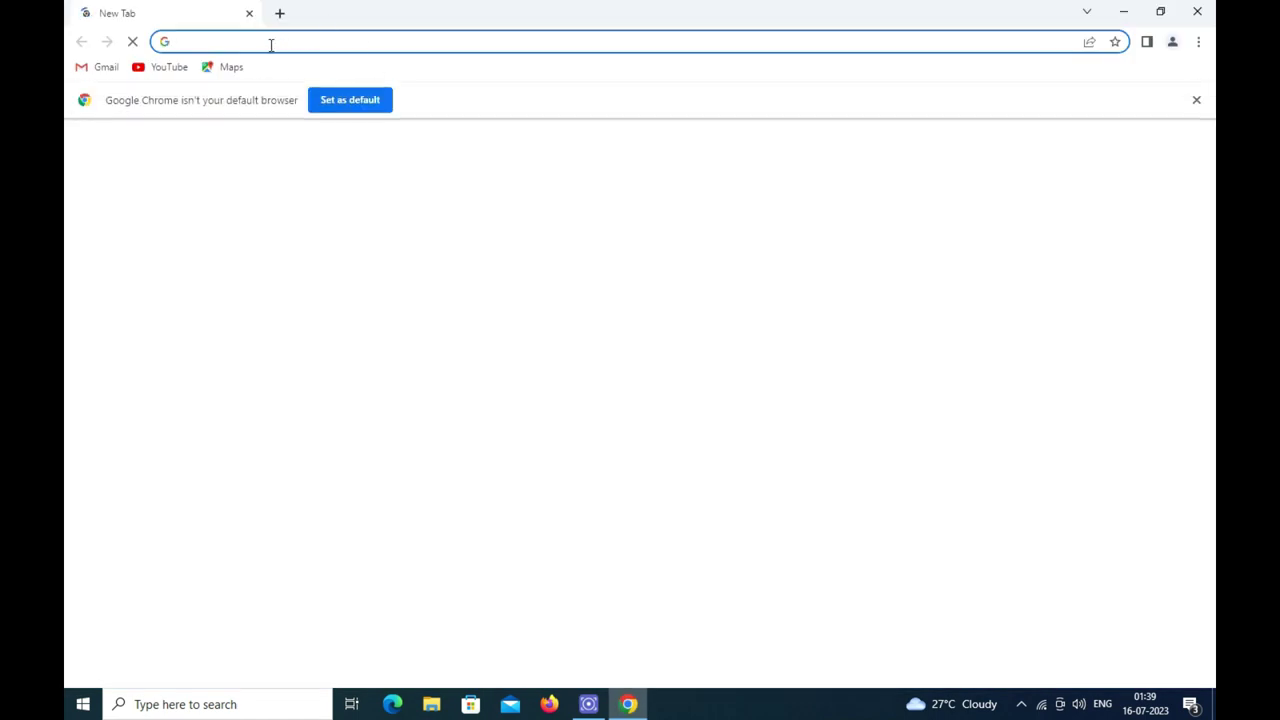
Step: Search the web for 'epfo portal' and open the EPFO website
left_click(265, 44)
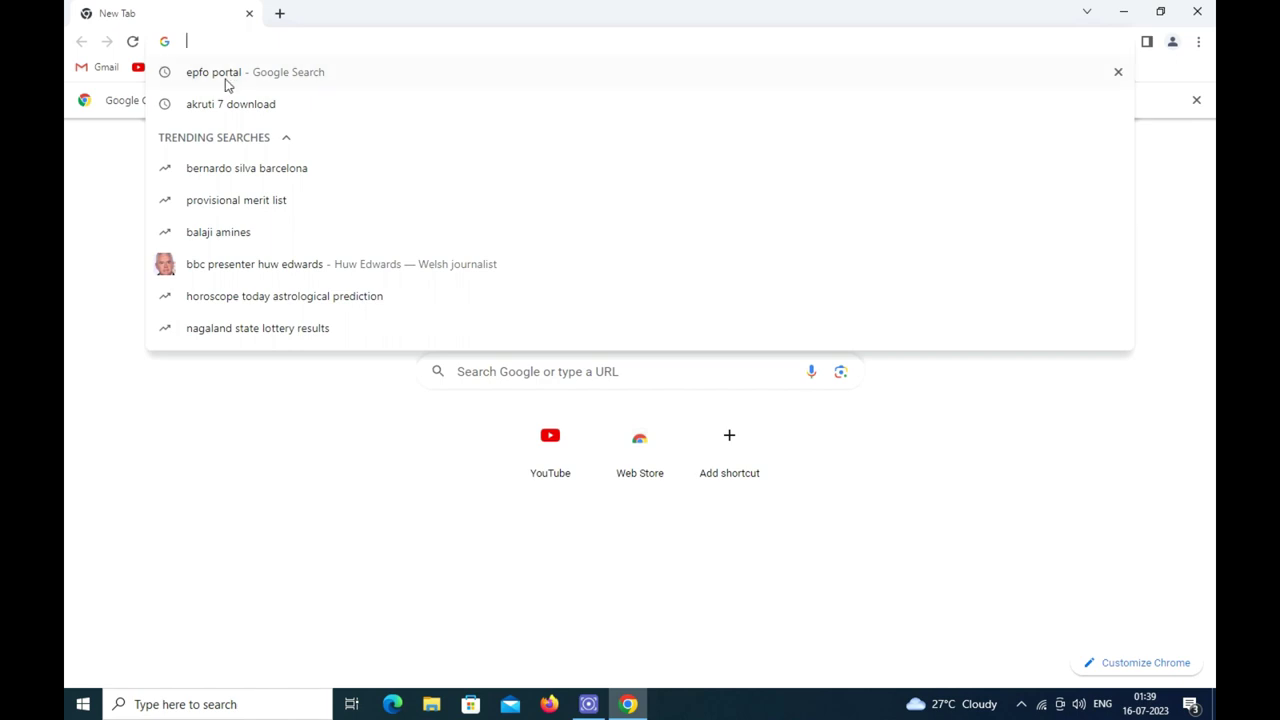
left_click(226, 76)
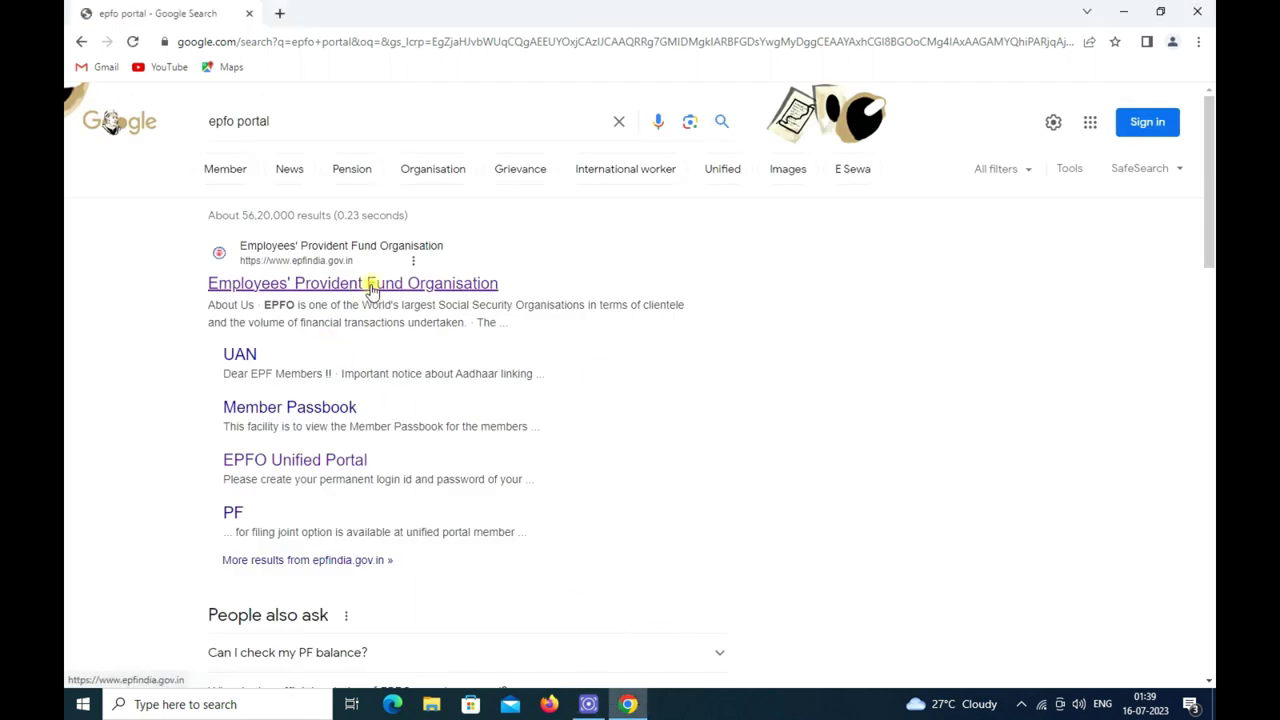
left_click(370, 288)
mouse_move(981, 248)
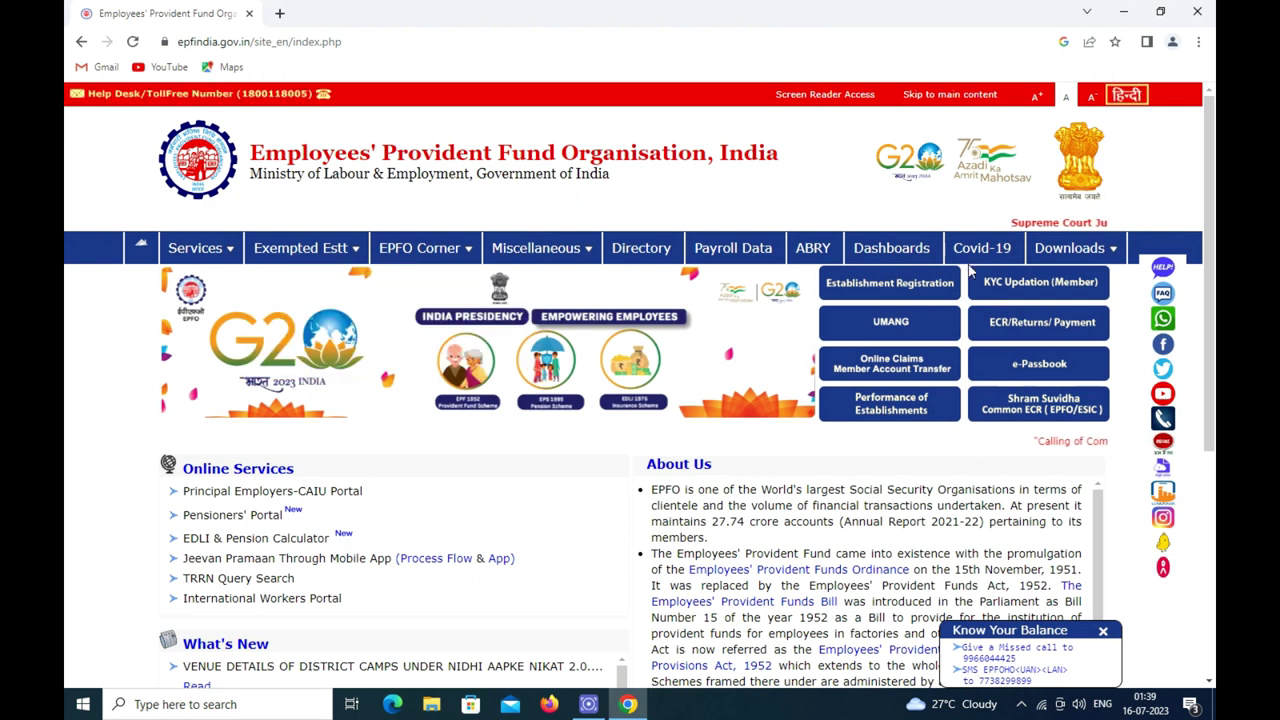
scroll(241, 429, "down", 3)
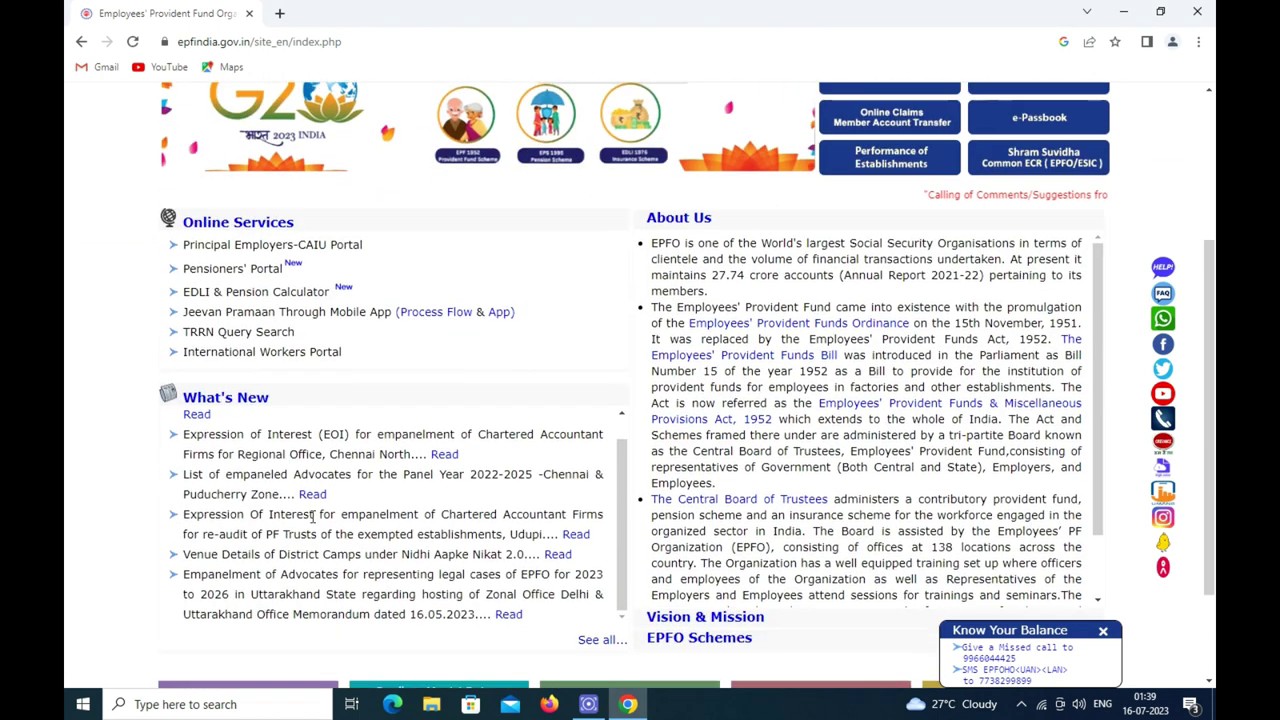
scroll(313, 516, "down", 2)
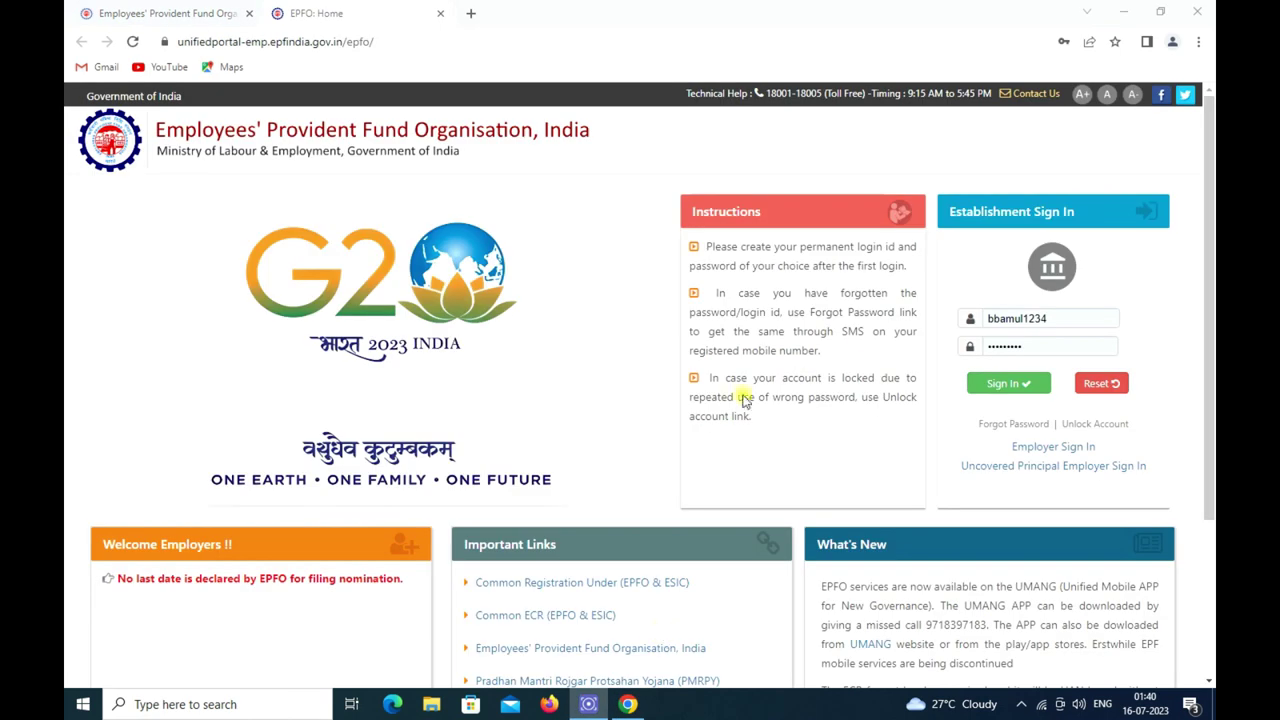
Step: Sign in to the employer portal and dismiss the Pension on Higher Wages notice
left_click(1044, 320)
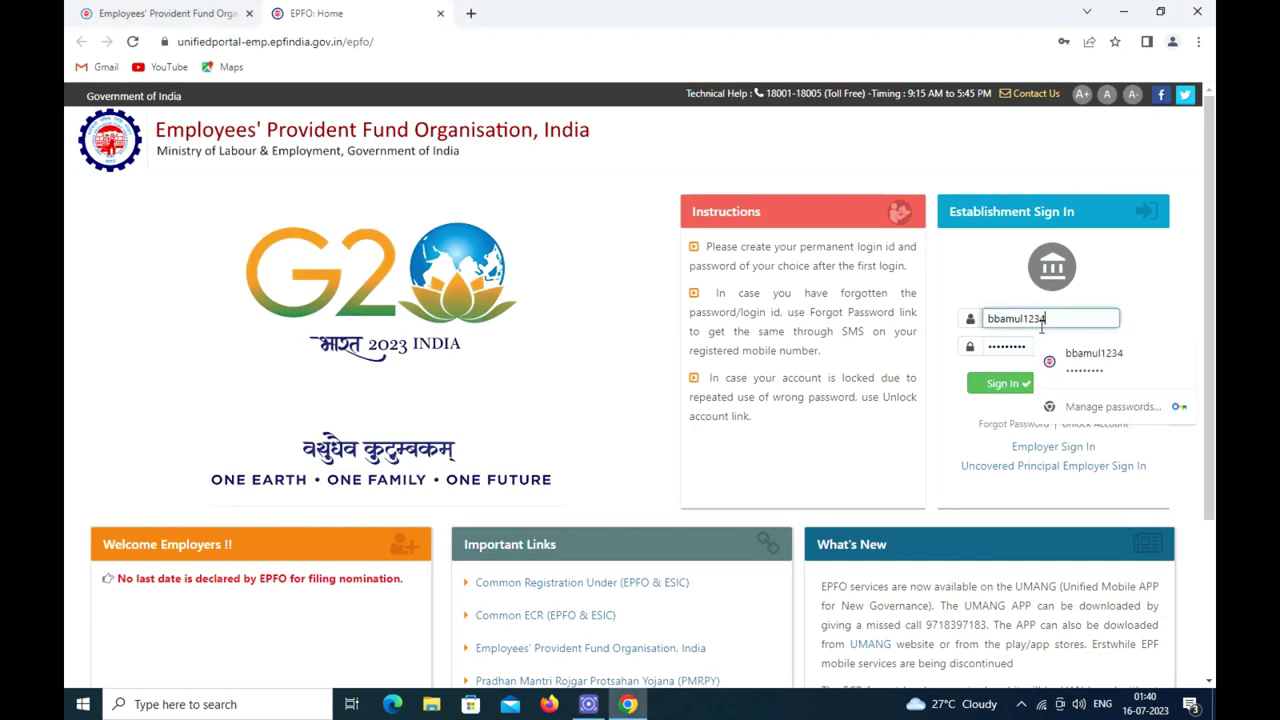
left_click(1104, 360)
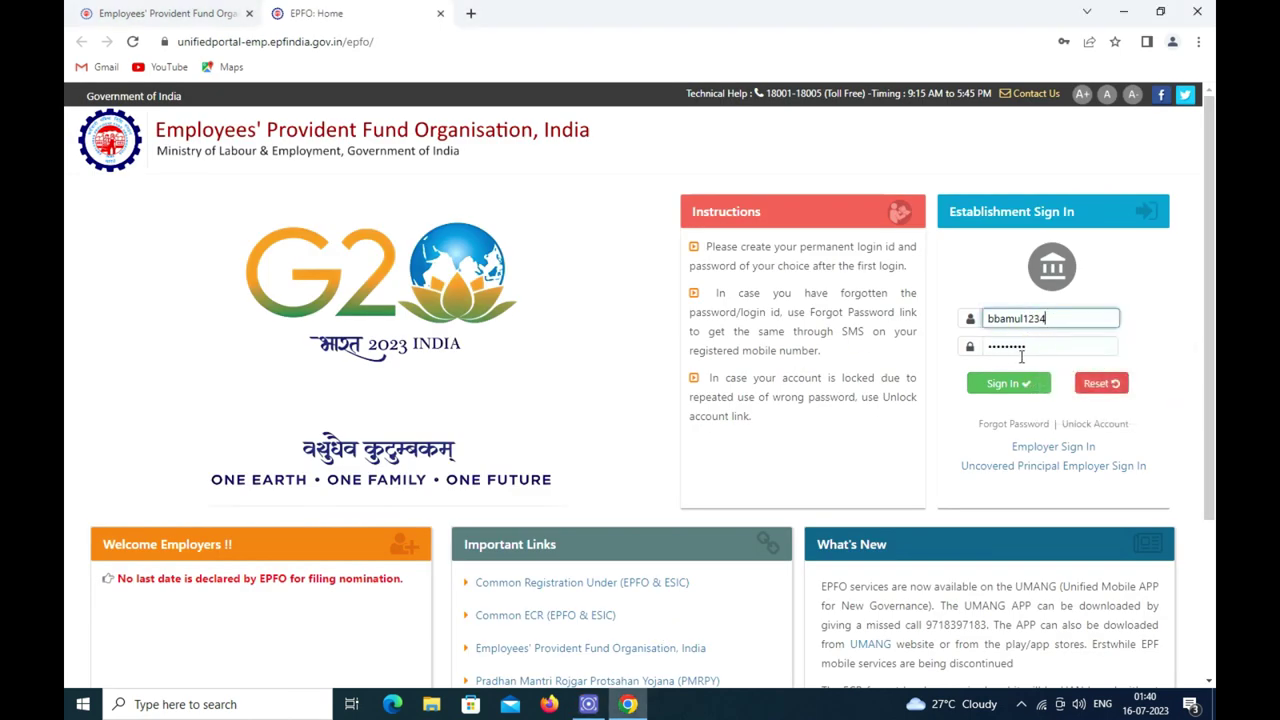
left_click(1001, 385)
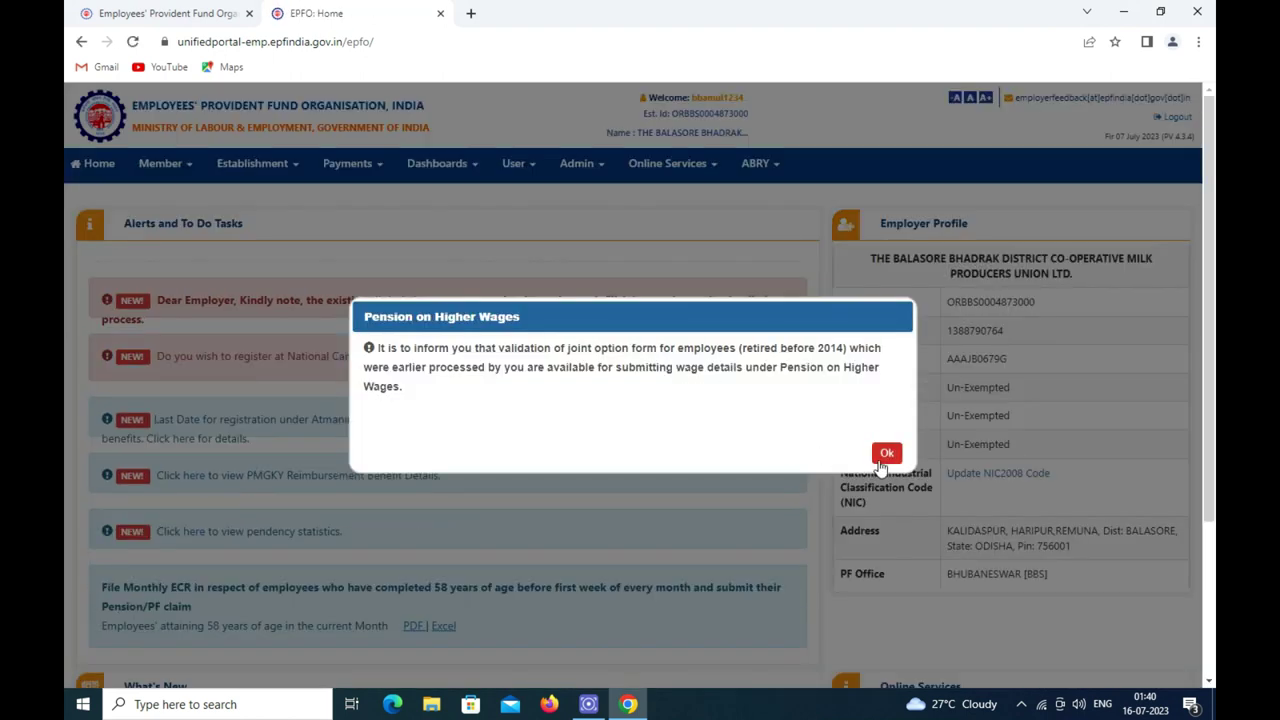
left_click(885, 453)
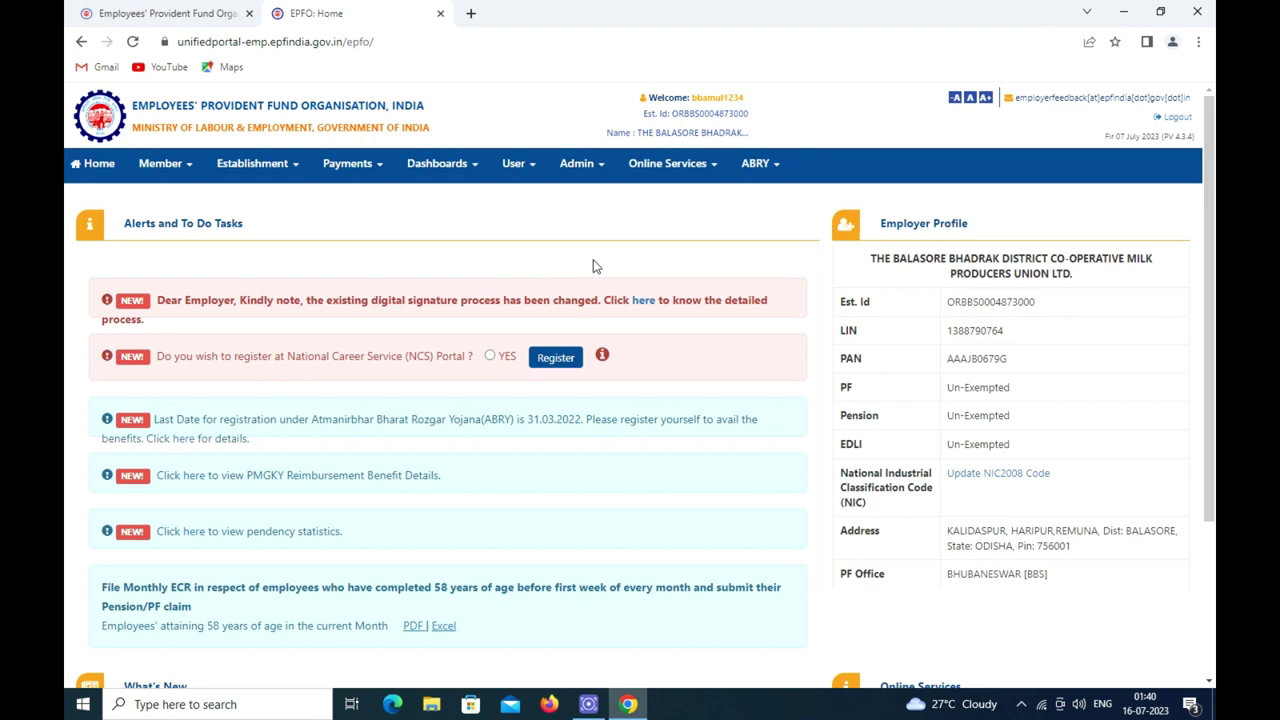
left_click(193, 168)
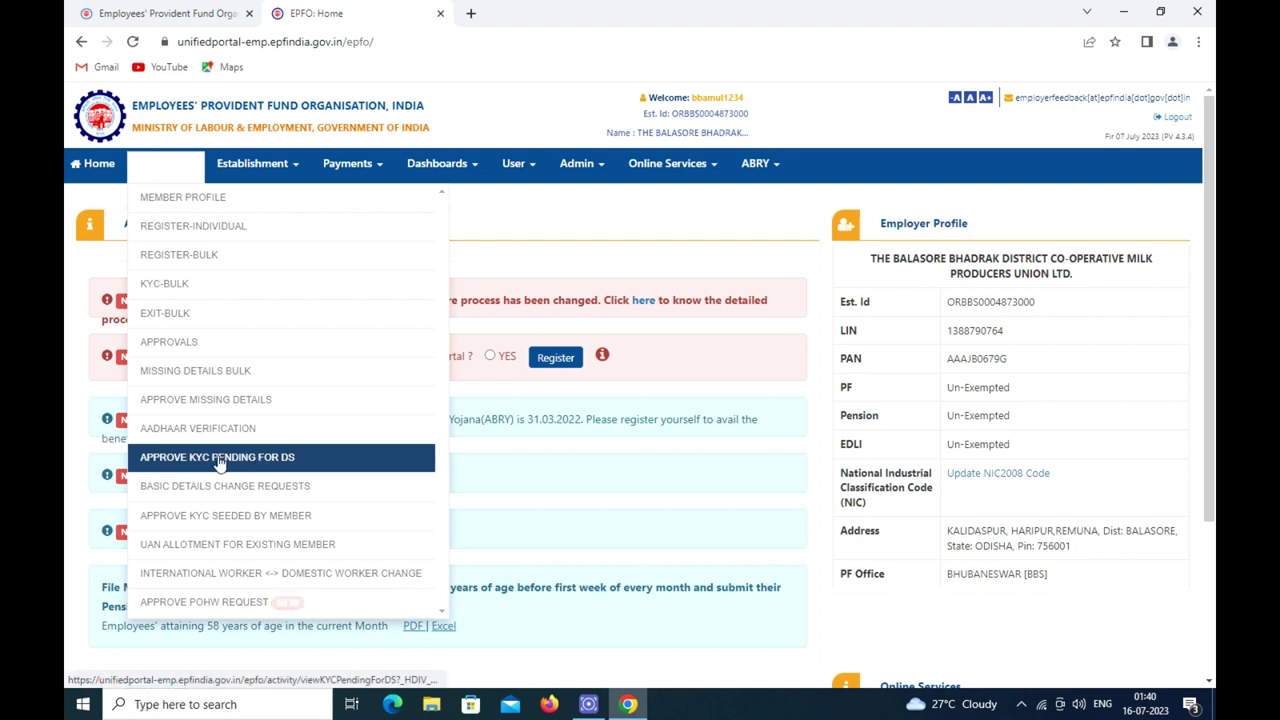
Step: From Member > Approve KYC Pending for DS, download the DSC Signer Utility installer
left_click(265, 461)
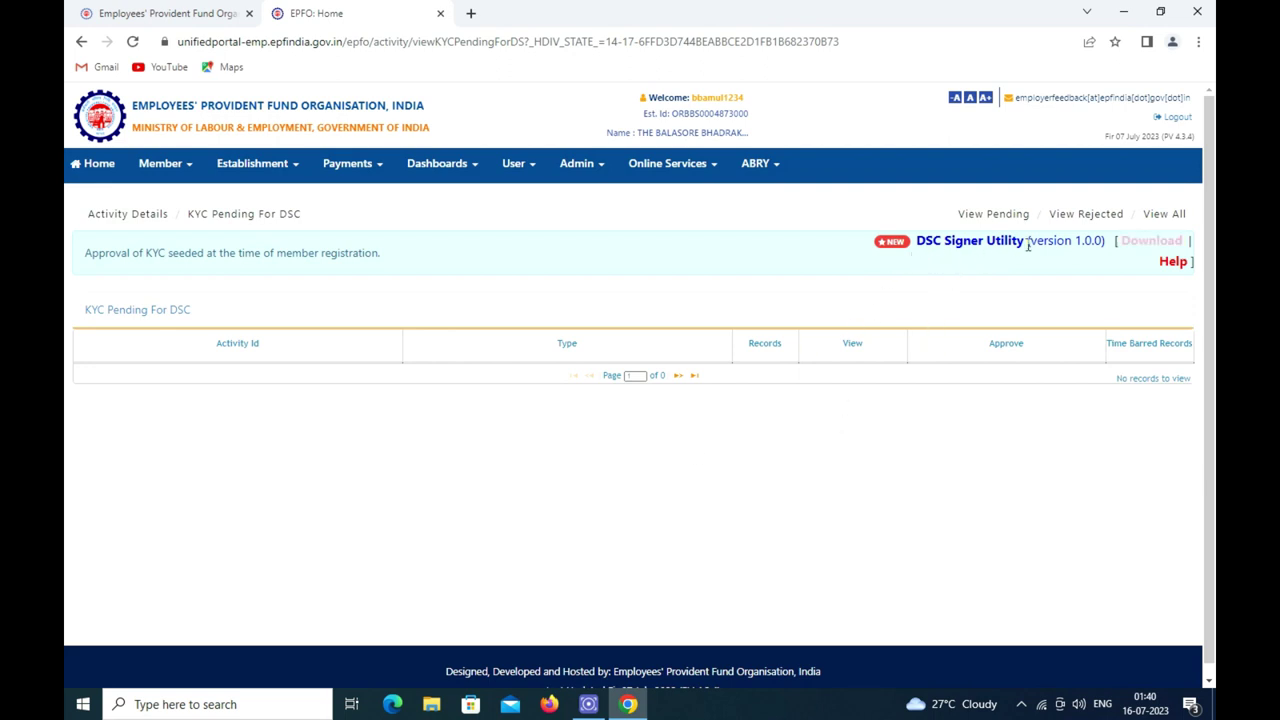
left_click(1148, 243)
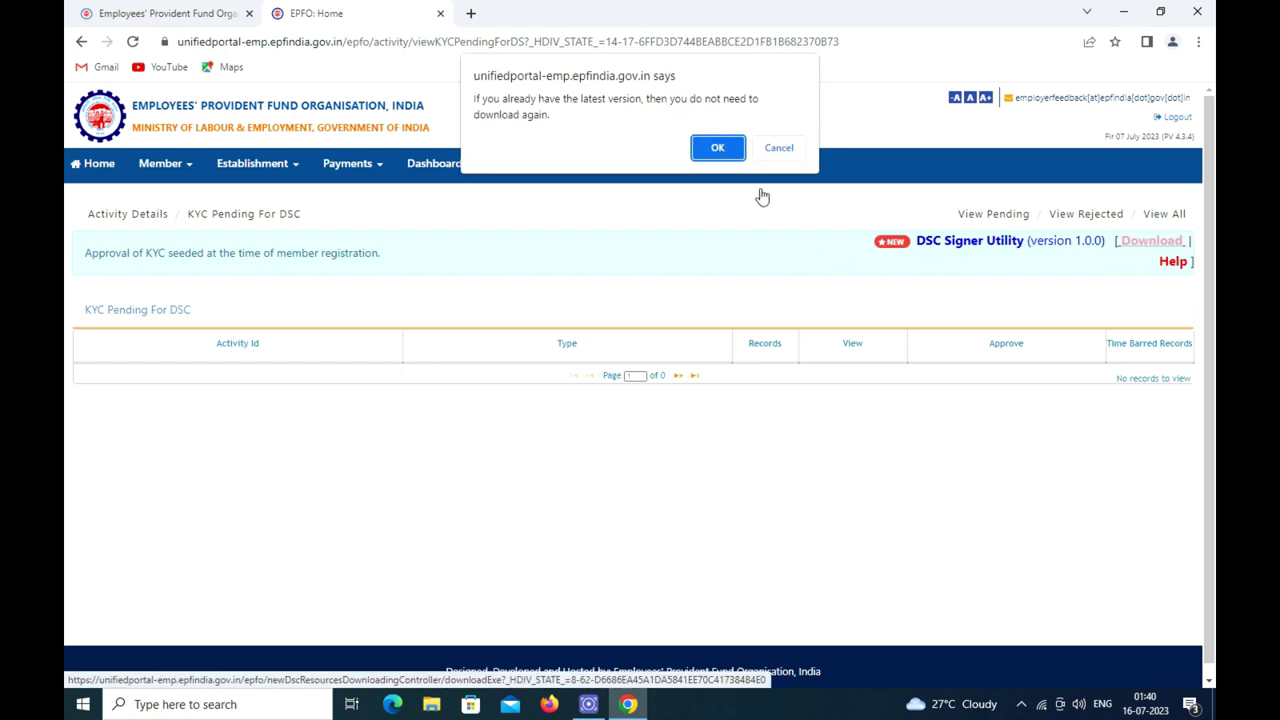
left_click(716, 148)
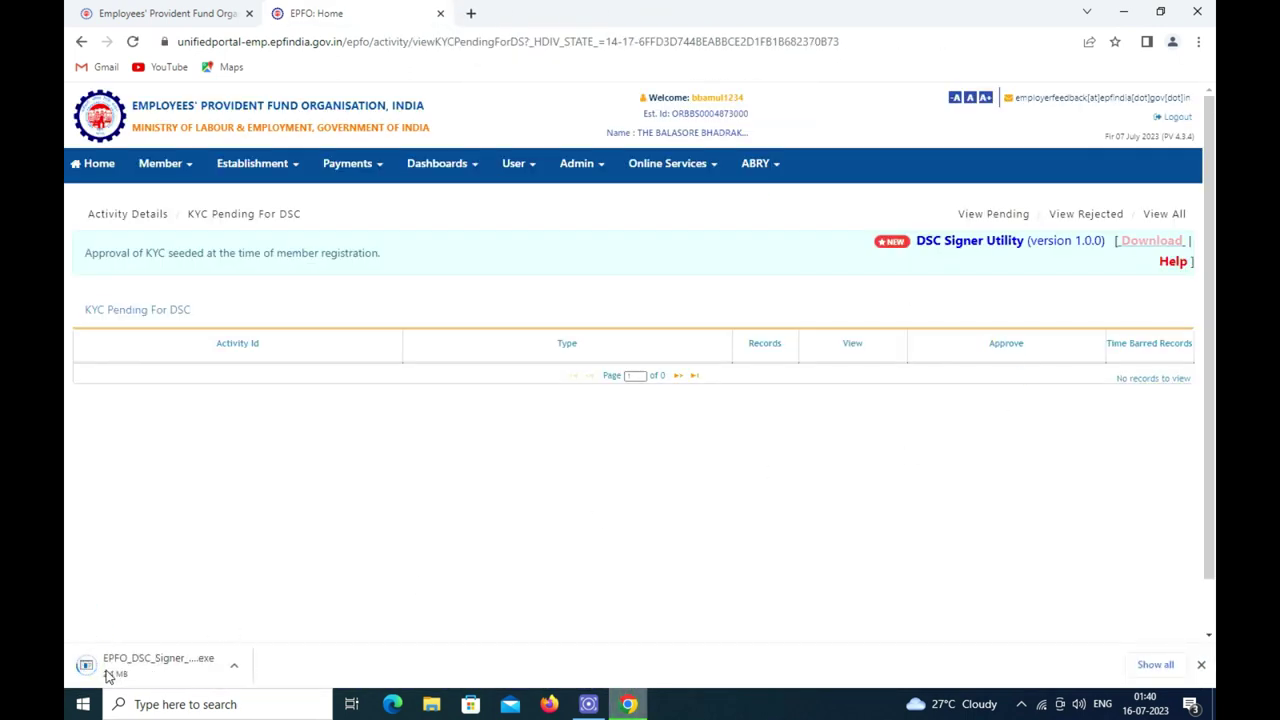
Step: Remove the older EPFO_DSC_Signer and dsc_installer_help entries from Chrome's downloads list
left_click(1152, 664)
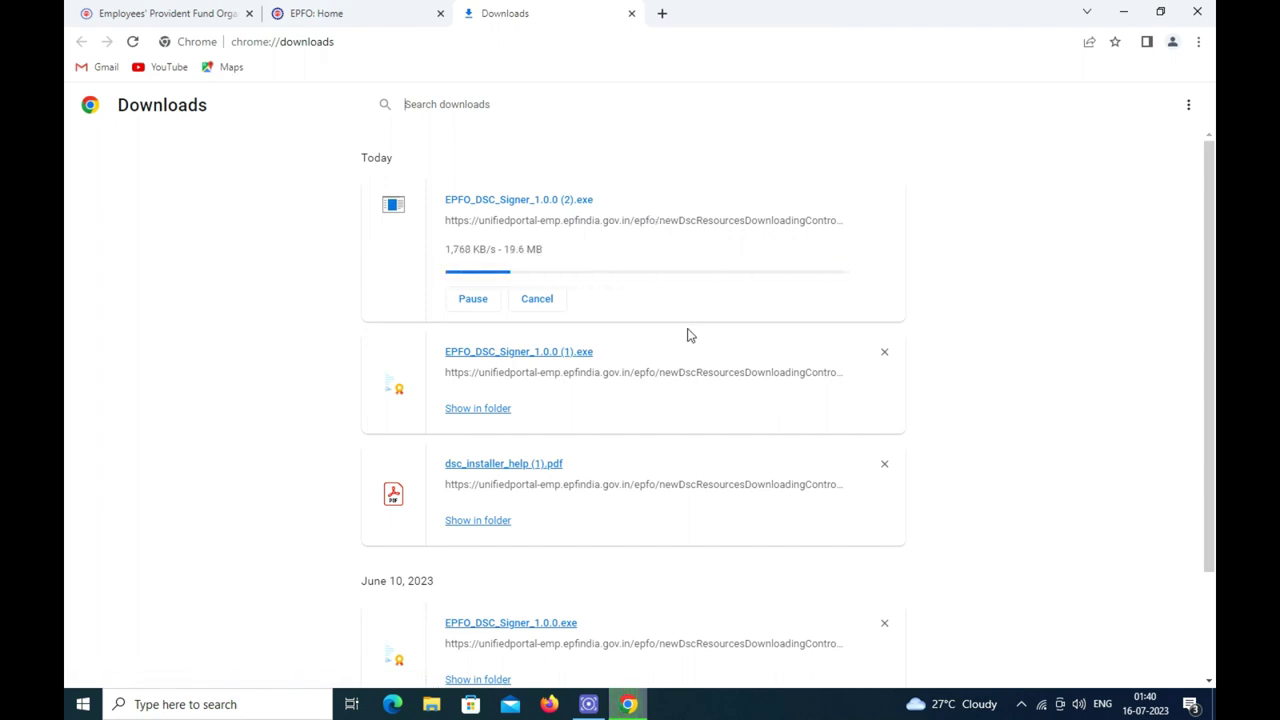
left_click(884, 352)
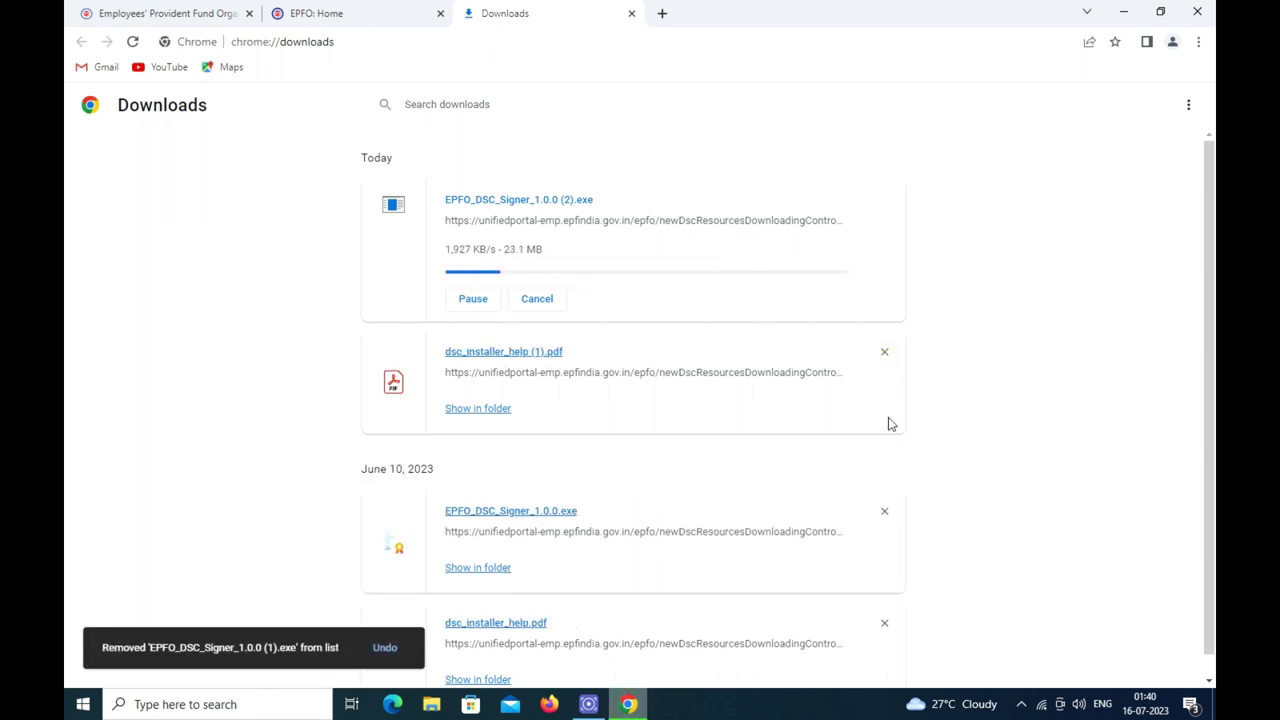
left_click(884, 352)
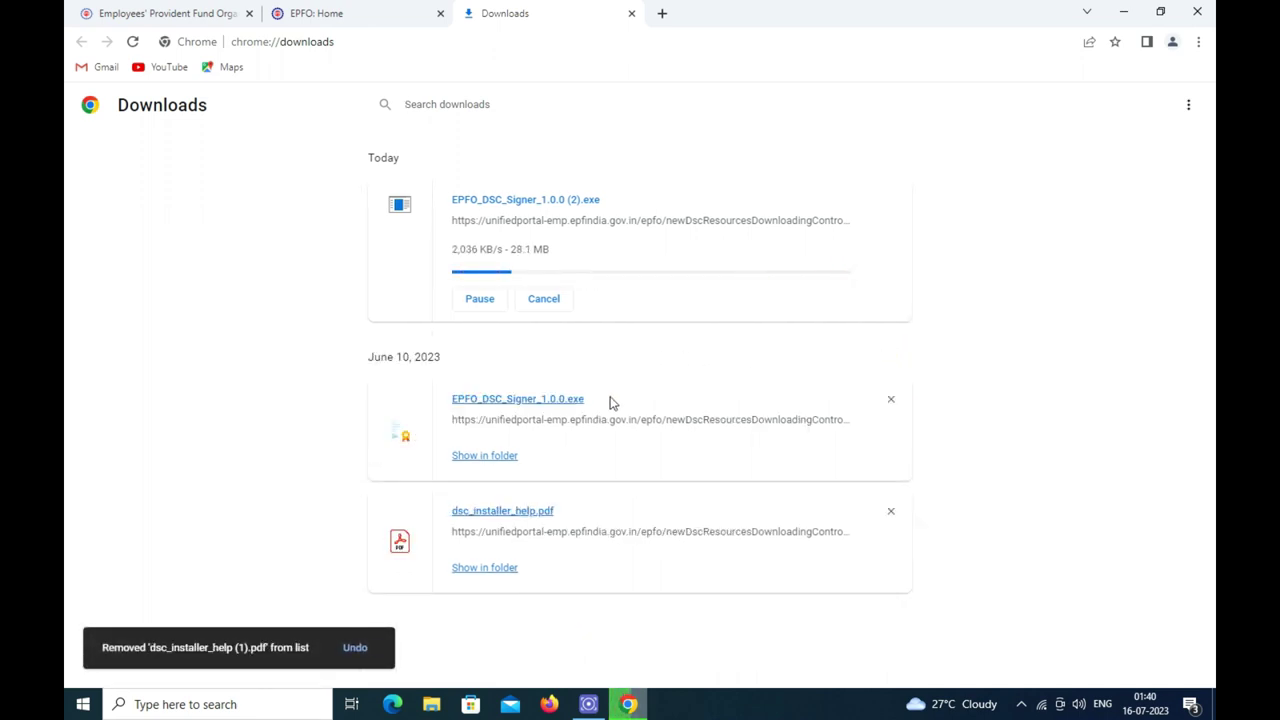
left_click(890, 400)
left_click(891, 402)
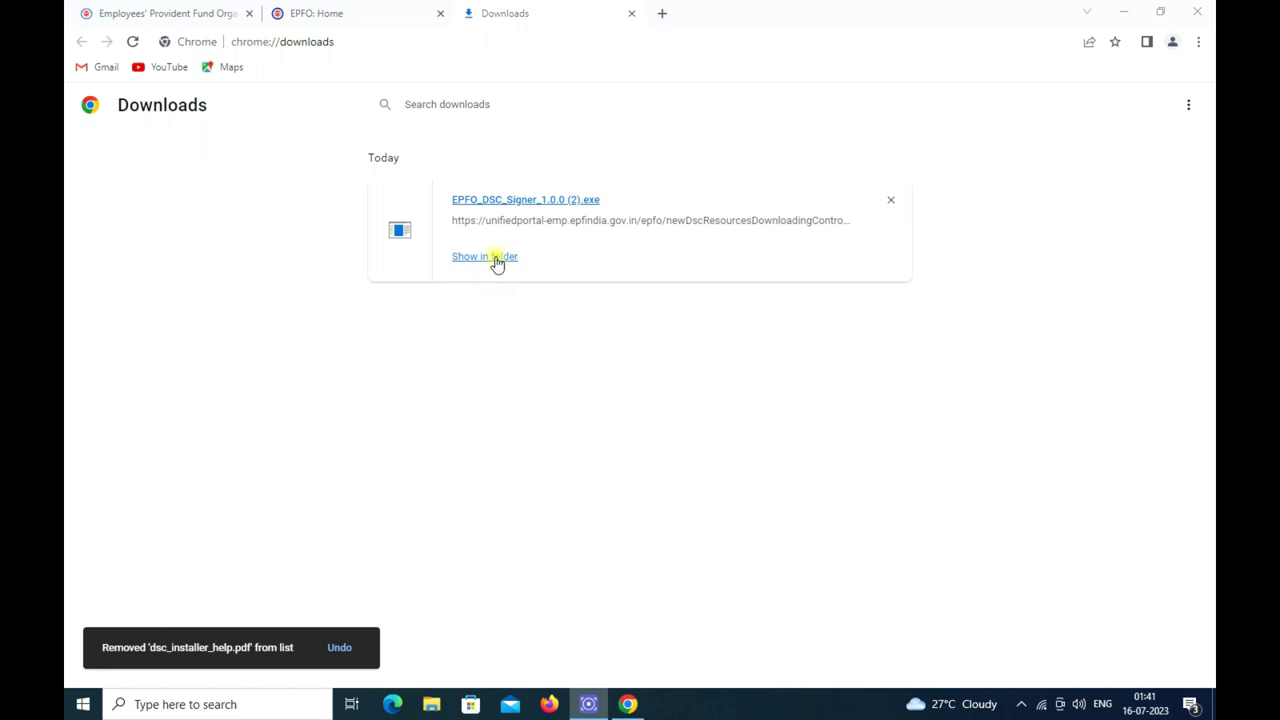
Step: Launch the EPFO_DSC_Signer_1.0.0 (2) installer from the Downloads folder
left_click(484, 257)
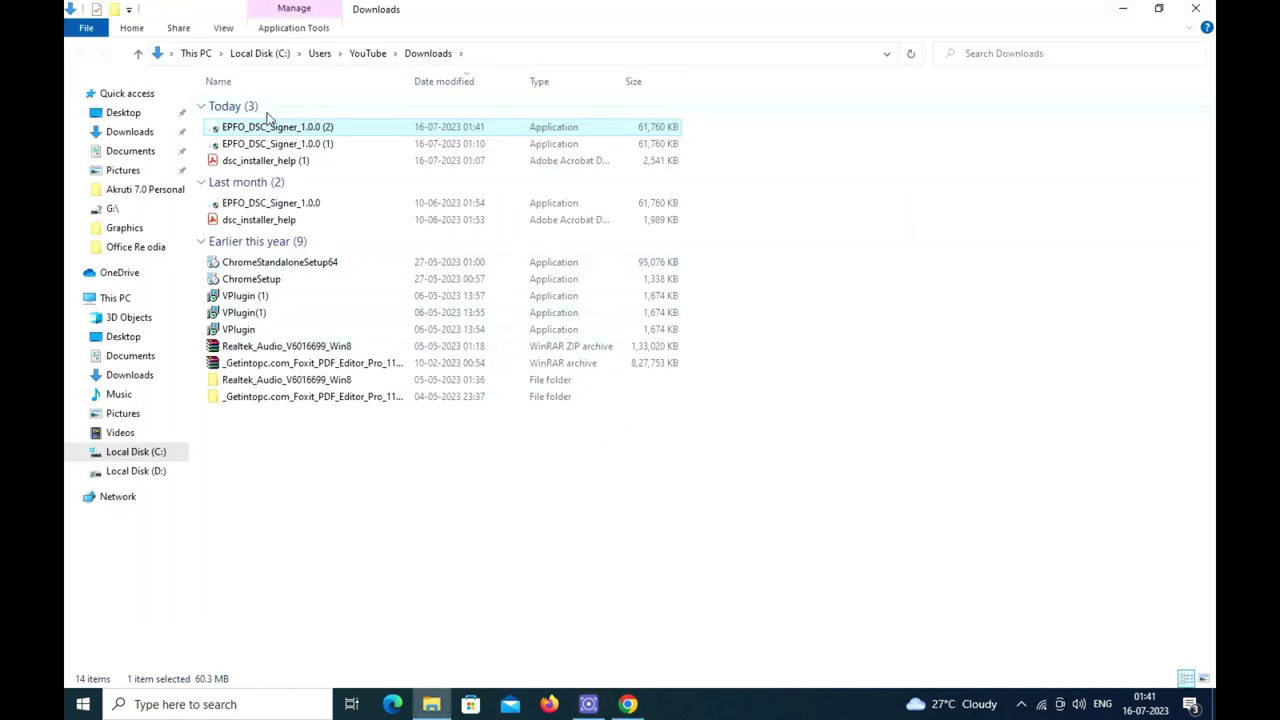
double_click(279, 130)
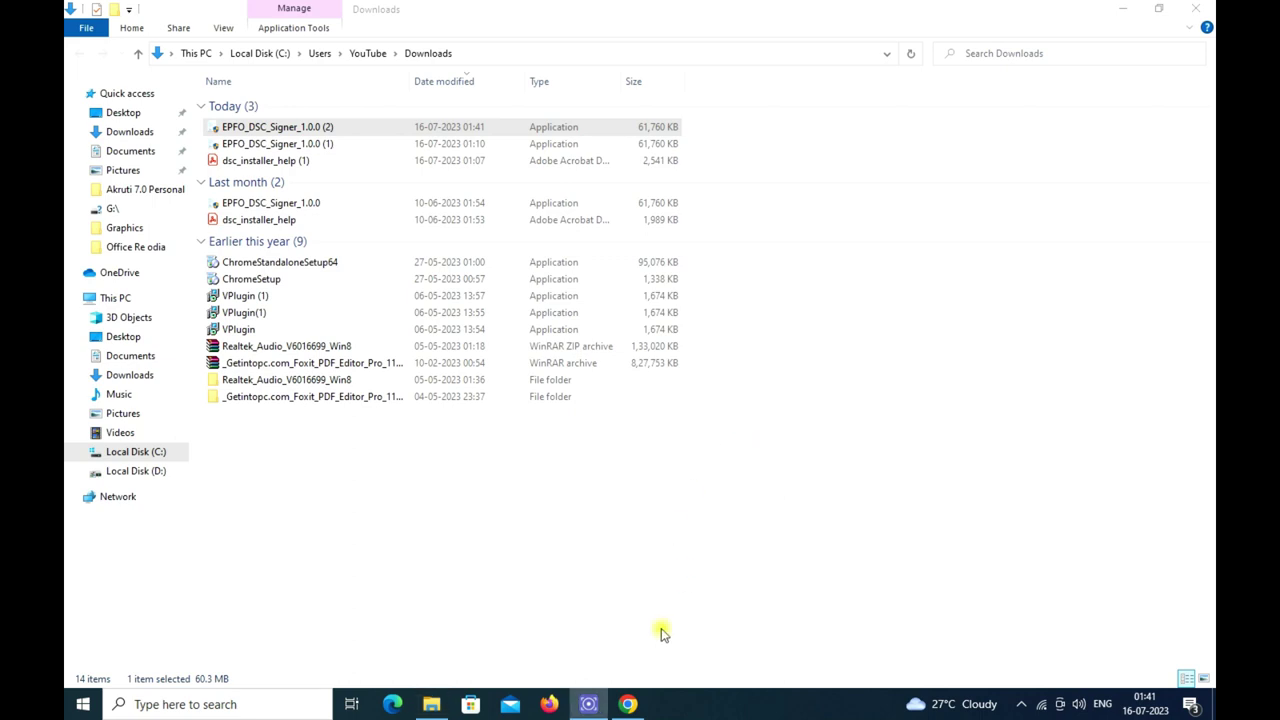
left_click(278, 128)
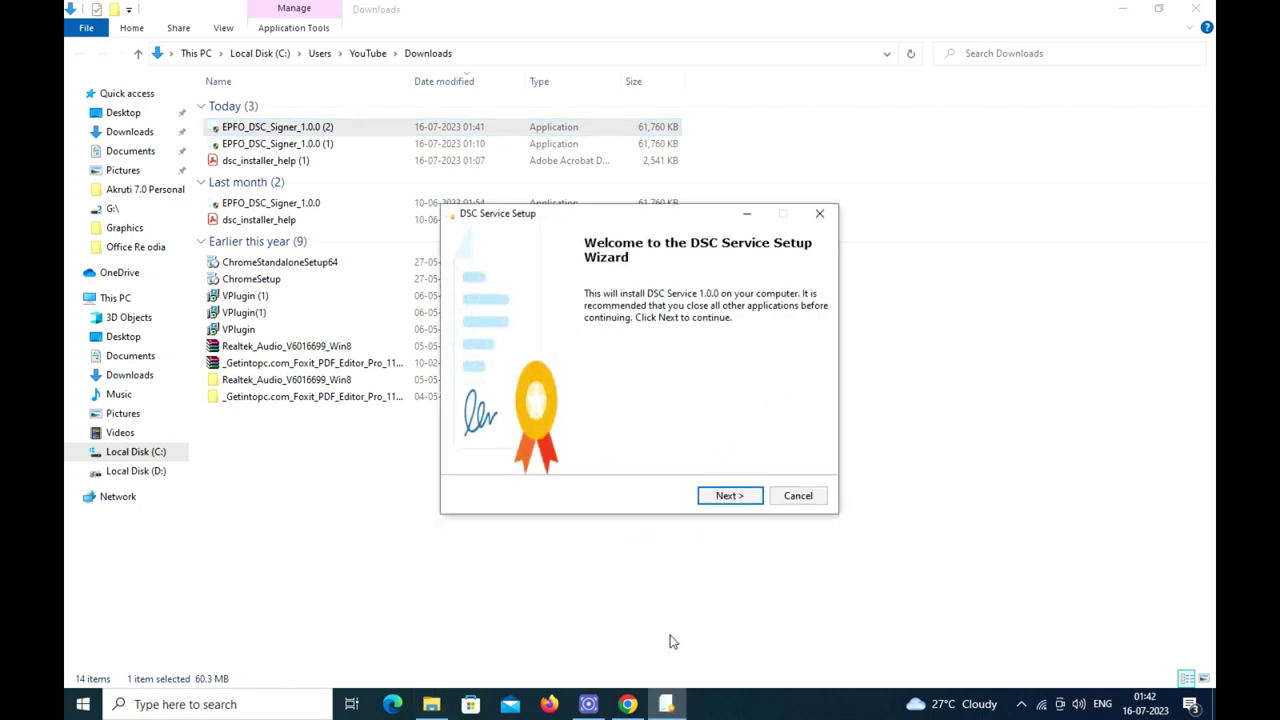
Step: Install DSC Service 1.0.0, accepting the license and the default install folder
left_click(727, 495)
left_click(1196, 8)
left_click(506, 449)
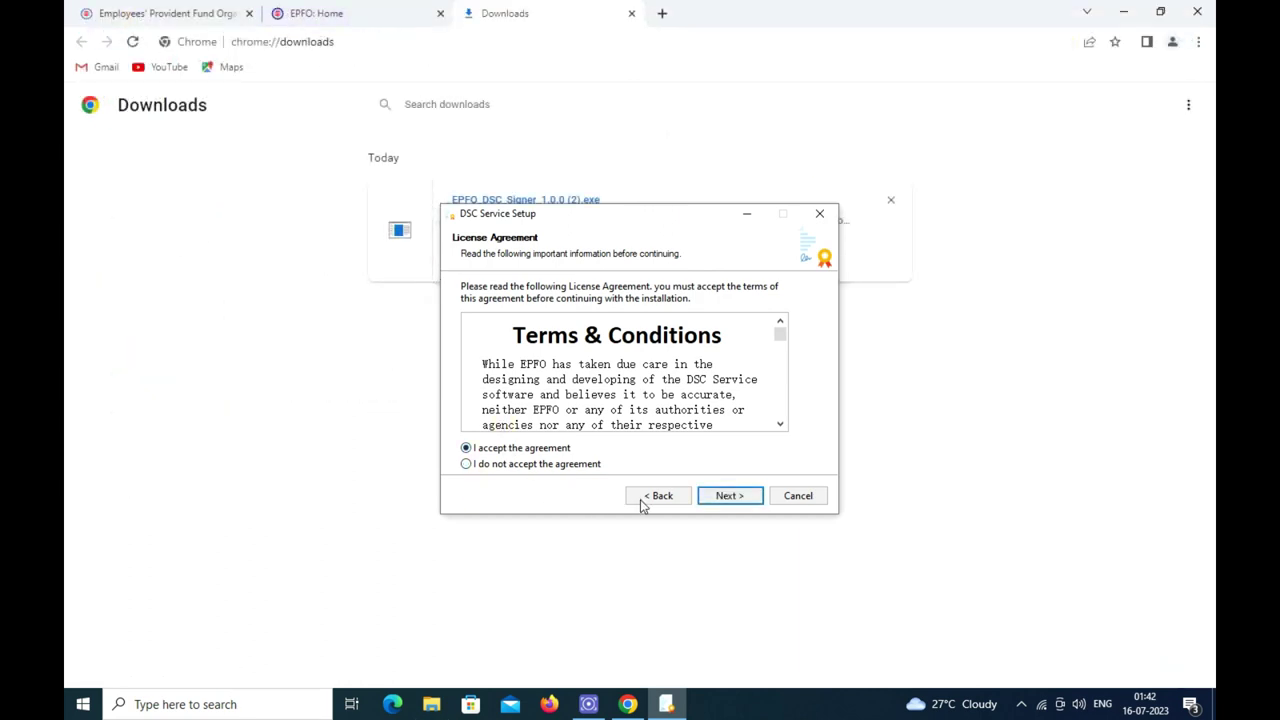
left_click(730, 496)
left_click(730, 496)
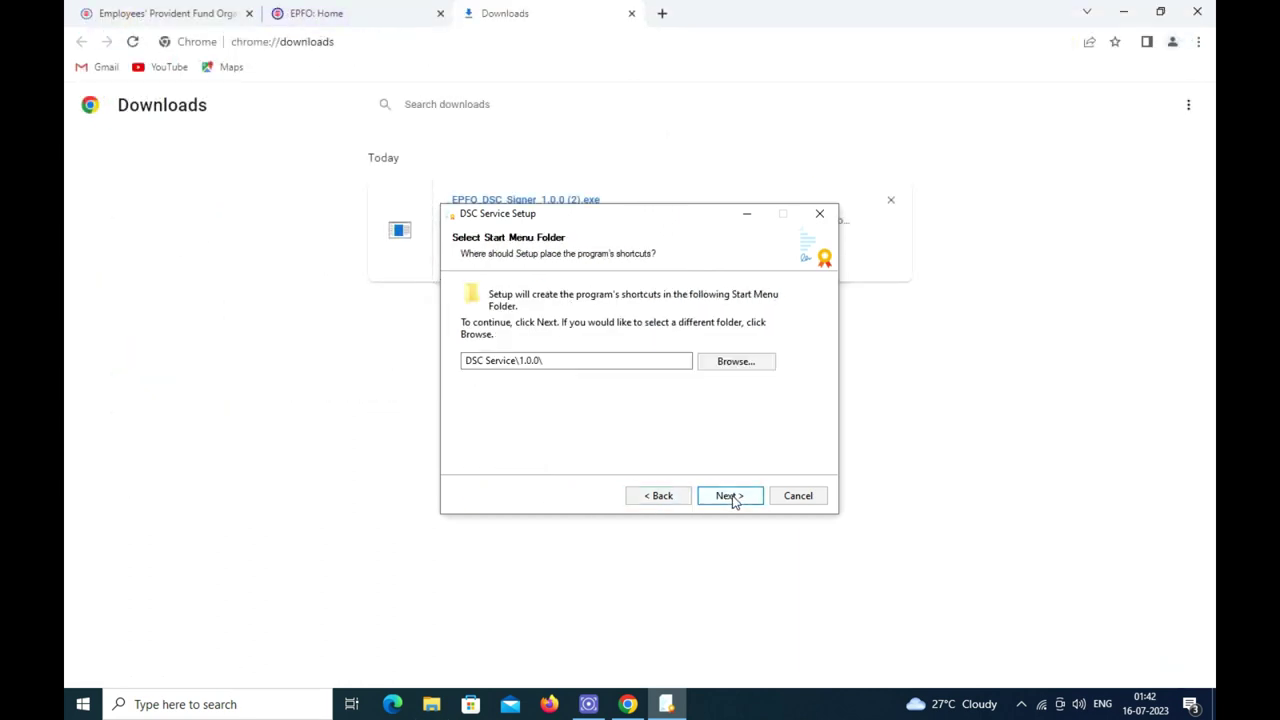
left_click(730, 496)
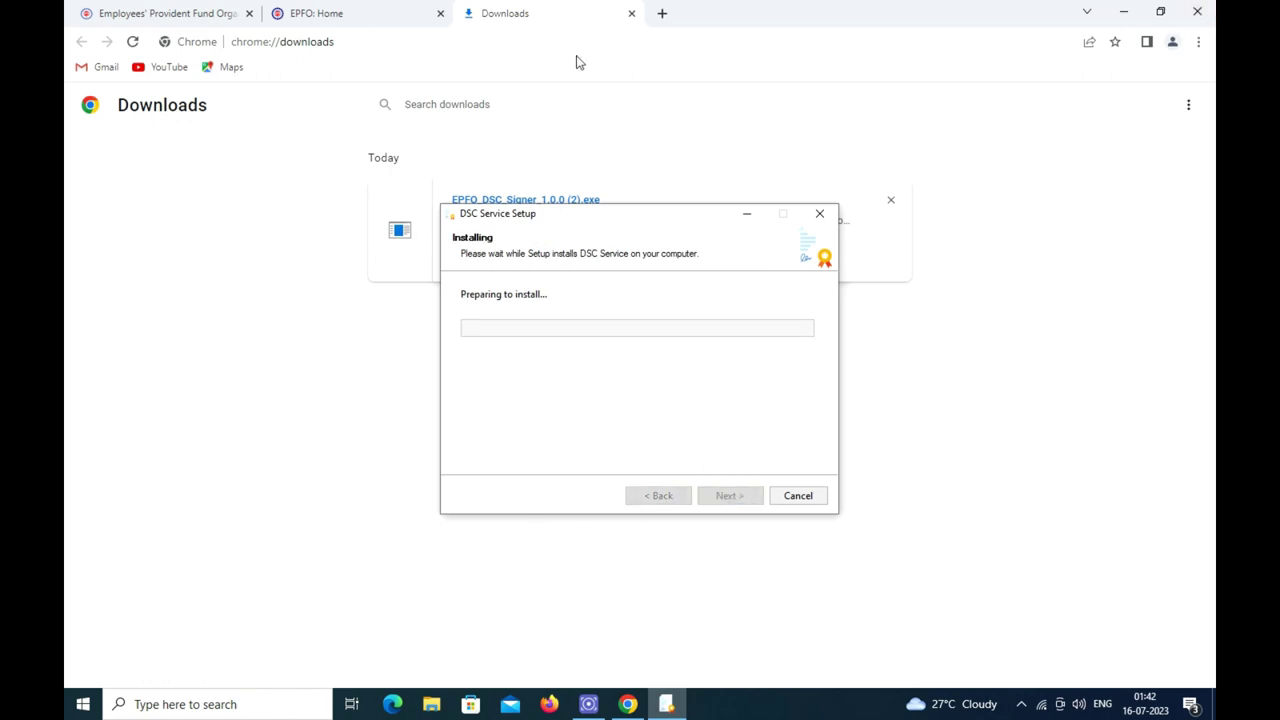
left_click(467, 12)
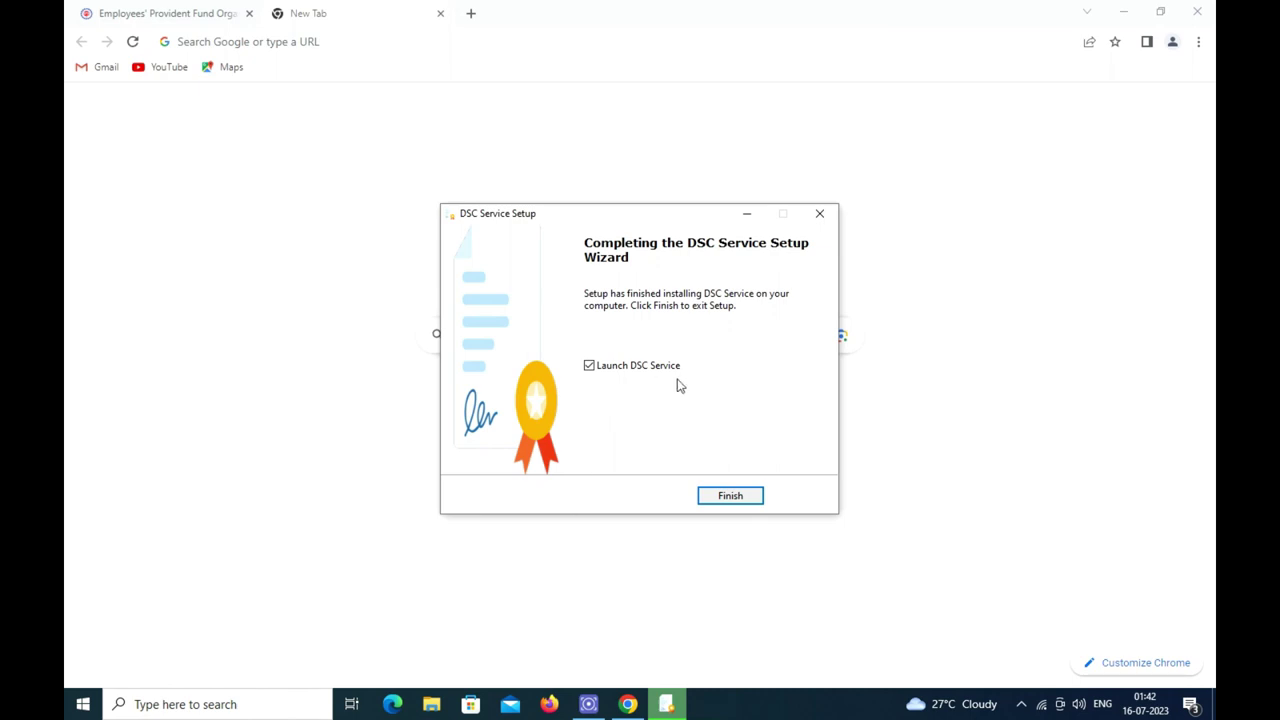
Step: Finish the DSC Service setup with Launch DSC Service enabled
left_click(735, 499)
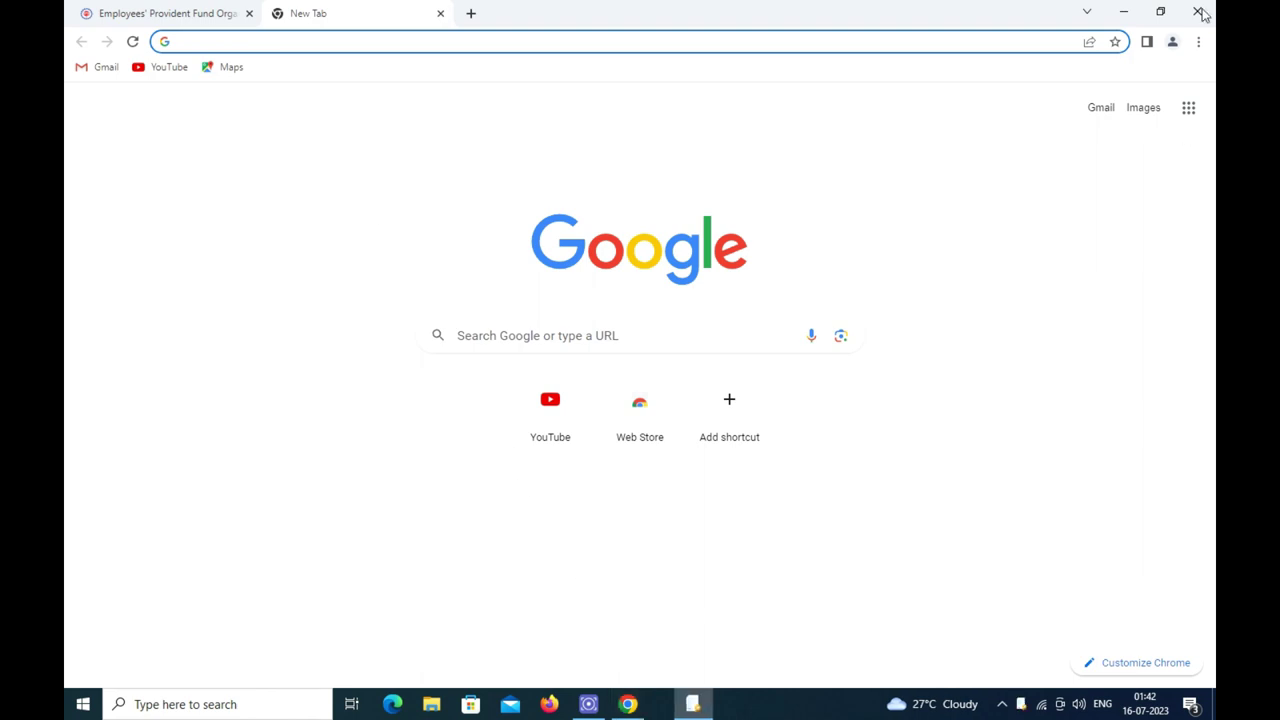
left_click(139, 21)
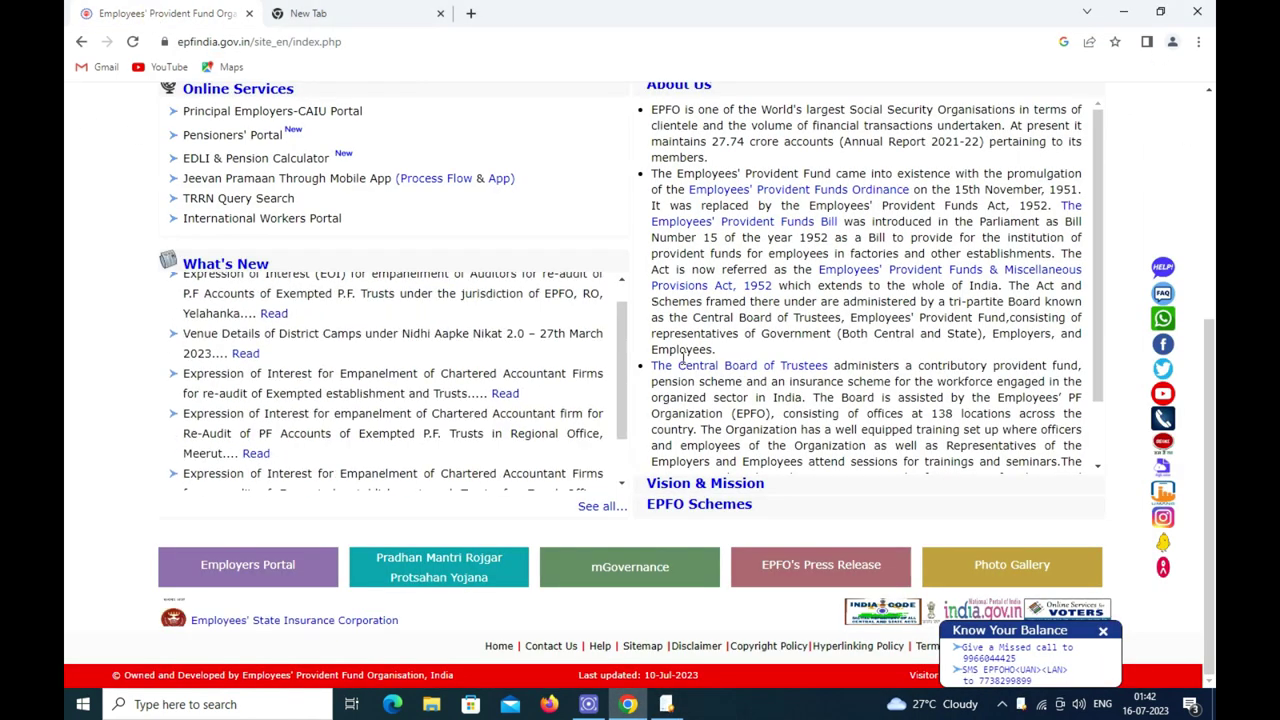
scroll(1015, 340, "up", 4)
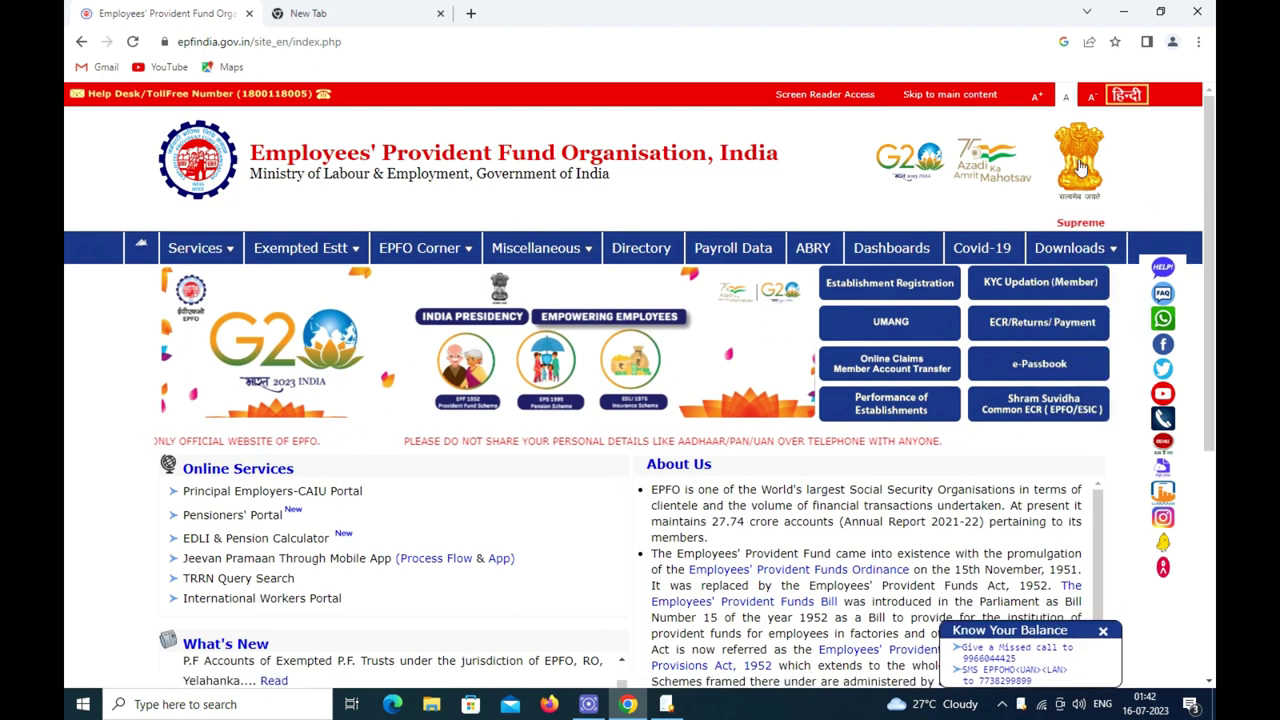
scroll(826, 383, "down", 3)
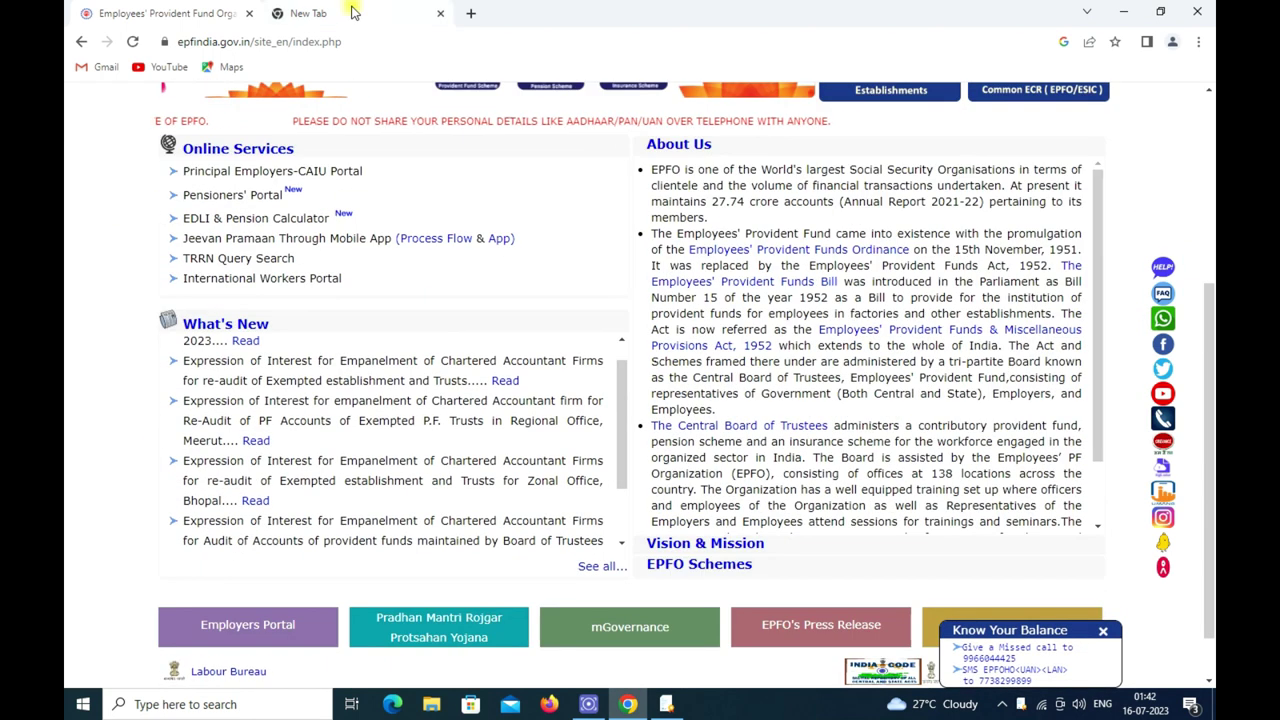
Step: Close Chrome, hide the DSC Service window to the background, and relaunch Chrome
left_click(352, 12)
left_click(441, 13)
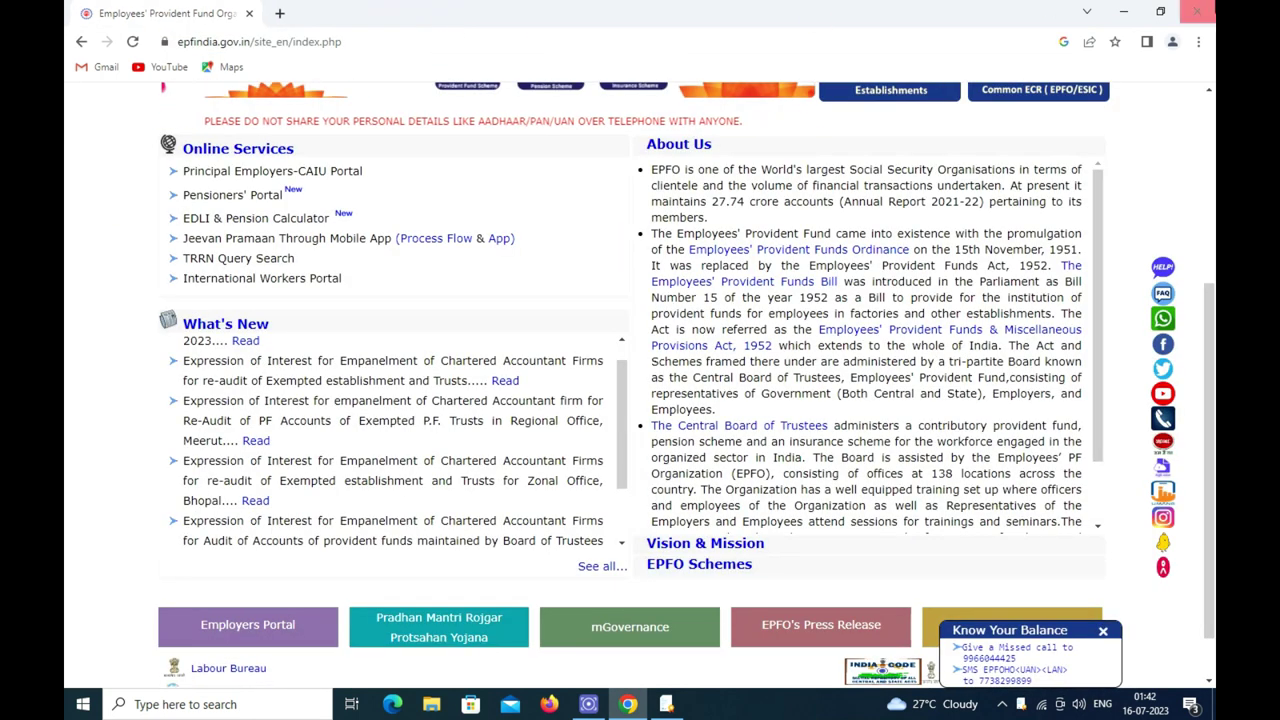
left_click(1197, 11)
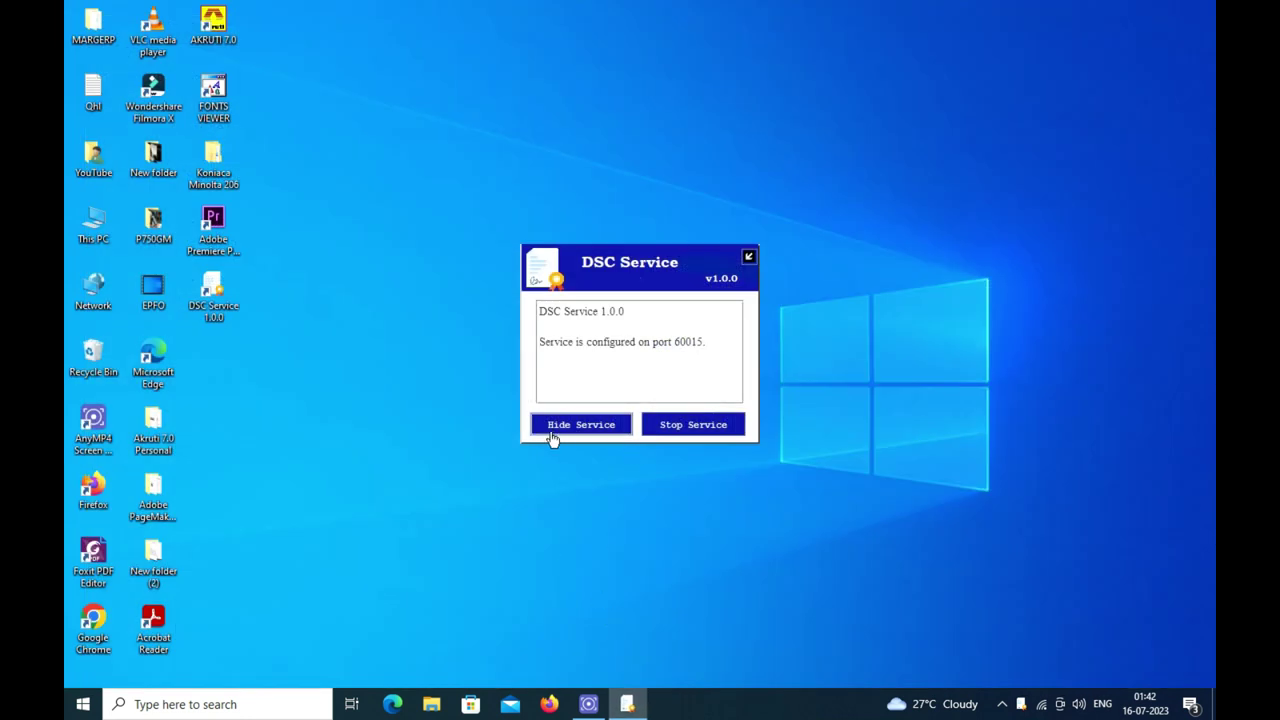
left_click(567, 428)
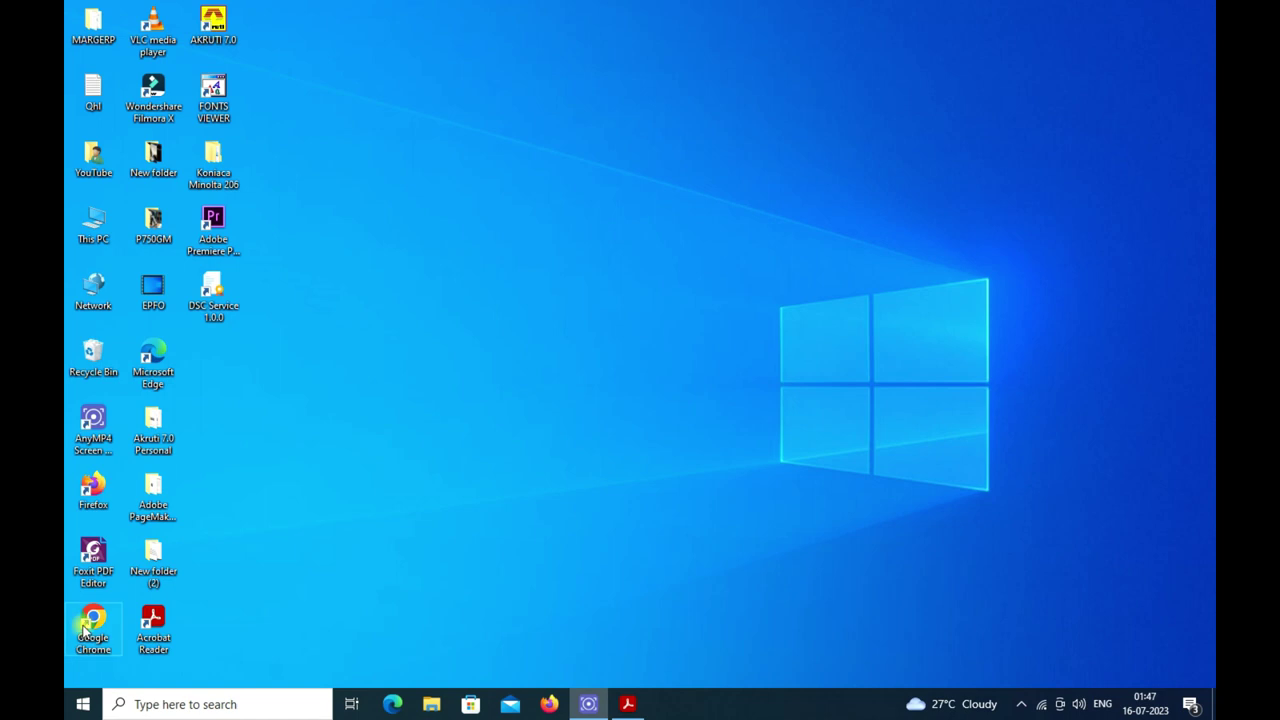
double_click(84, 628)
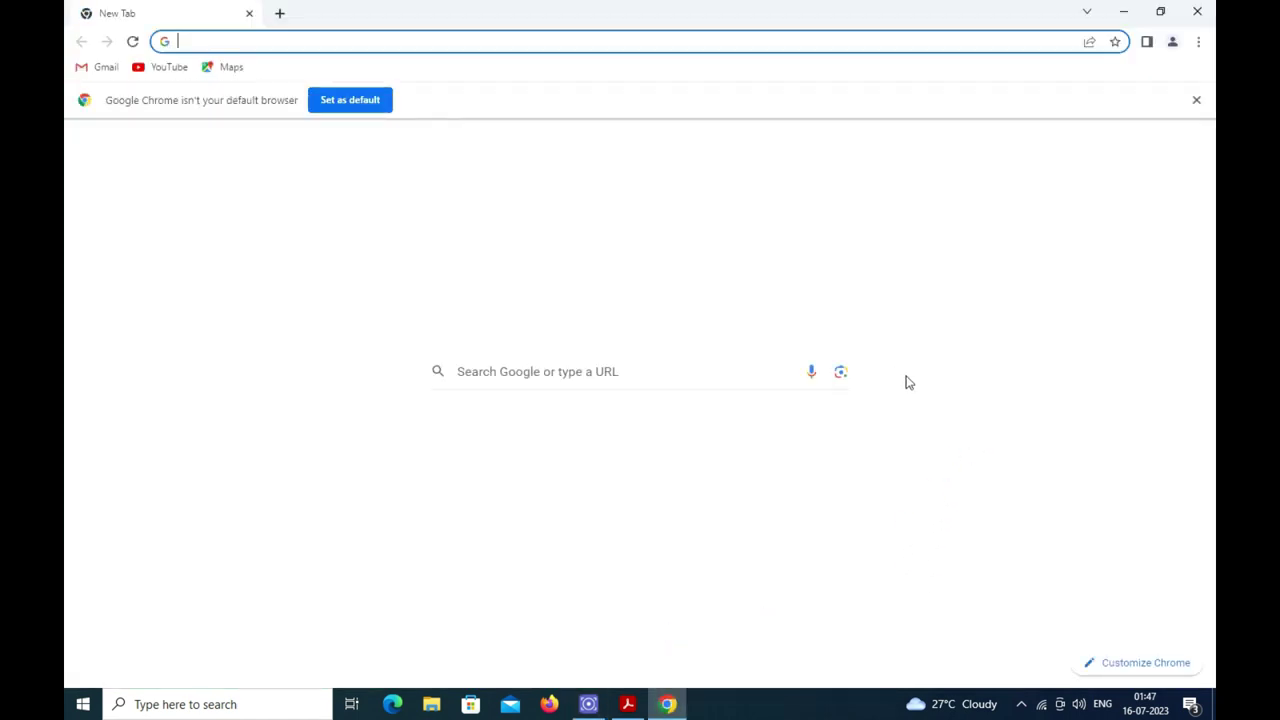
Step: Go to Chrome Settings > Privacy and security > Security, down to Manage device certificates
left_click(1198, 42)
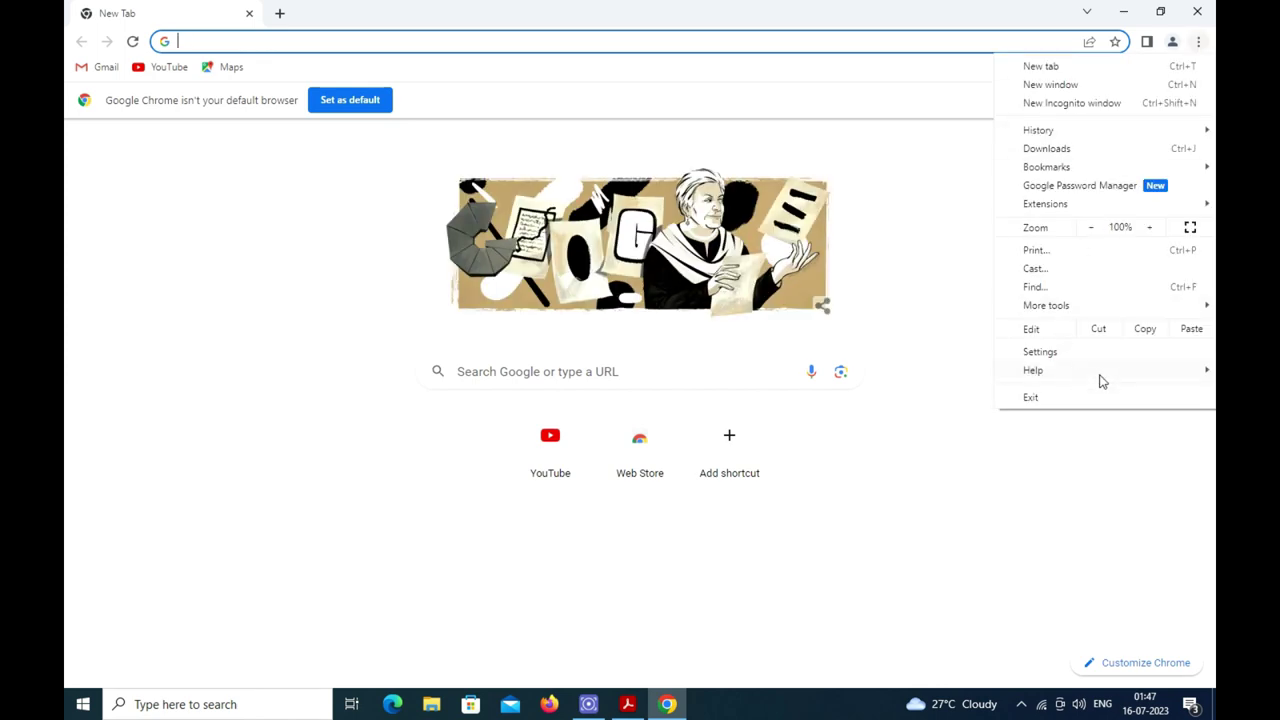
left_click(1040, 353)
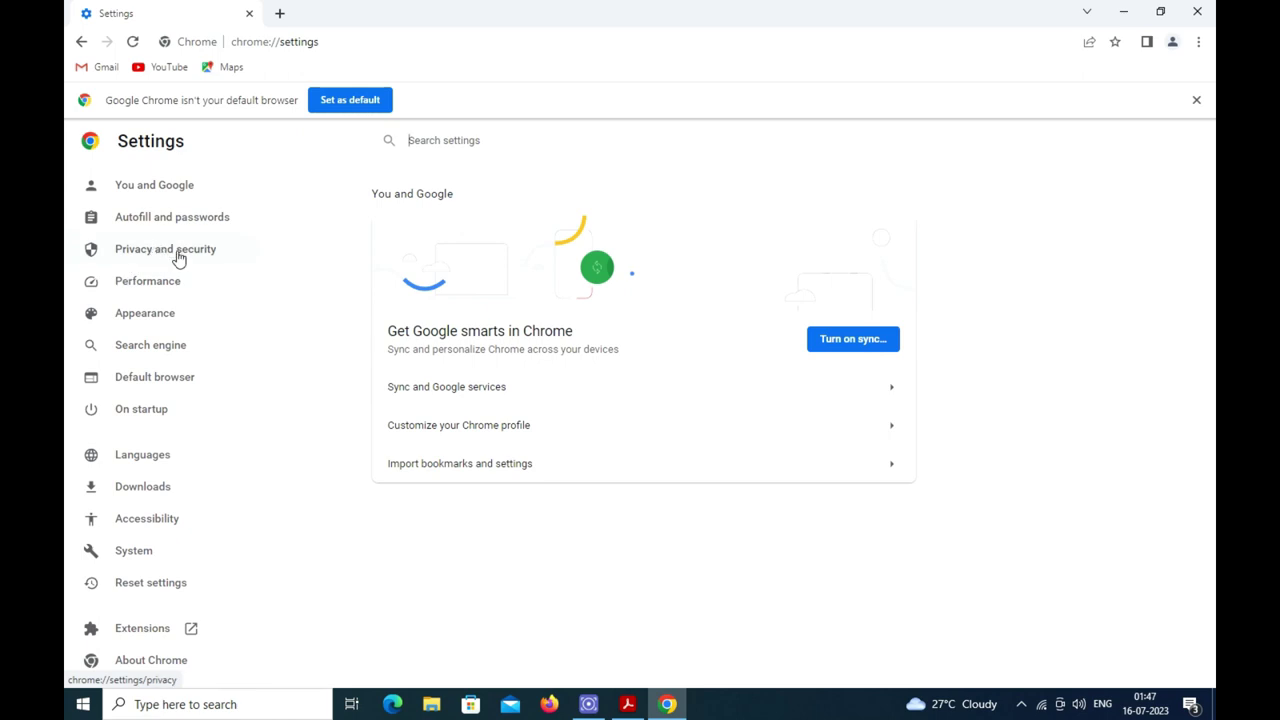
left_click(199, 257)
scroll(703, 389, "down", 2)
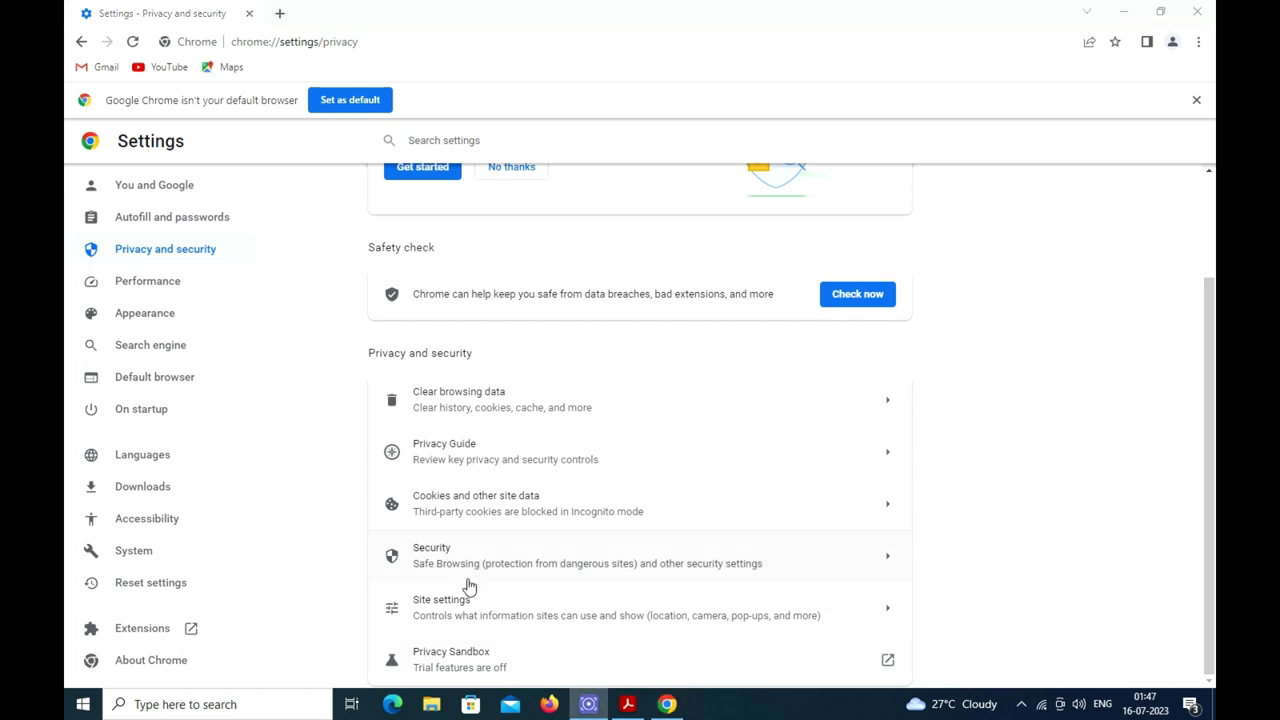
left_click(436, 556)
scroll(582, 488, "down", 4)
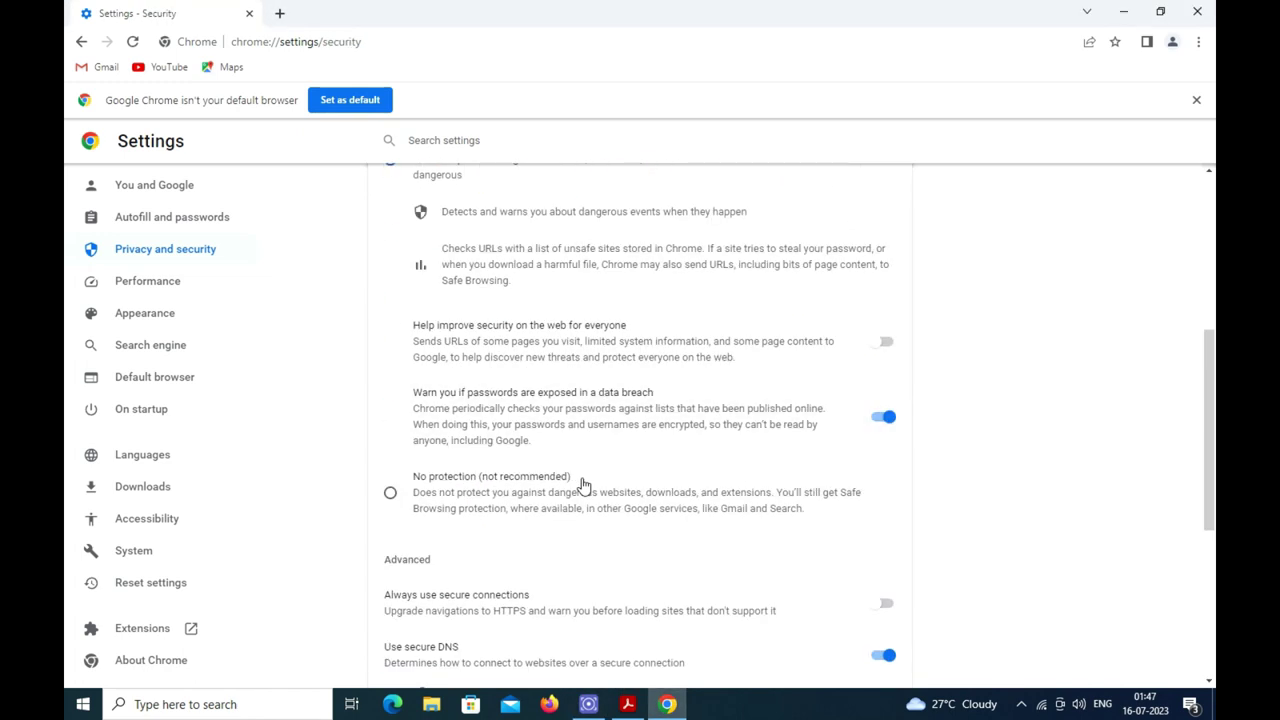
scroll(585, 505, "down", 2)
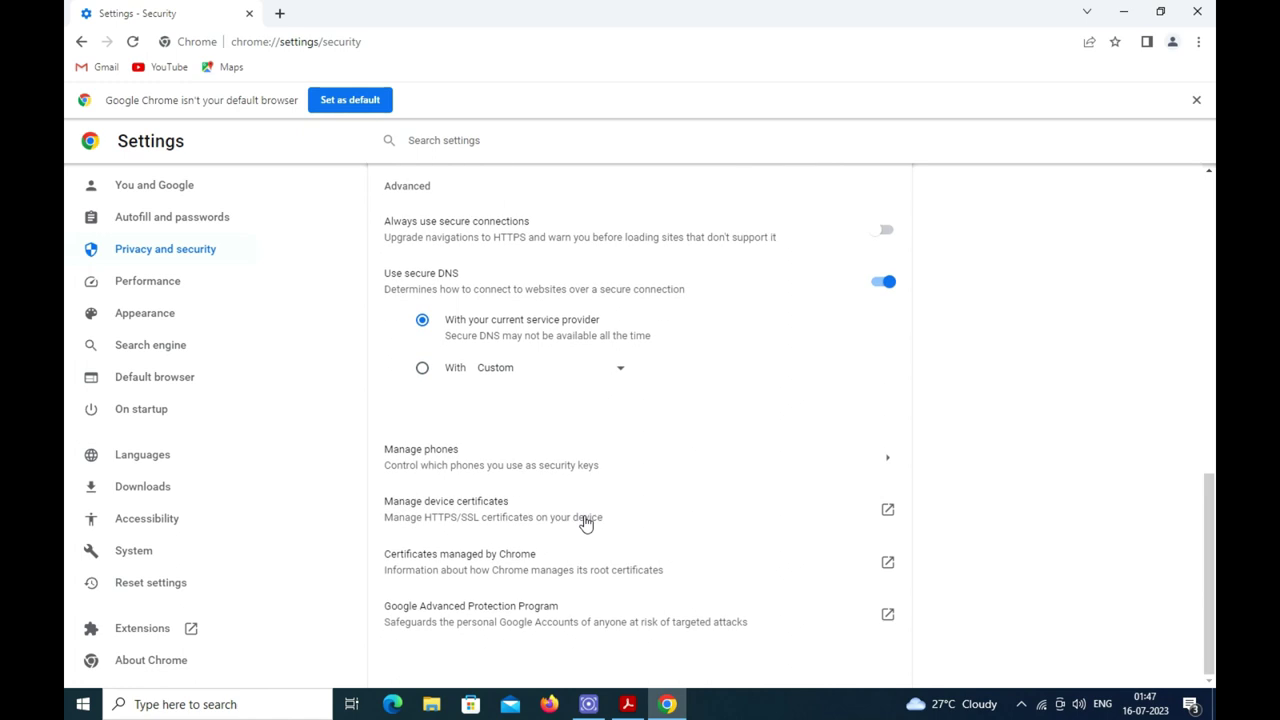
Step: Start a certificate import into the Trusted Root Certification Authorities store
left_click(476, 511)
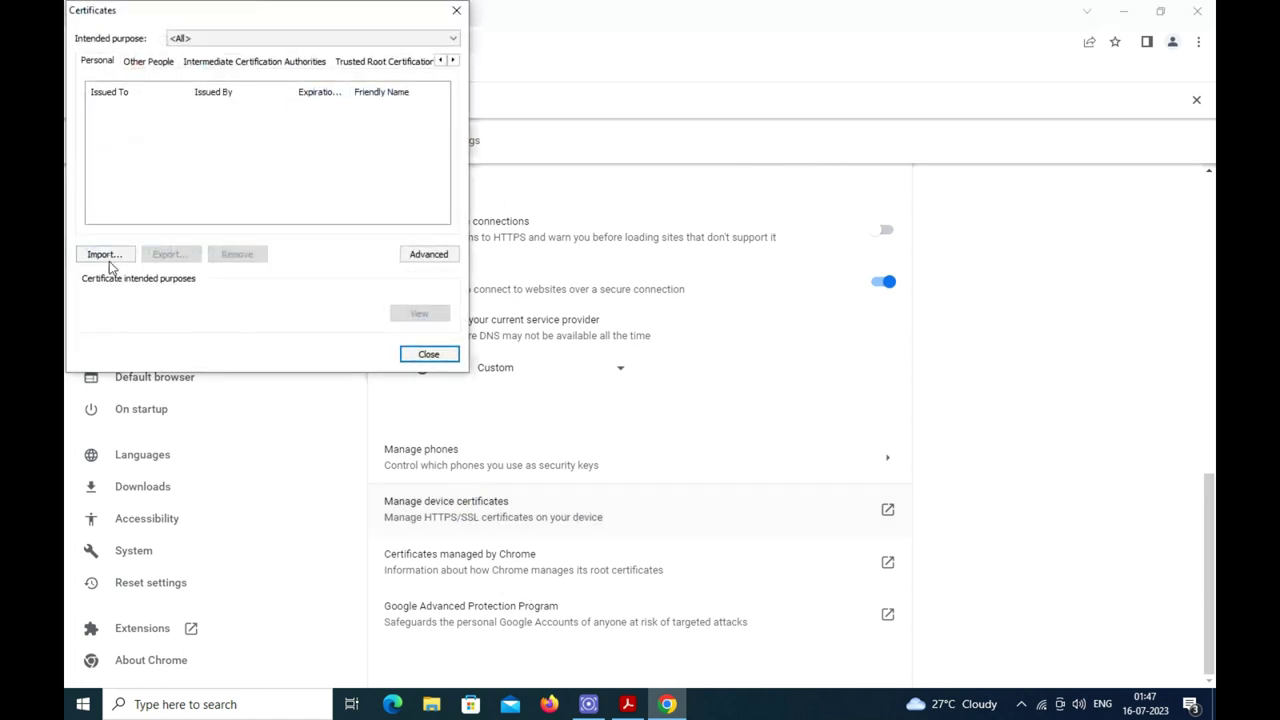
left_click(372, 62)
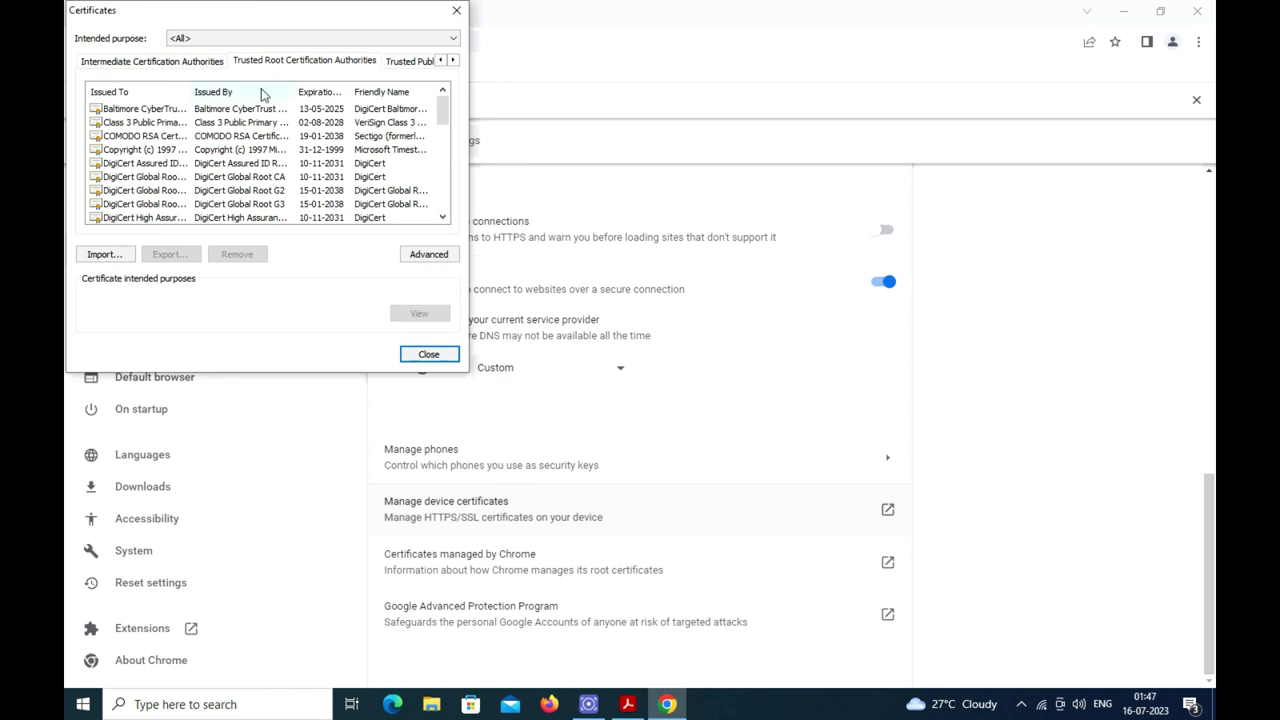
left_click(104, 255)
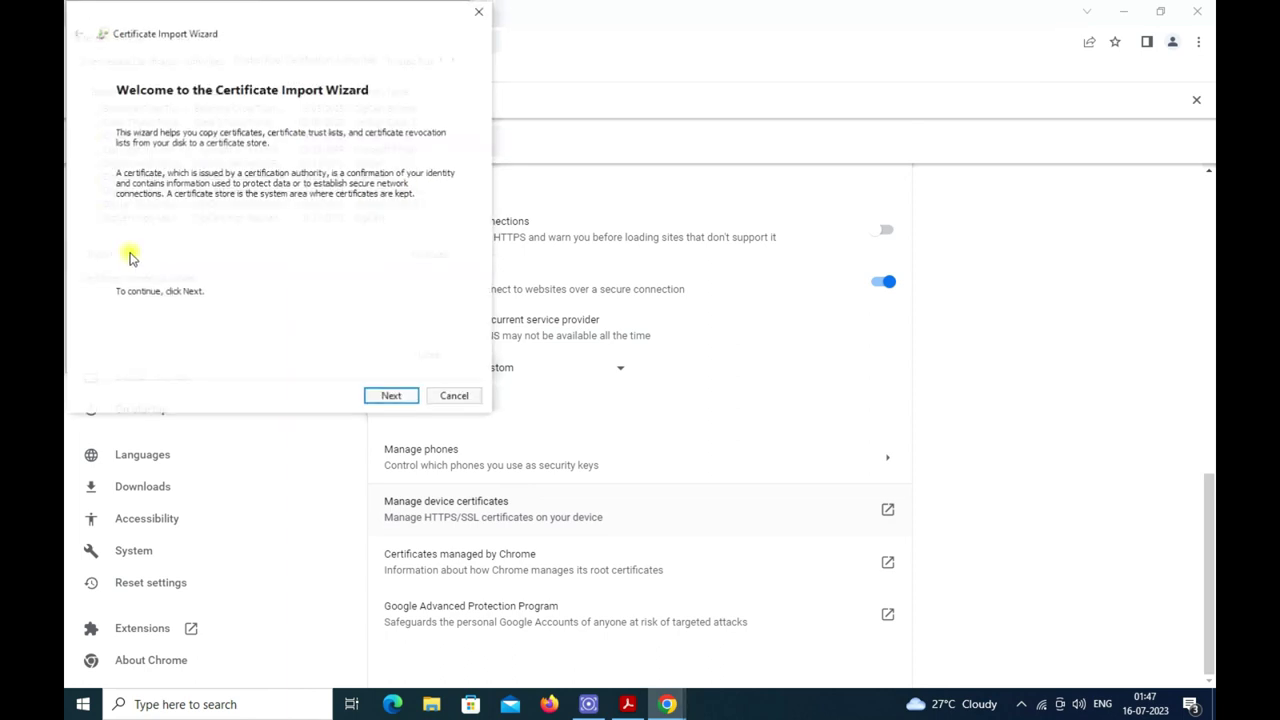
left_click(392, 398)
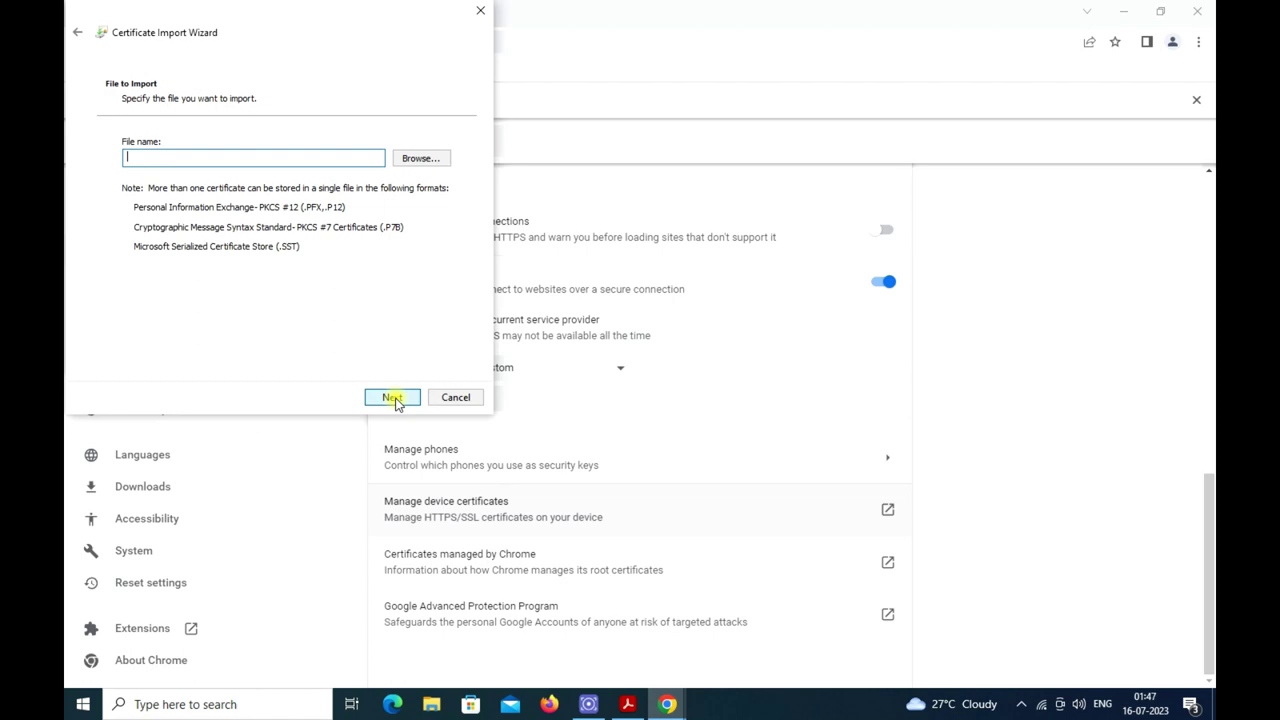
Step: Select dscCA2023 from C:\Program Files (x86)\DSC Service\1.0.0, listing All Files
left_click(420, 160)
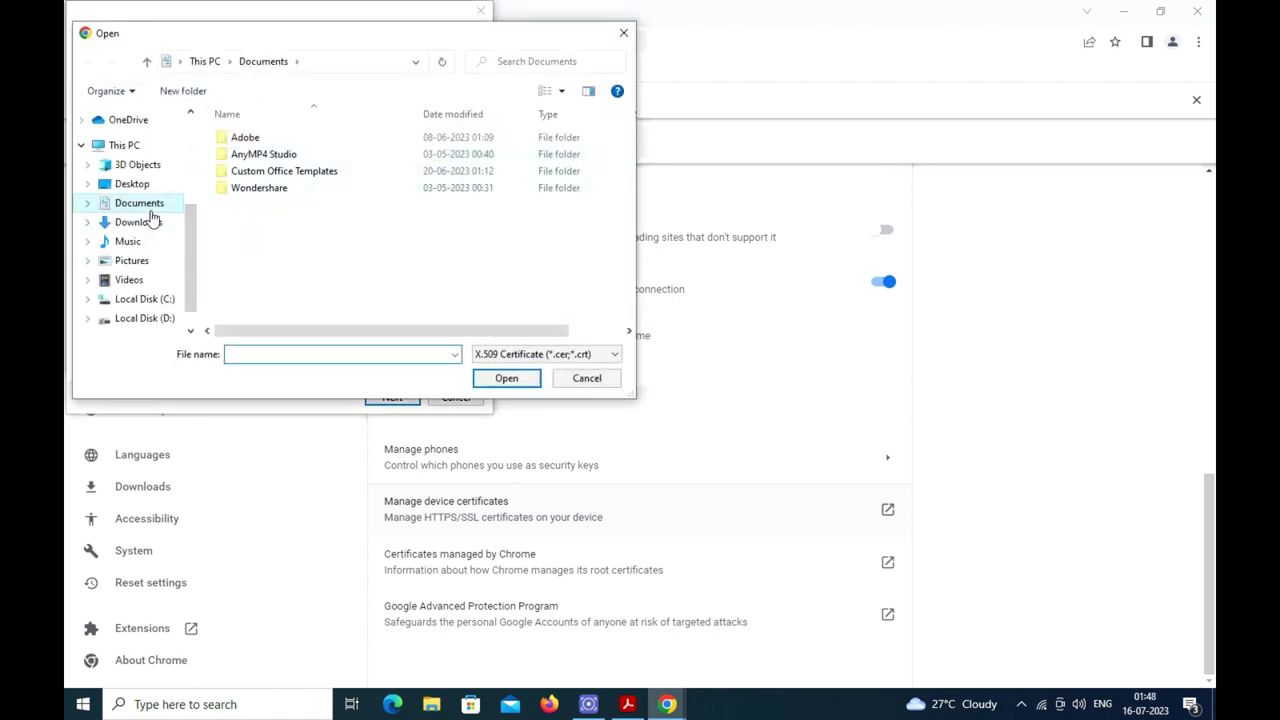
left_click(160, 300)
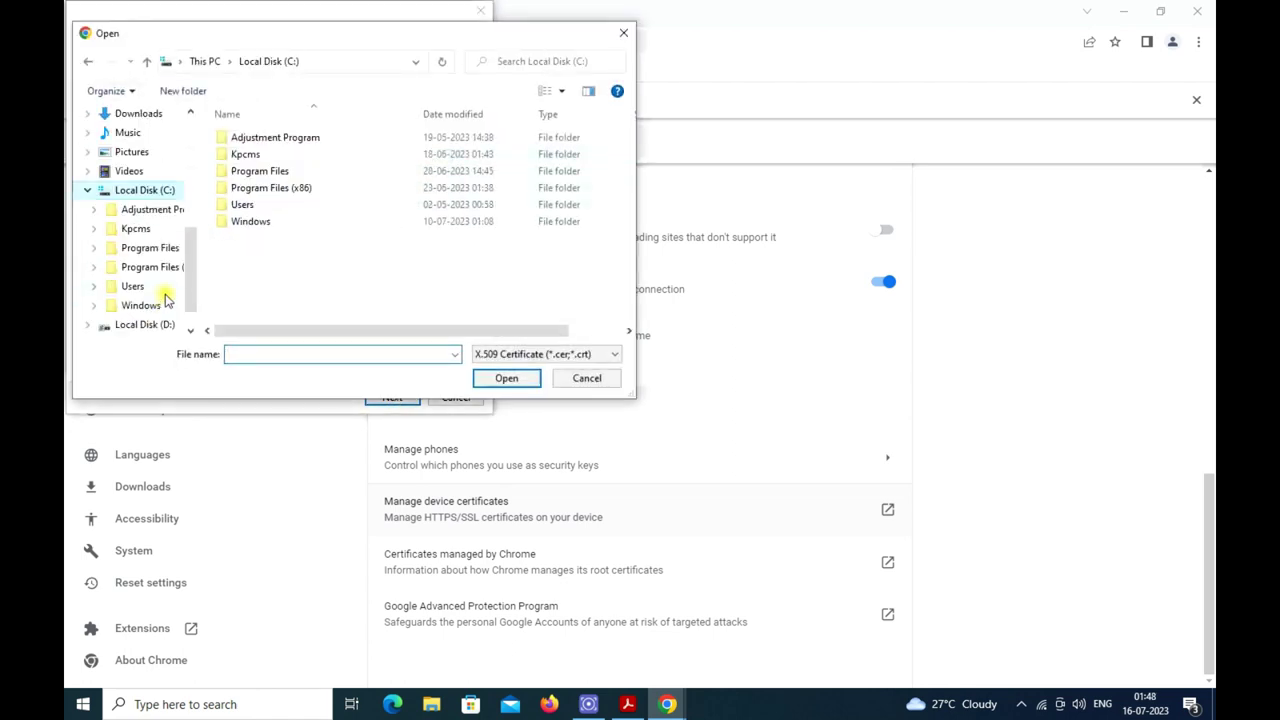
double_click(280, 190)
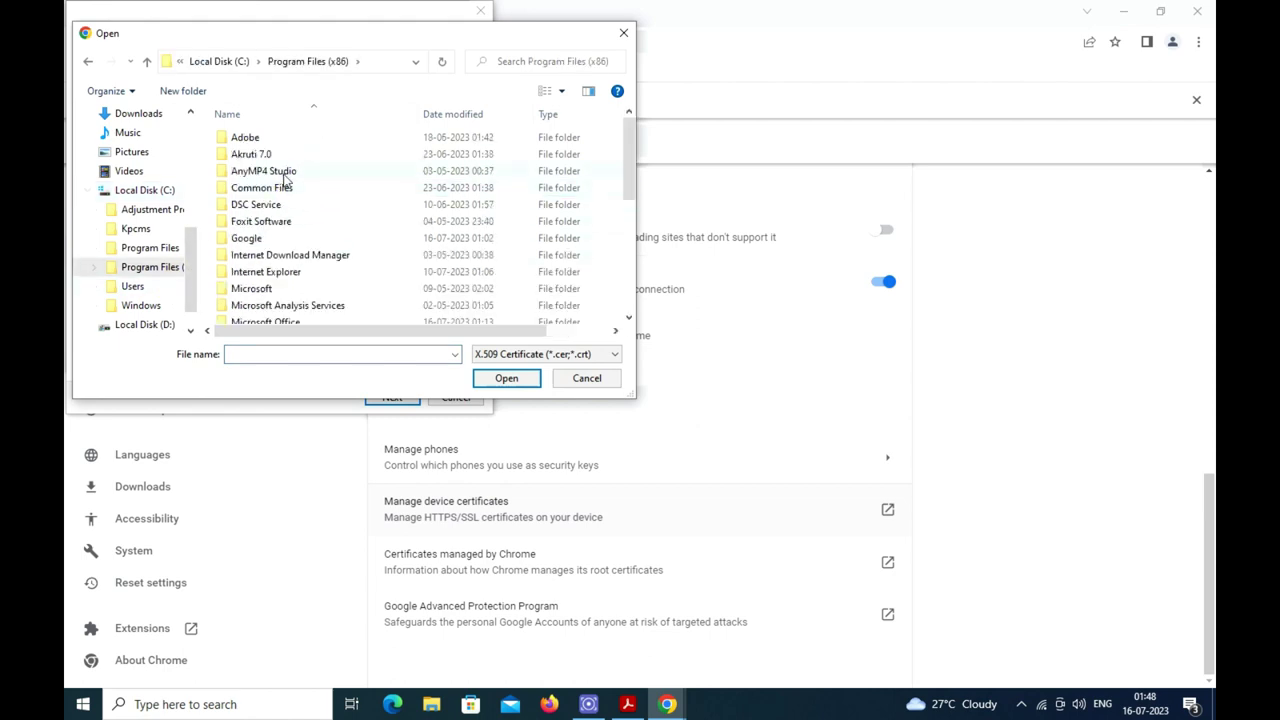
double_click(262, 205)
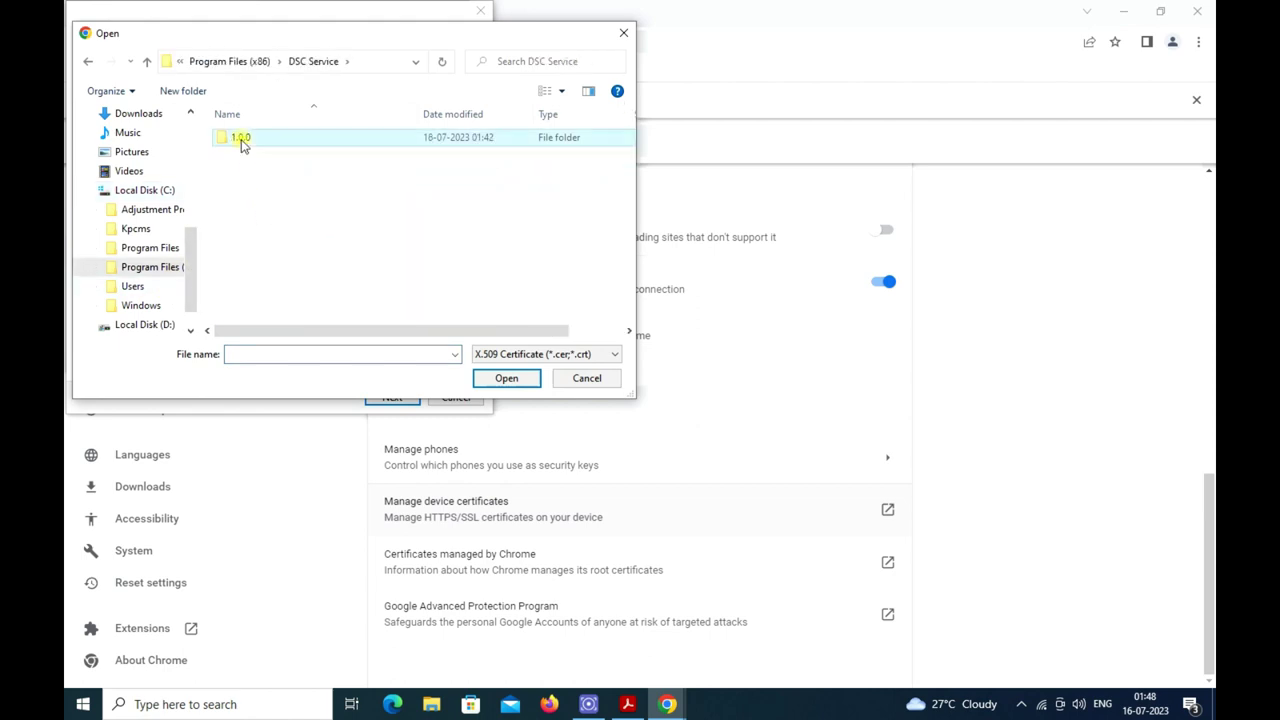
double_click(240, 140)
left_click(545, 354)
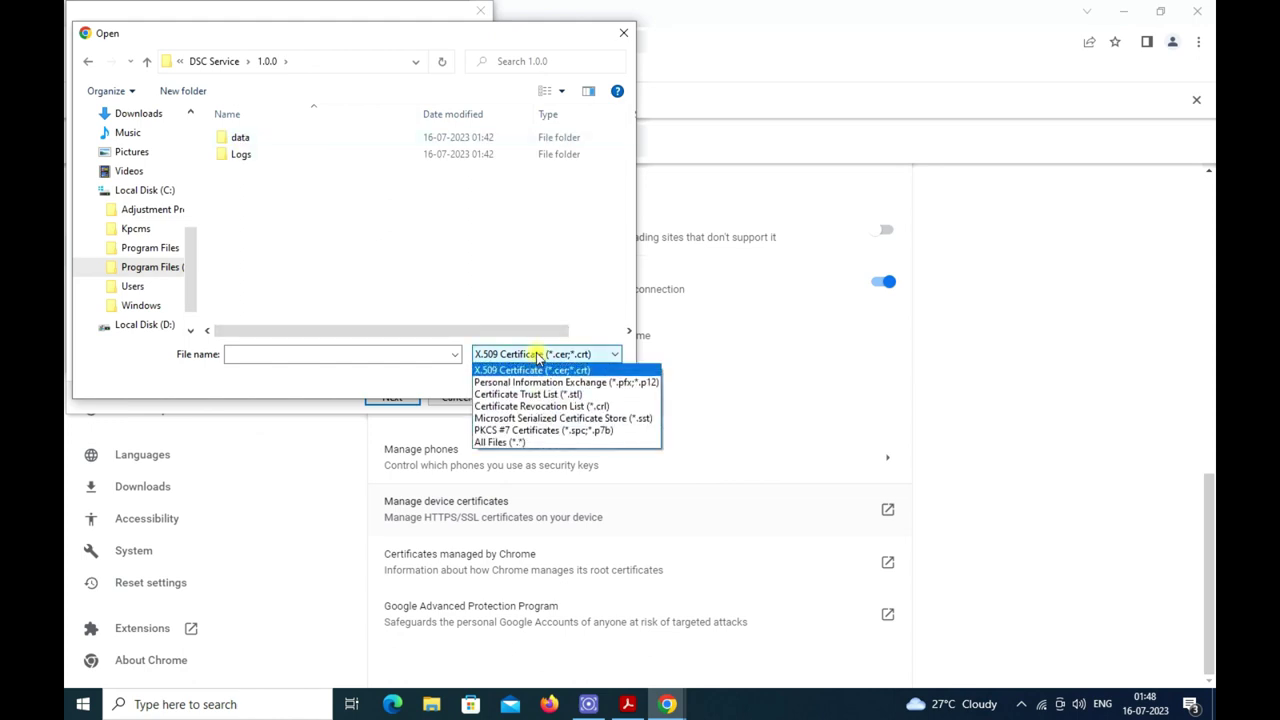
left_click(498, 445)
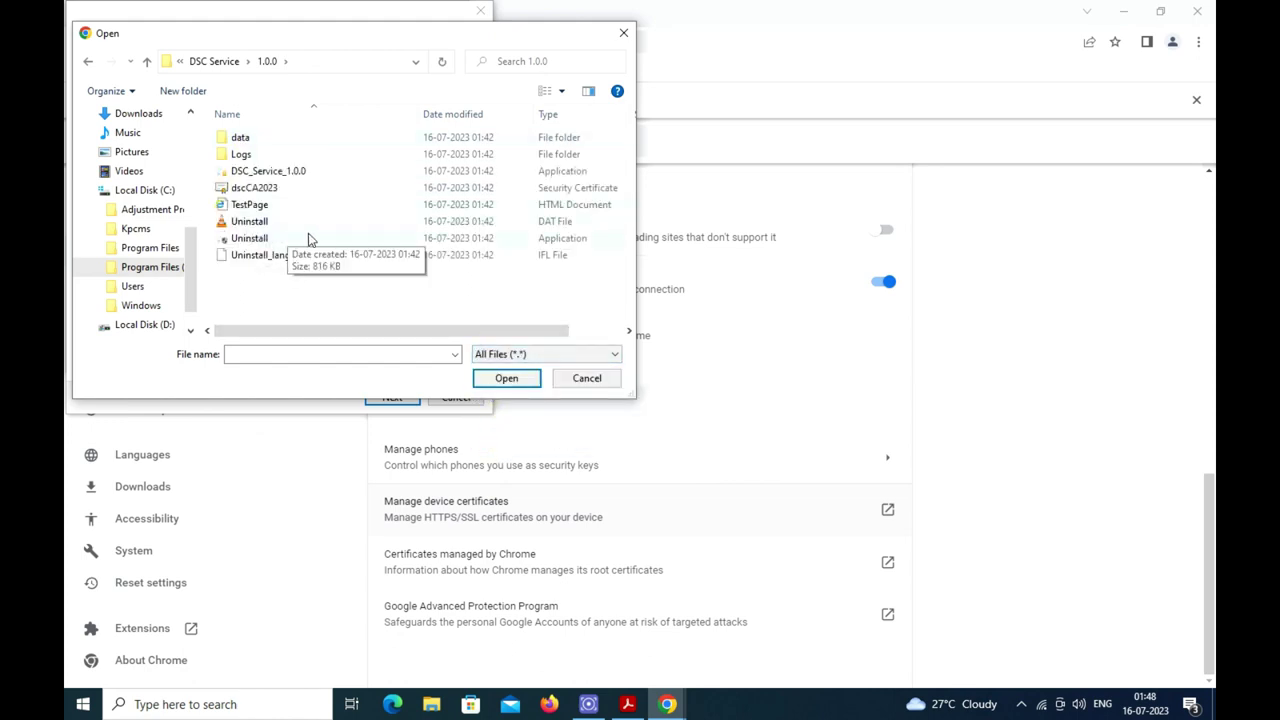
left_click(250, 188)
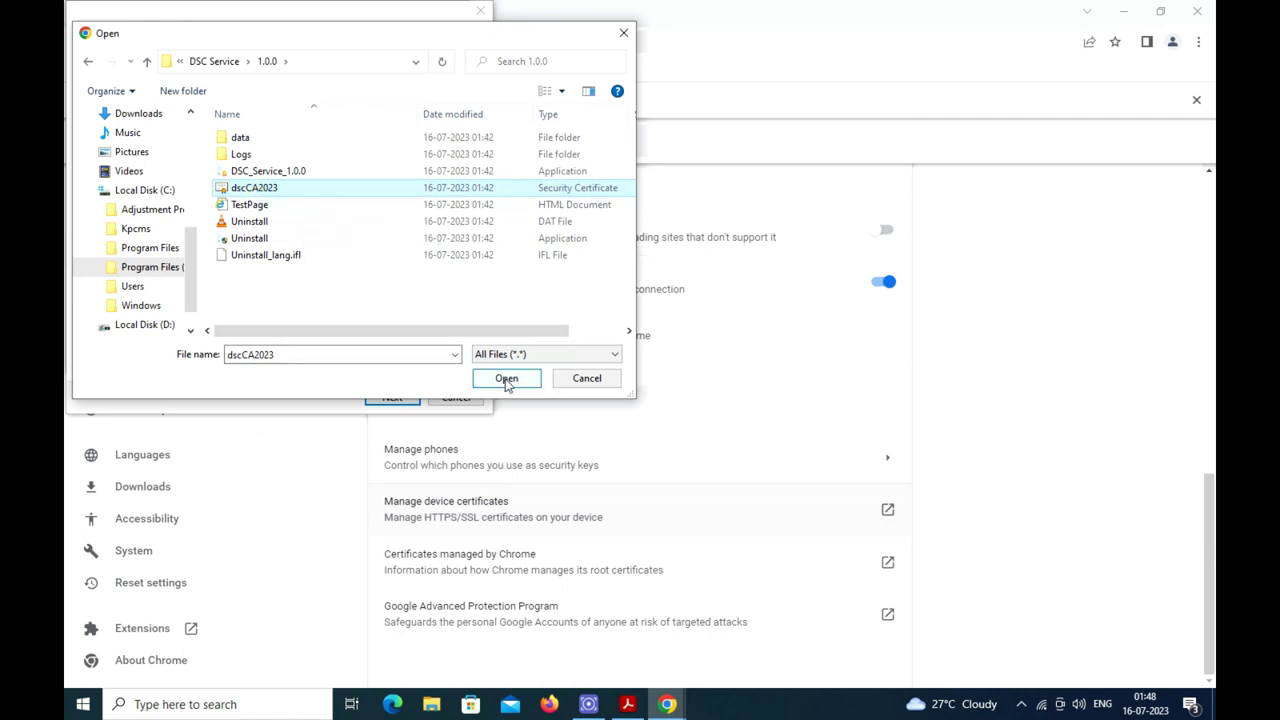
left_click(506, 381)
Step: Complete the dscCA2023 import, verify it in the trusted root list, and close the window
left_click(396, 398)
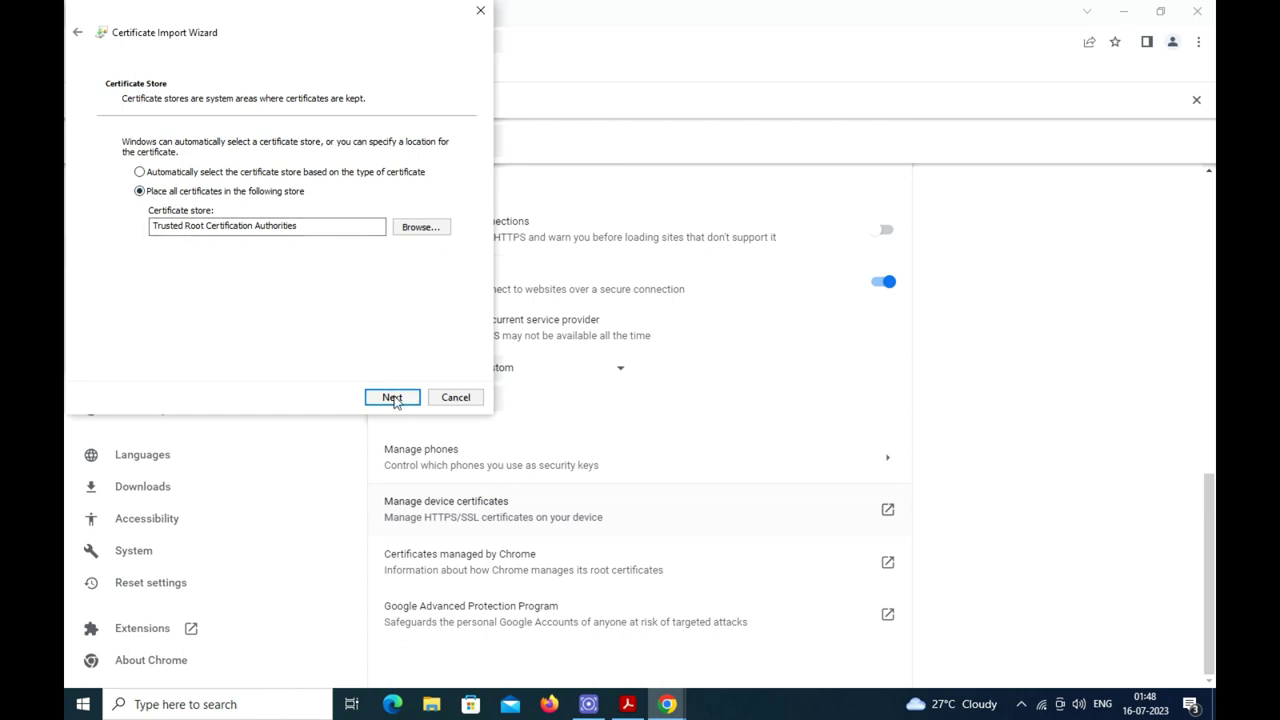
left_click(392, 398)
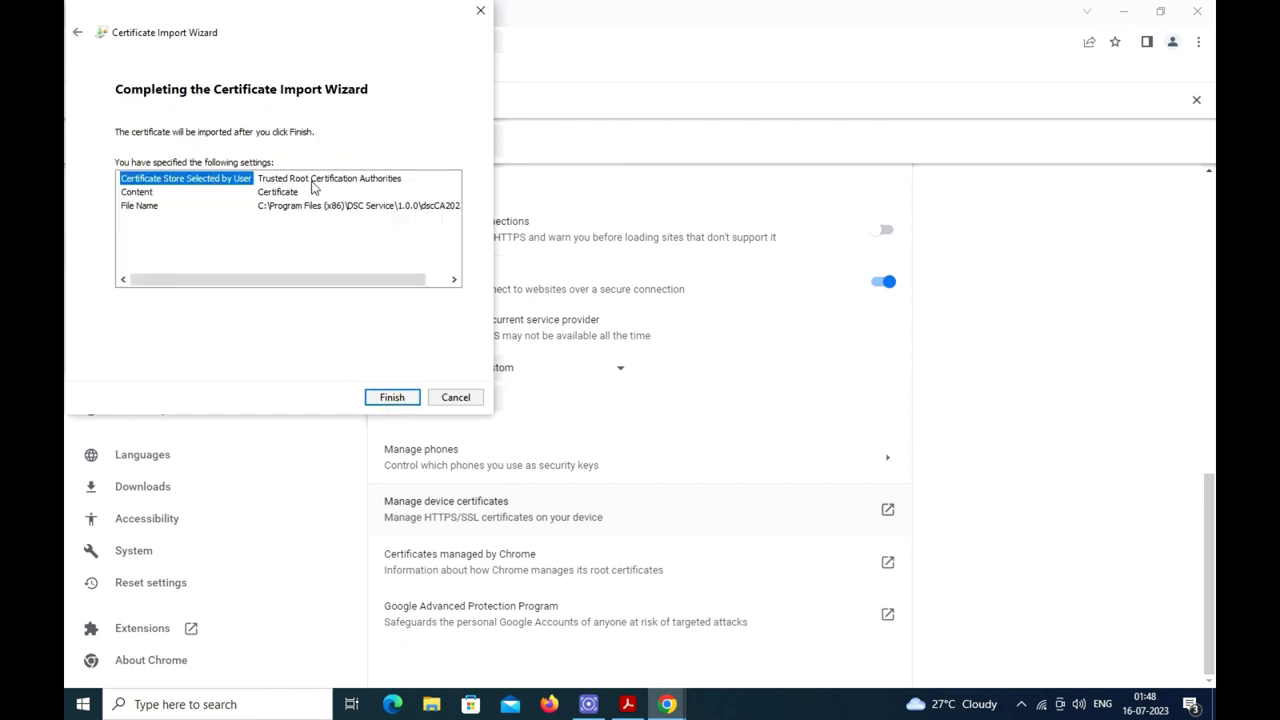
left_click(392, 398)
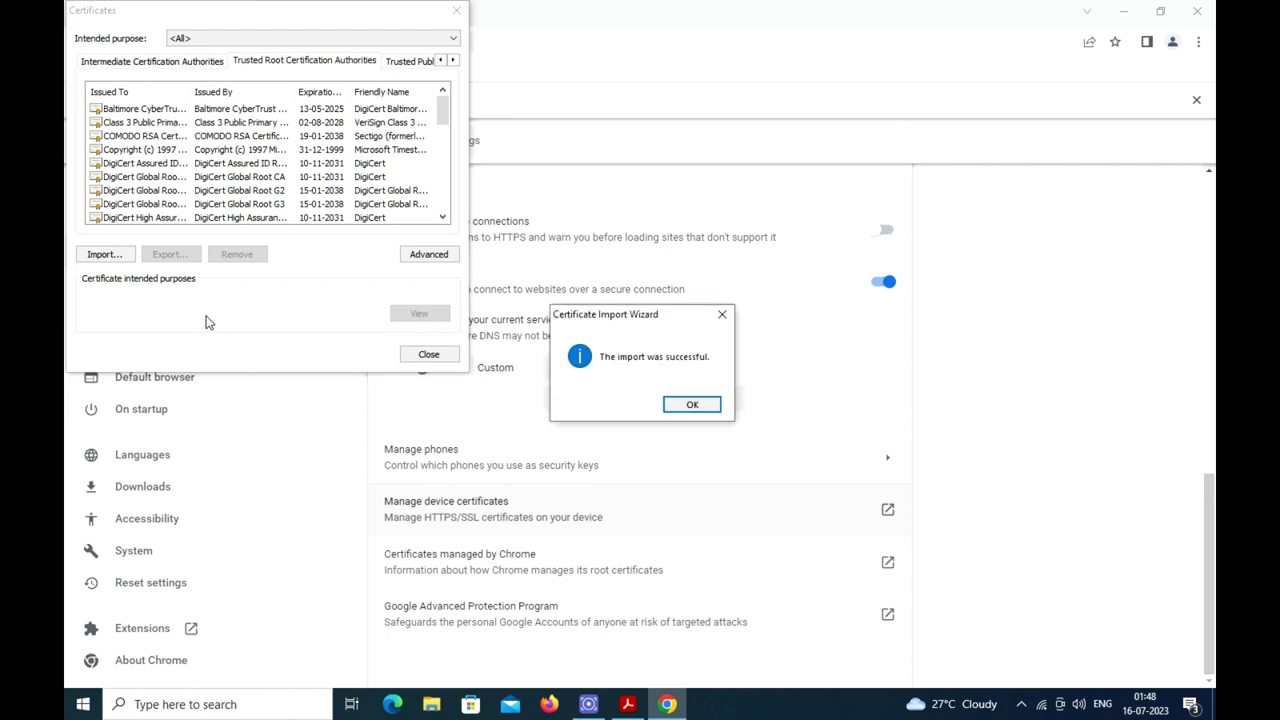
left_click(692, 405)
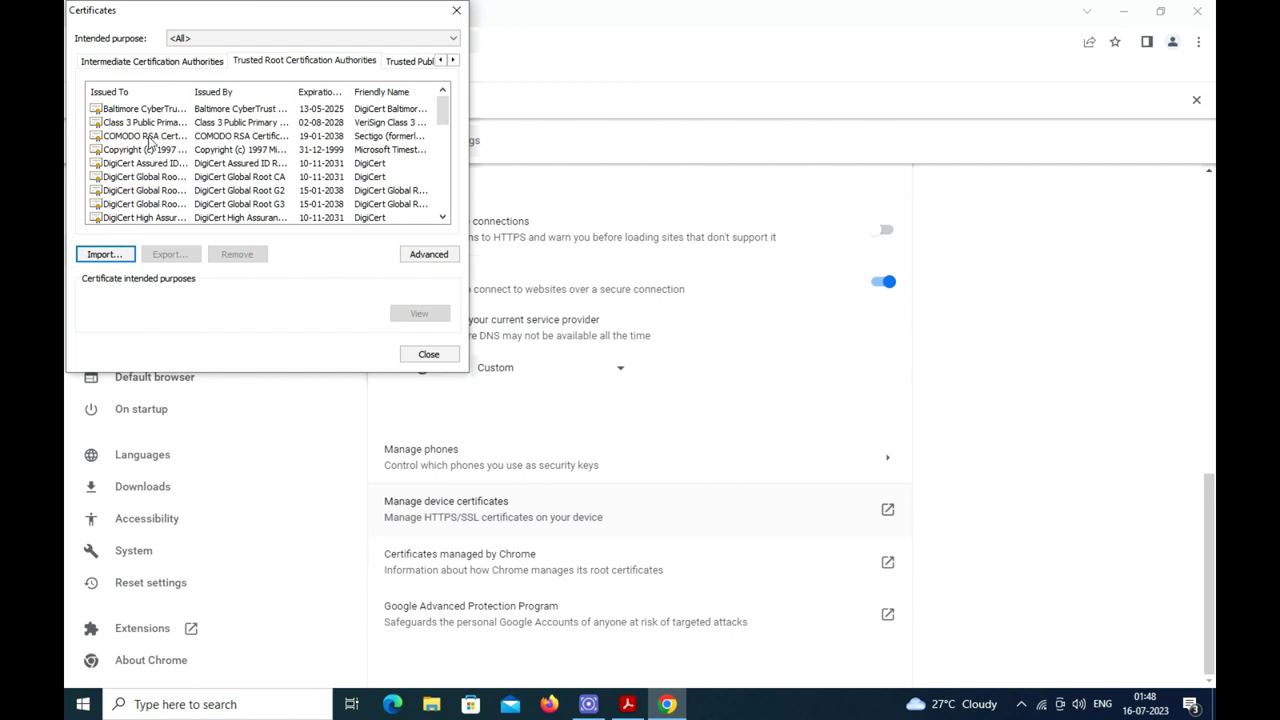
left_click_drag(189, 92, 278, 93)
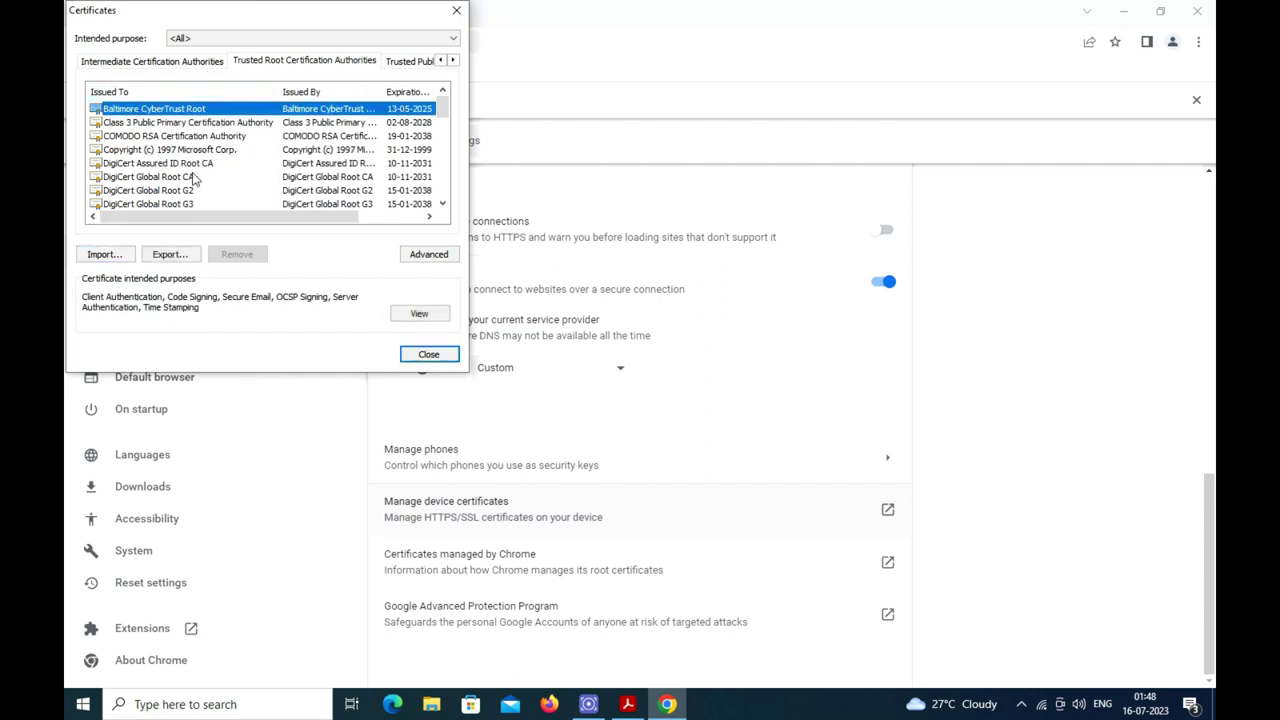
scroll(190, 178, "down", 2)
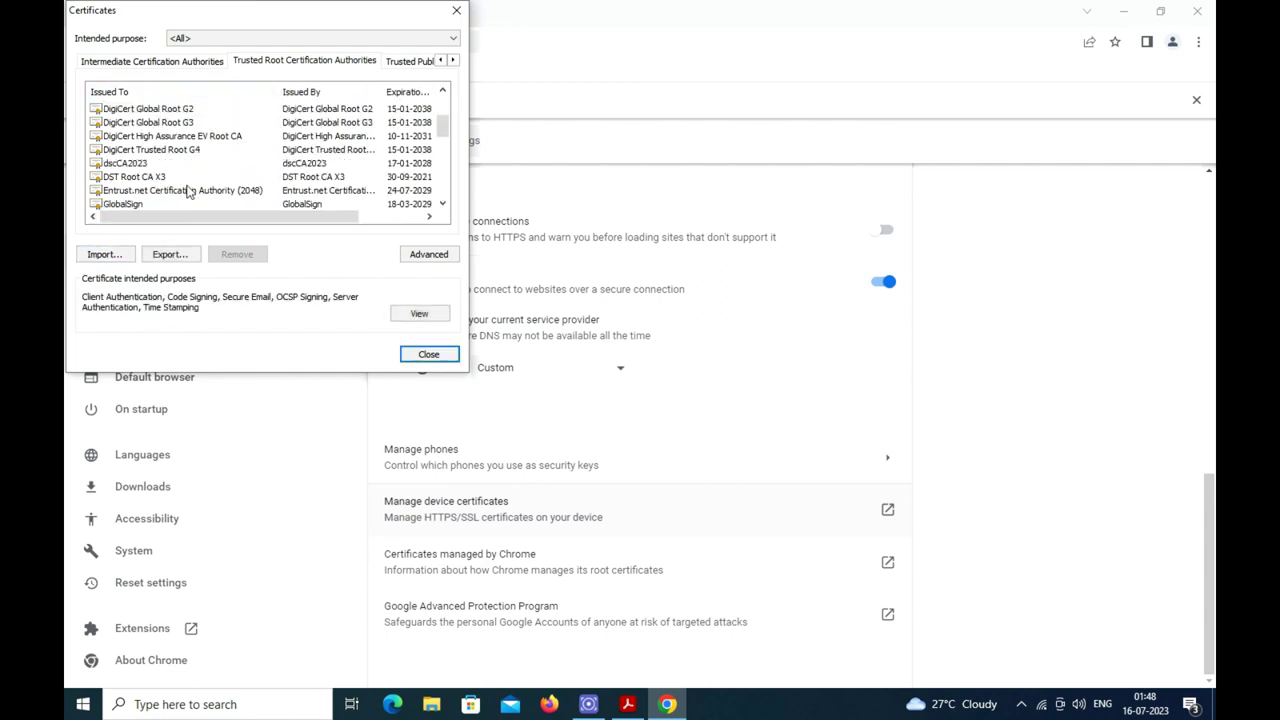
left_click(136, 164)
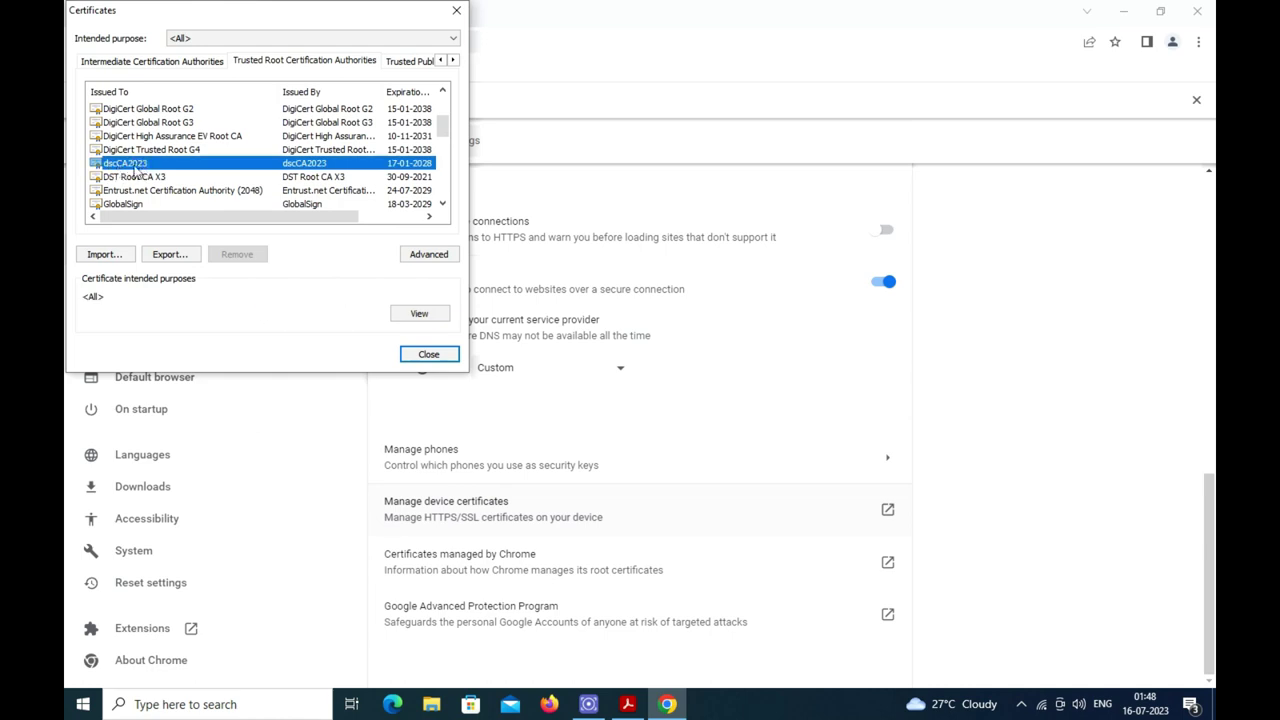
left_click(428, 354)
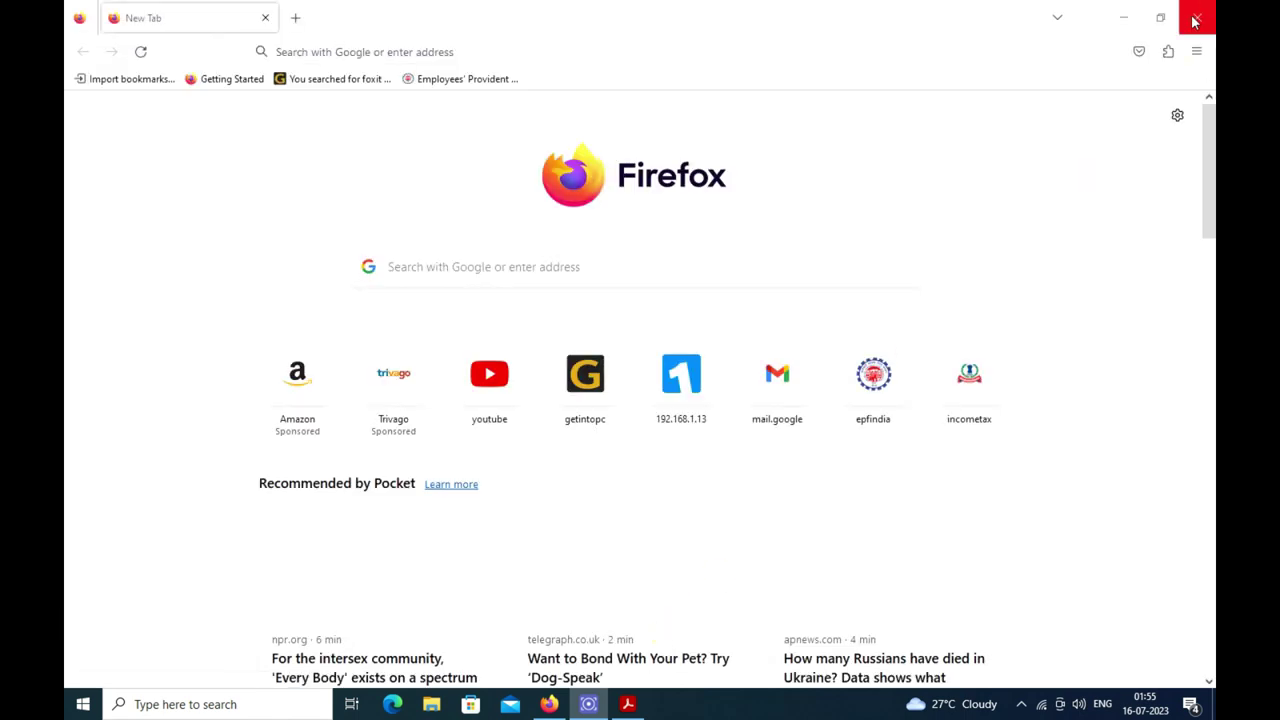
Step: In Firefox Settings > Privacy & Security, open View Certificates from the Certificates section
left_click(1199, 57)
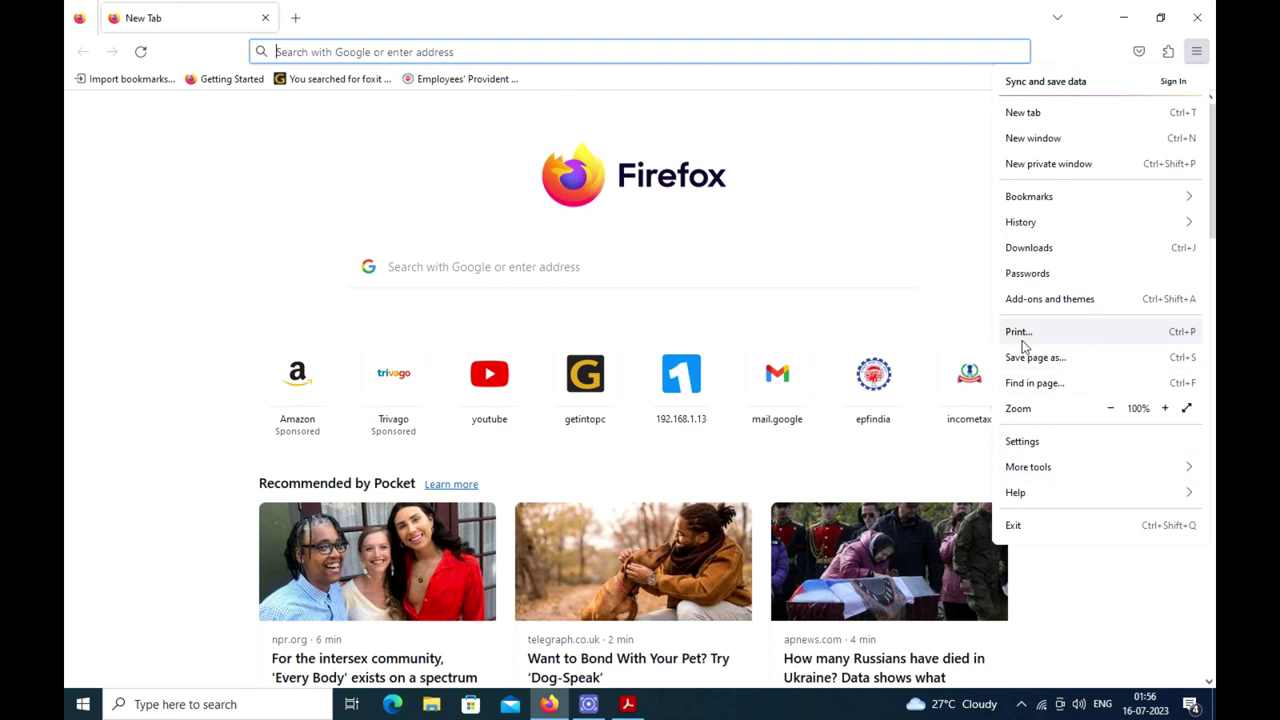
left_click(1022, 443)
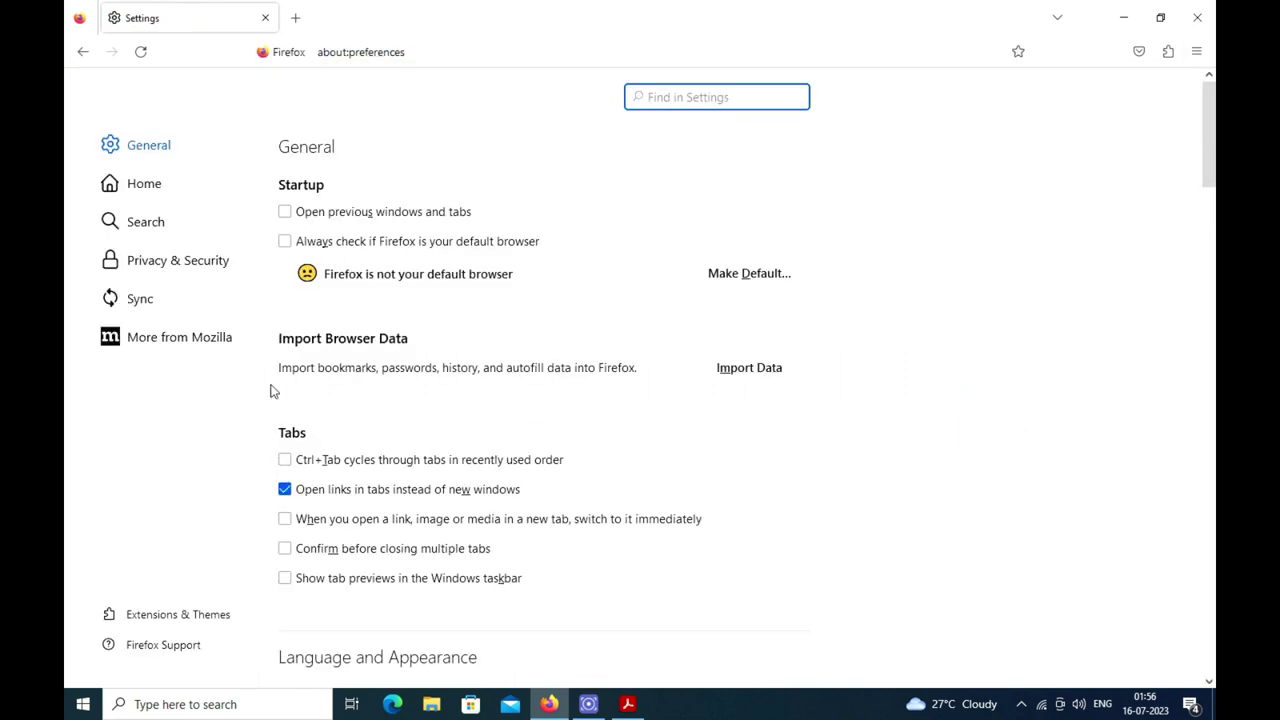
left_click(180, 272)
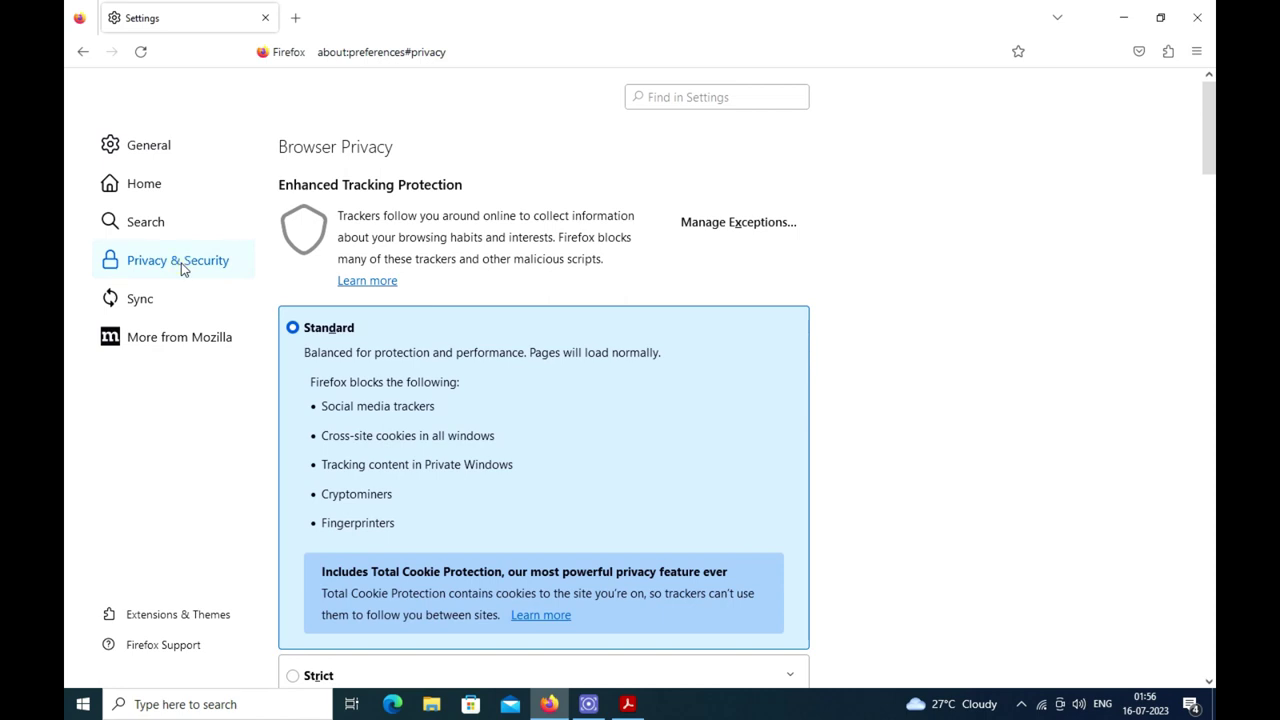
scroll(565, 340, "down", 10)
scroll(669, 383, "down", 1)
scroll(506, 403, "down", 1)
scroll(420, 360, "down", 3)
scroll(432, 368, "down", 2)
scroll(429, 377, "down", 3)
scroll(443, 411, "down", 3)
scroll(500, 400, "down", 1)
scroll(608, 366, "down", 2)
scroll(609, 365, "down", 4)
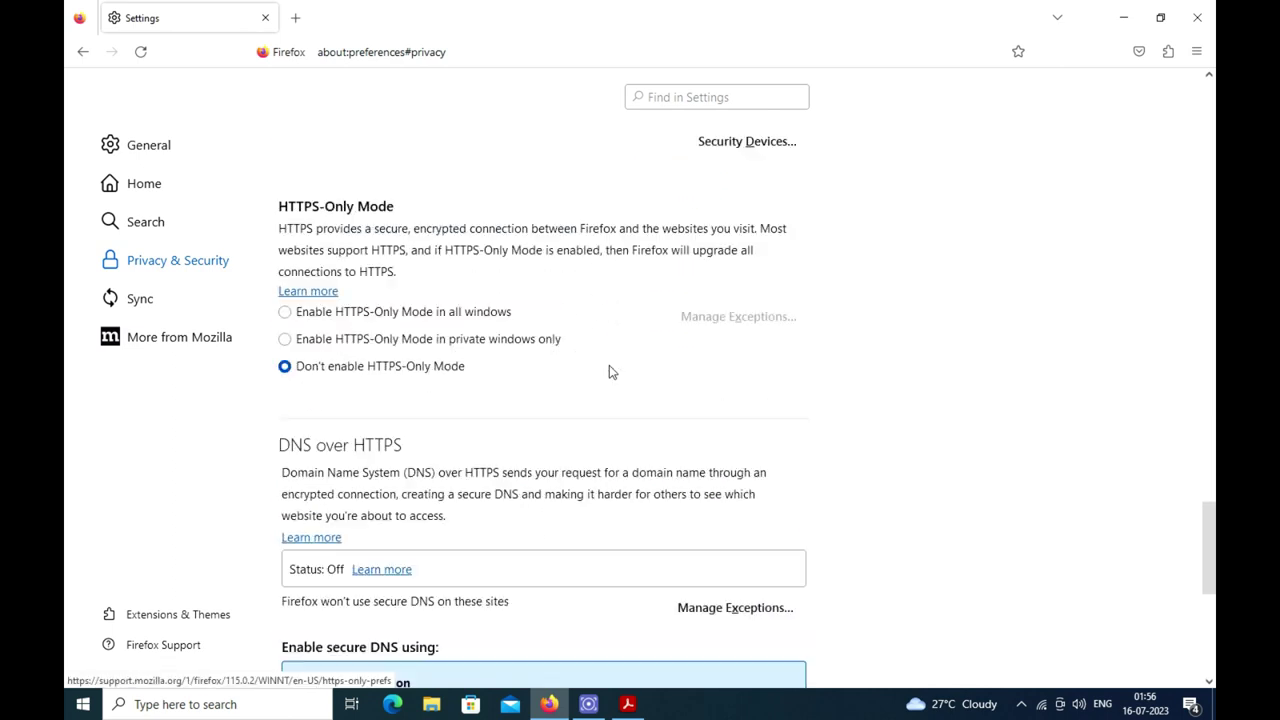
scroll(609, 365, "up", 1)
scroll(612, 369, "up", 3)
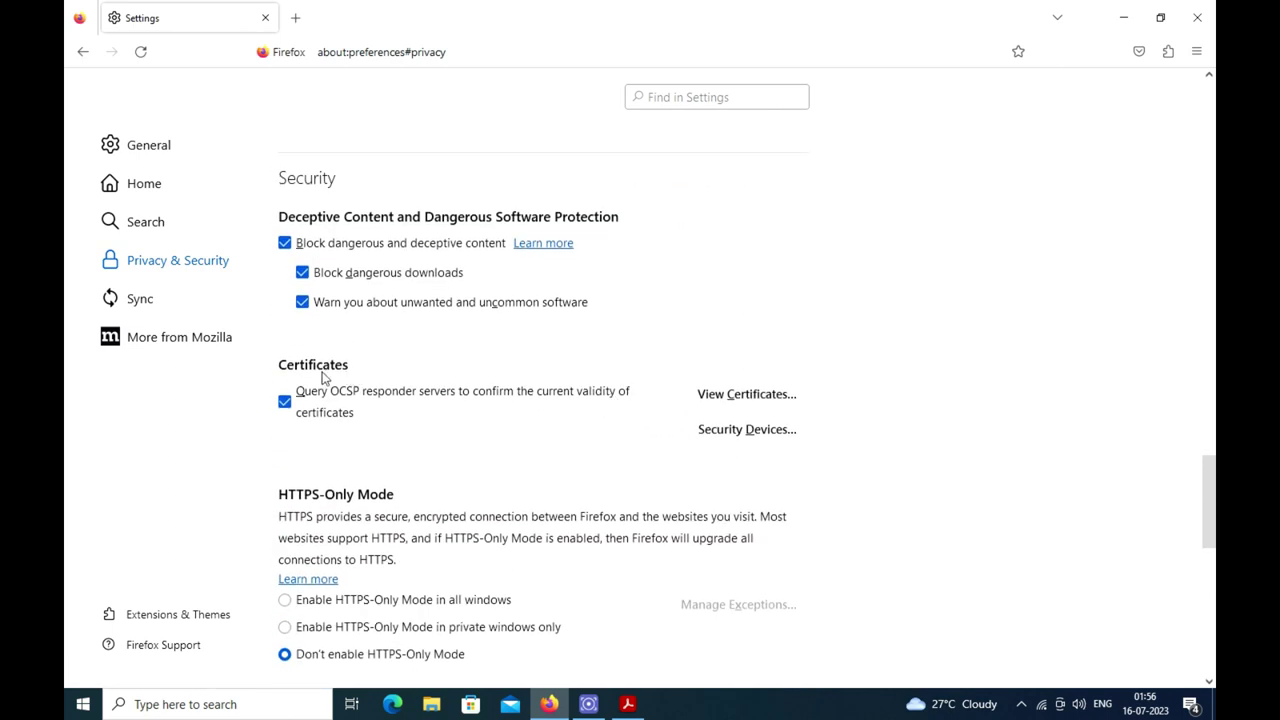
left_click(752, 396)
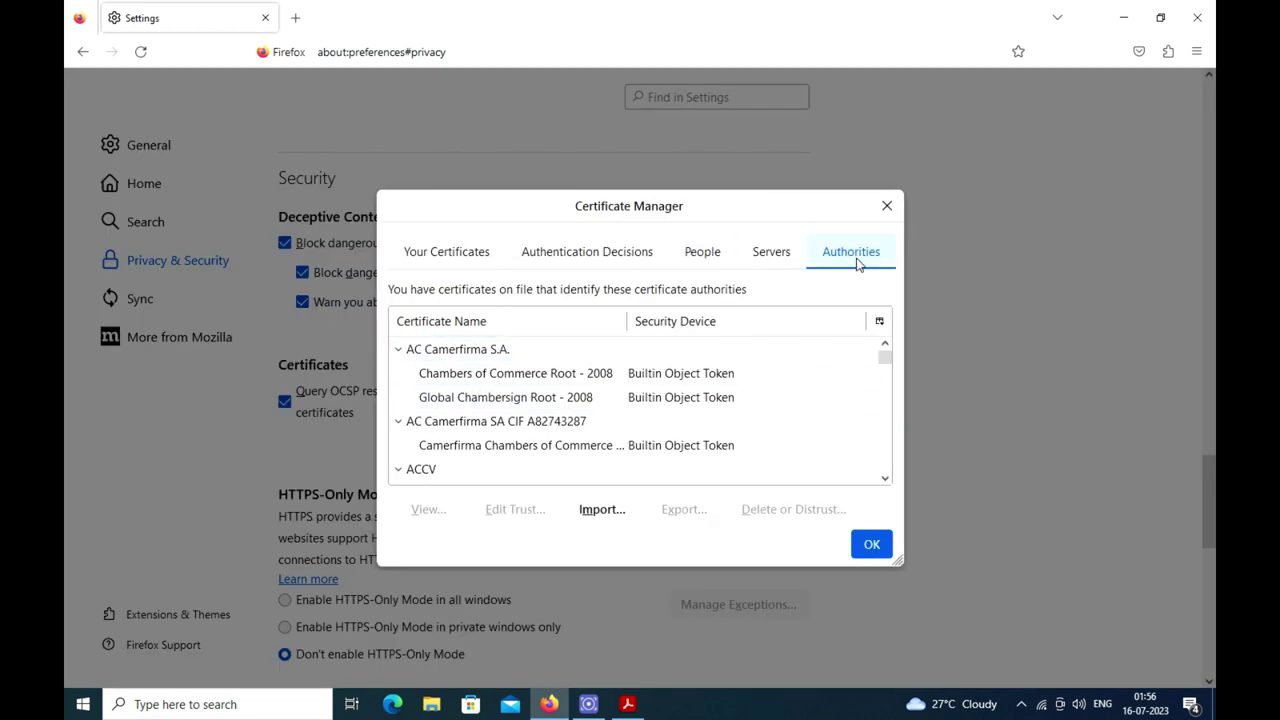
Step: Import dscCA2023 from Program Files (x86) > DSC Service > 1.0.0 as a Firefox authority
left_click(600, 509)
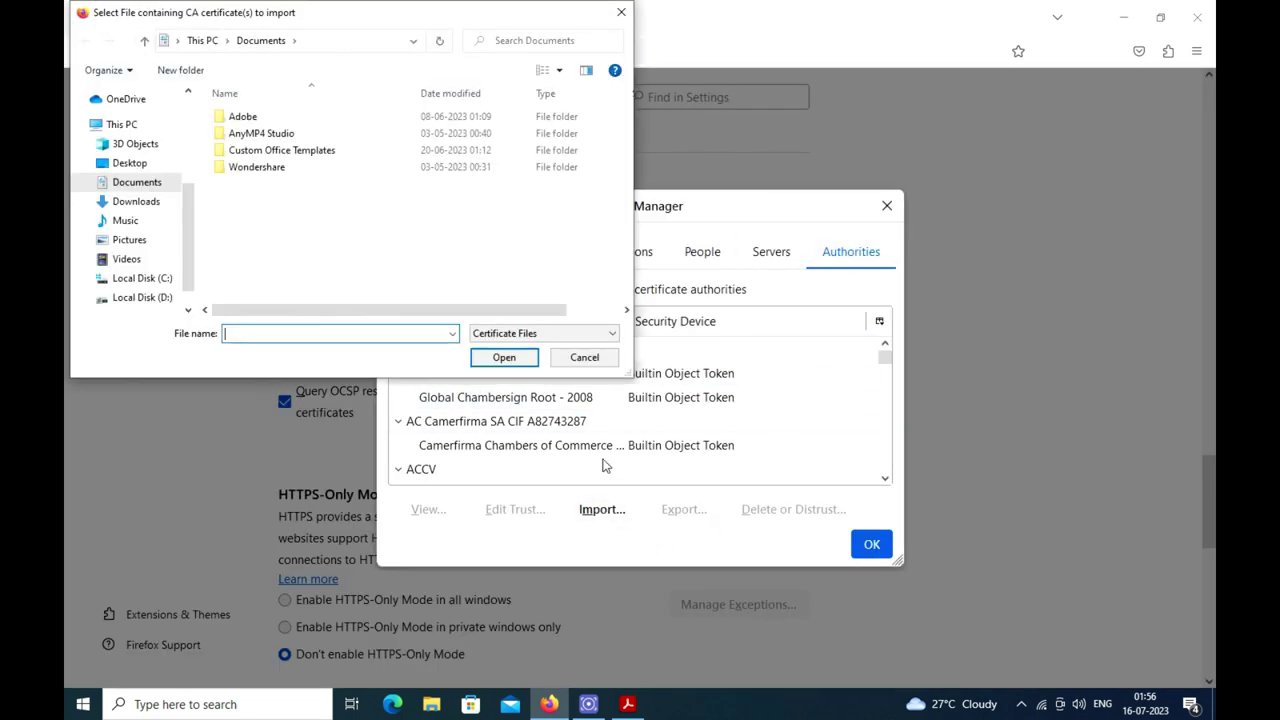
left_click(140, 278)
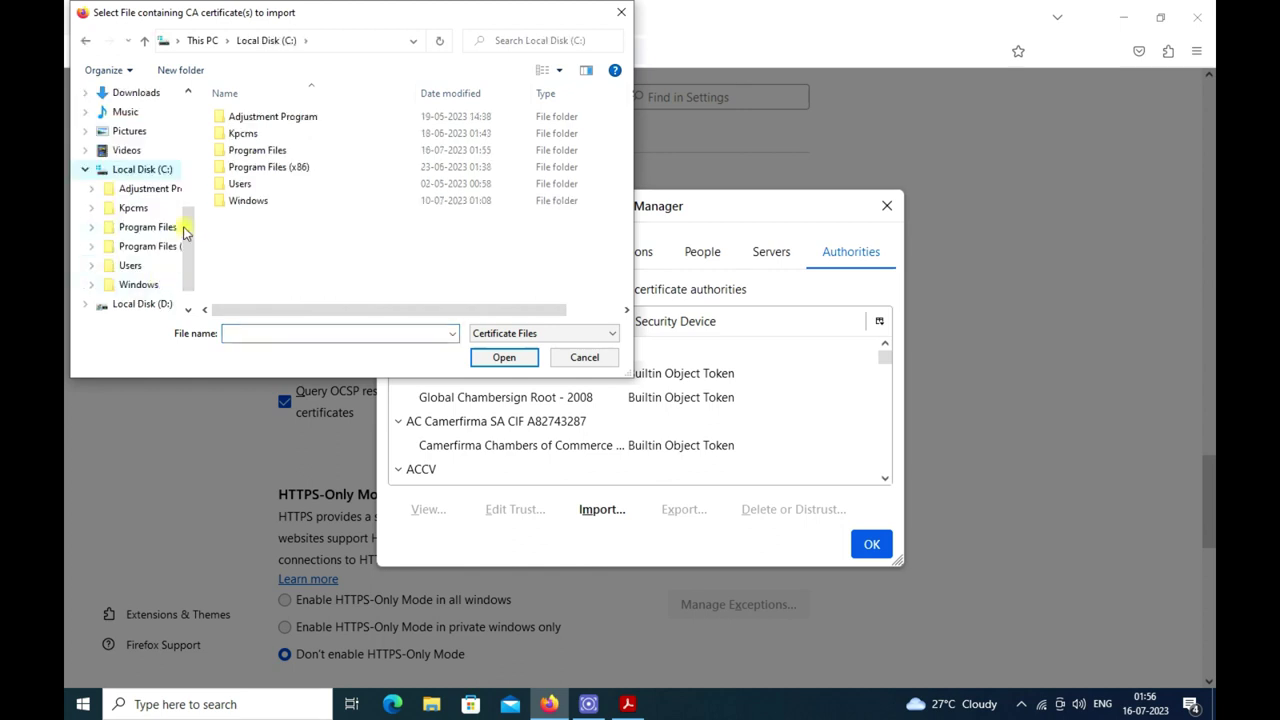
double_click(281, 170)
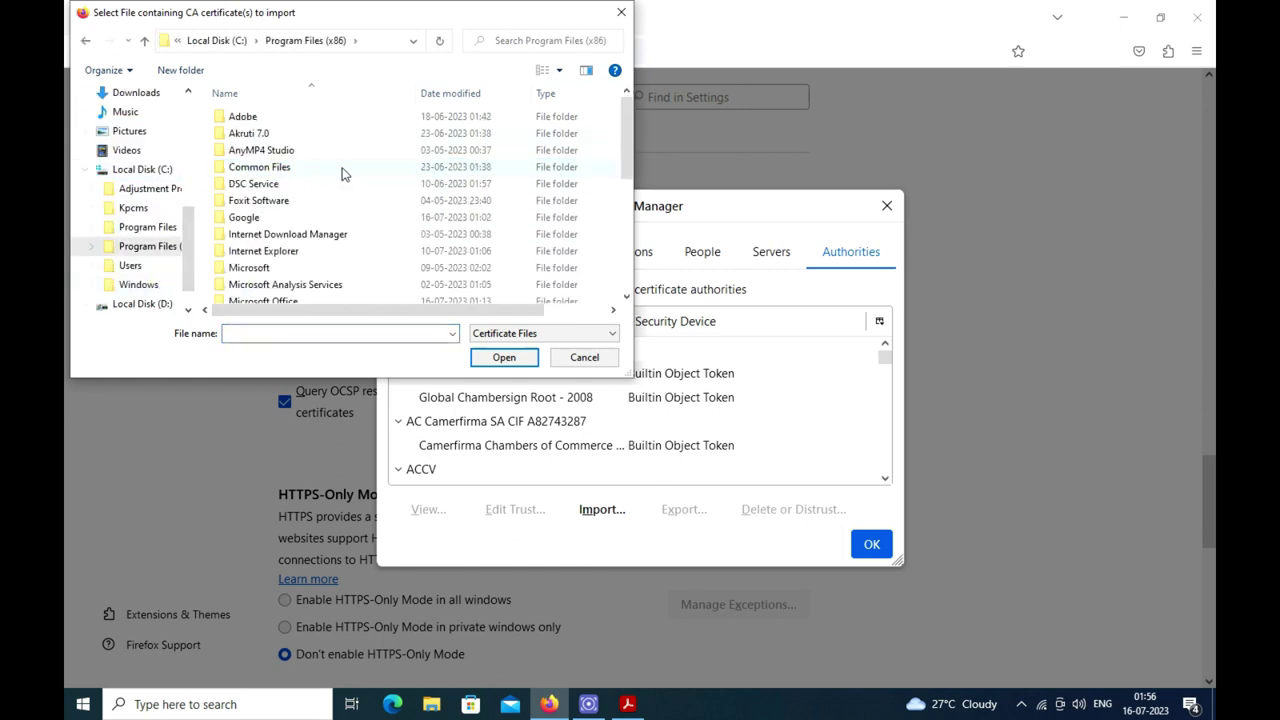
double_click(256, 186)
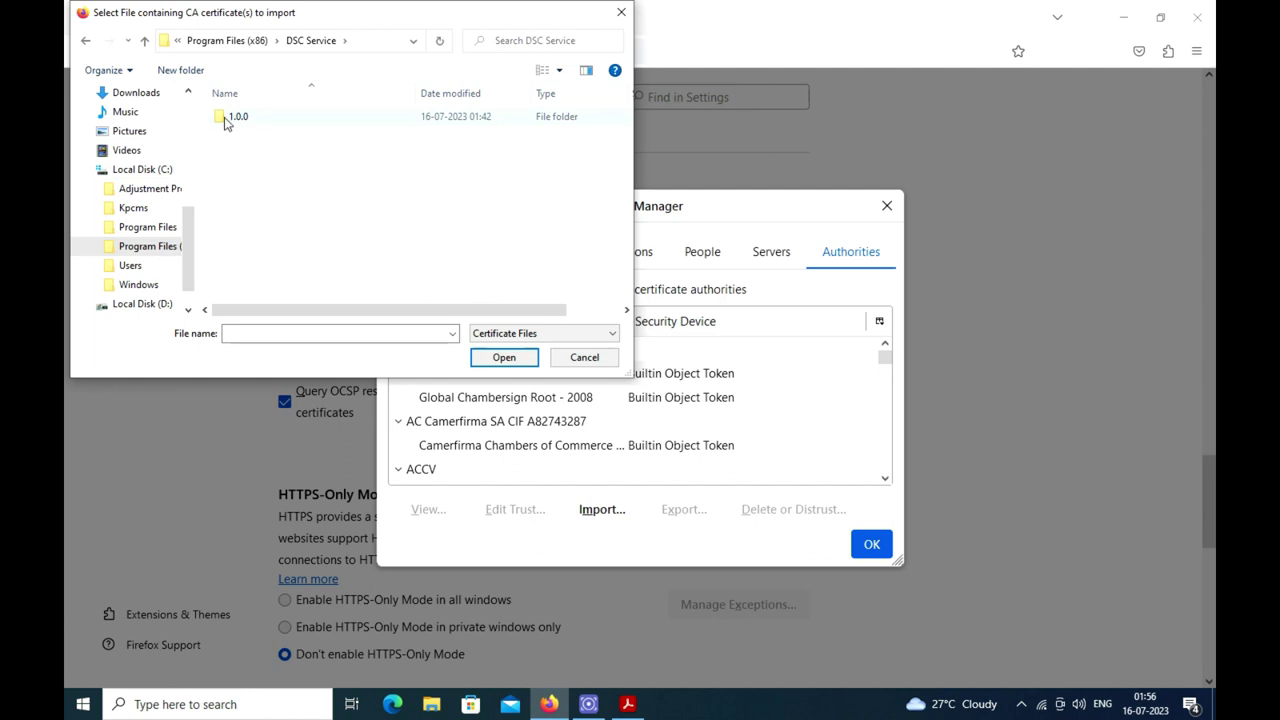
double_click(228, 118)
double_click(249, 152)
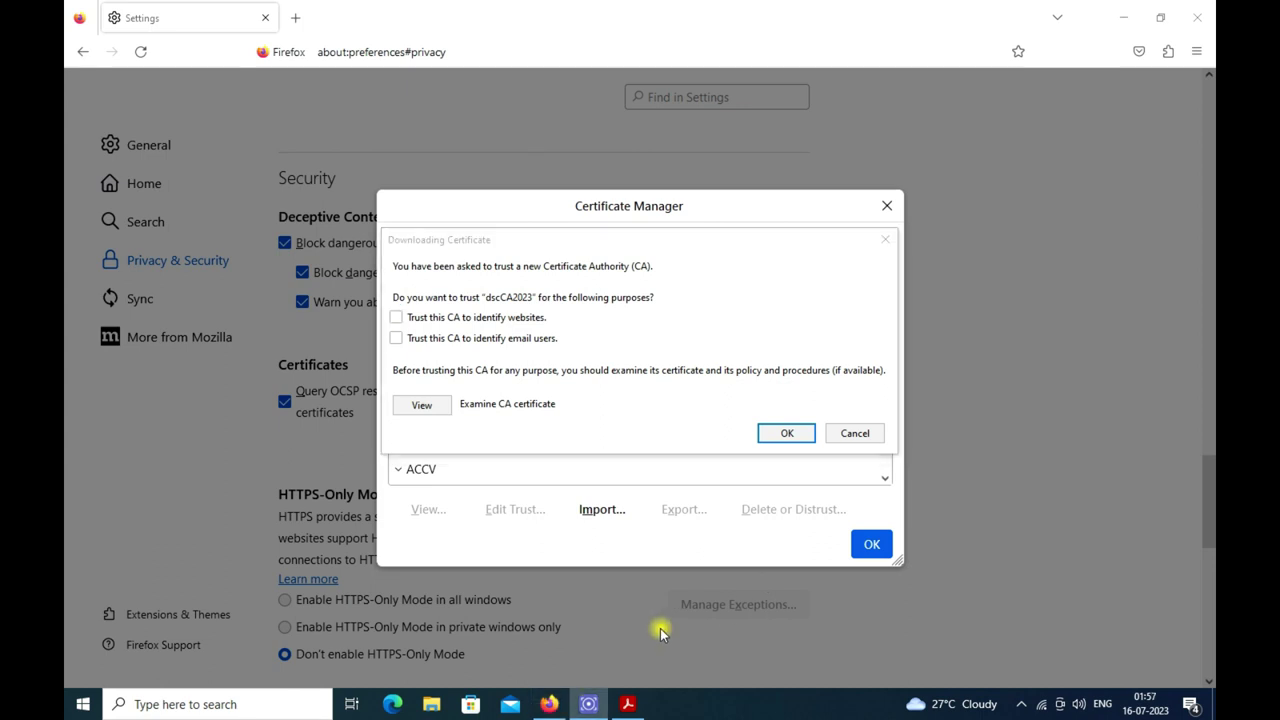
Step: Trust dscCA2023 to identify websites and close the certificate manager
left_click(395, 318)
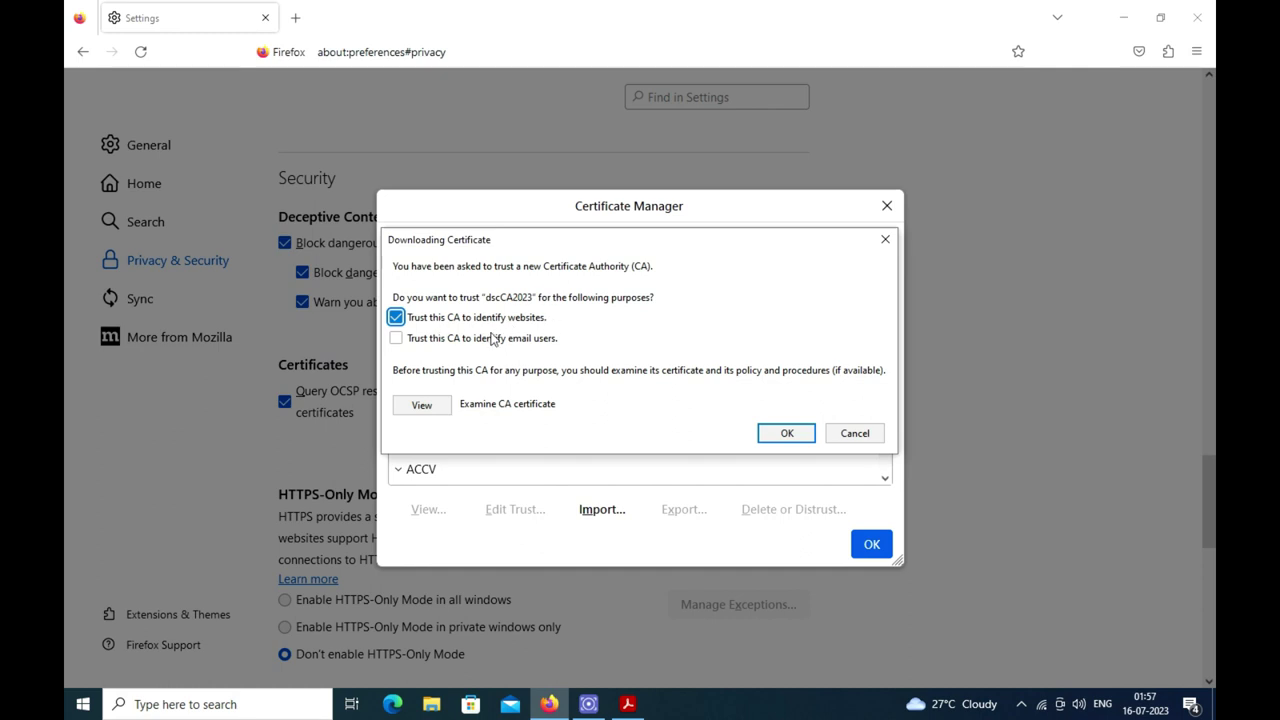
left_click(787, 433)
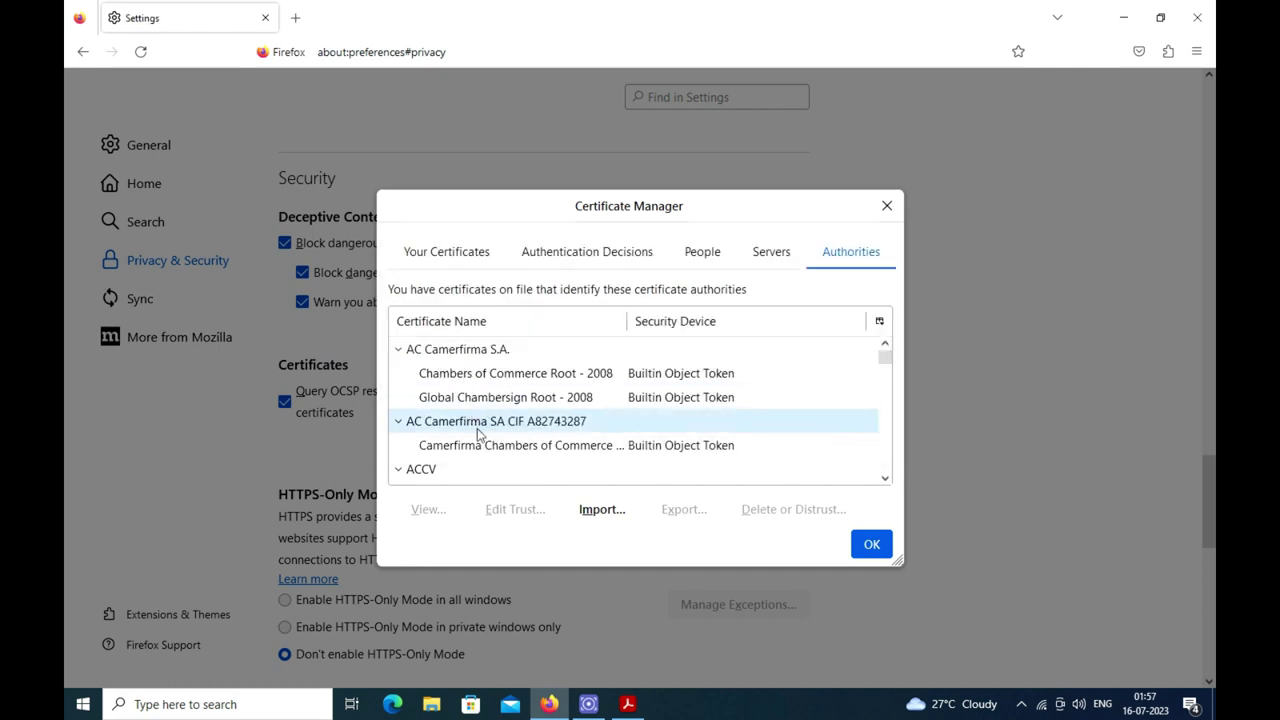
left_click(871, 545)
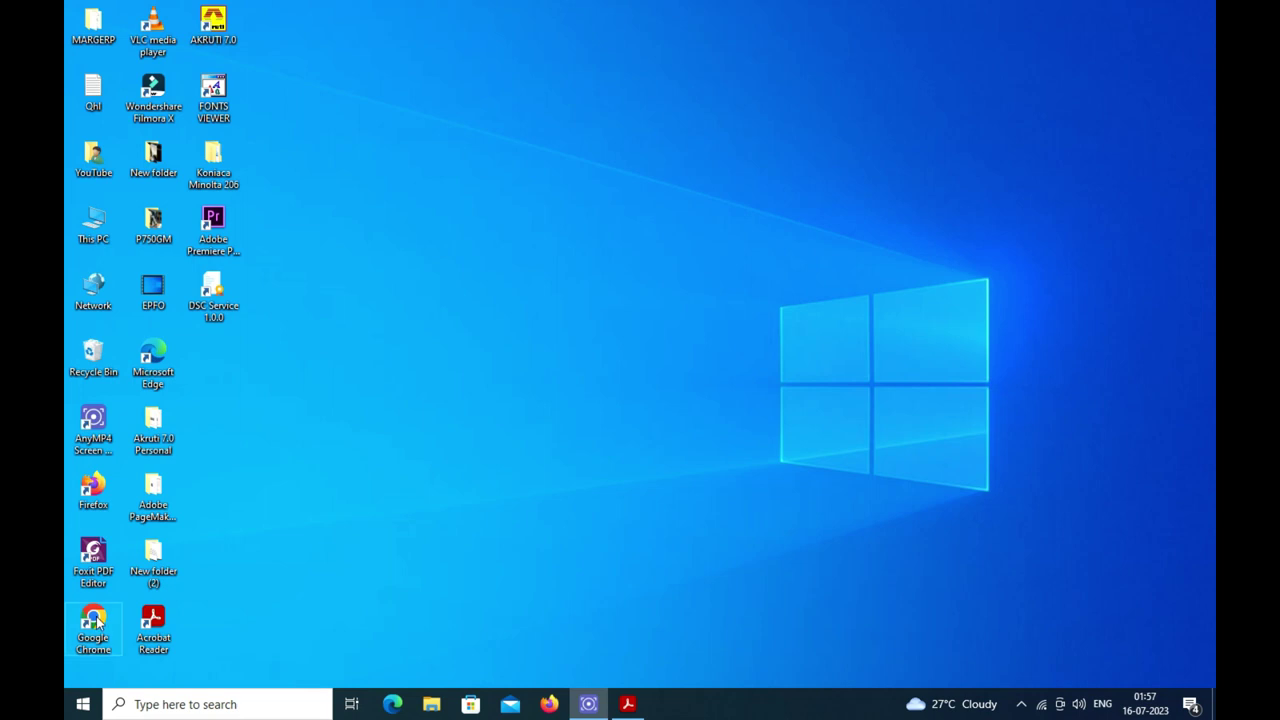
Step: Run autorun.exe from the inserted HyperPKI CD via the AutoPlay notification
left_click(94, 625)
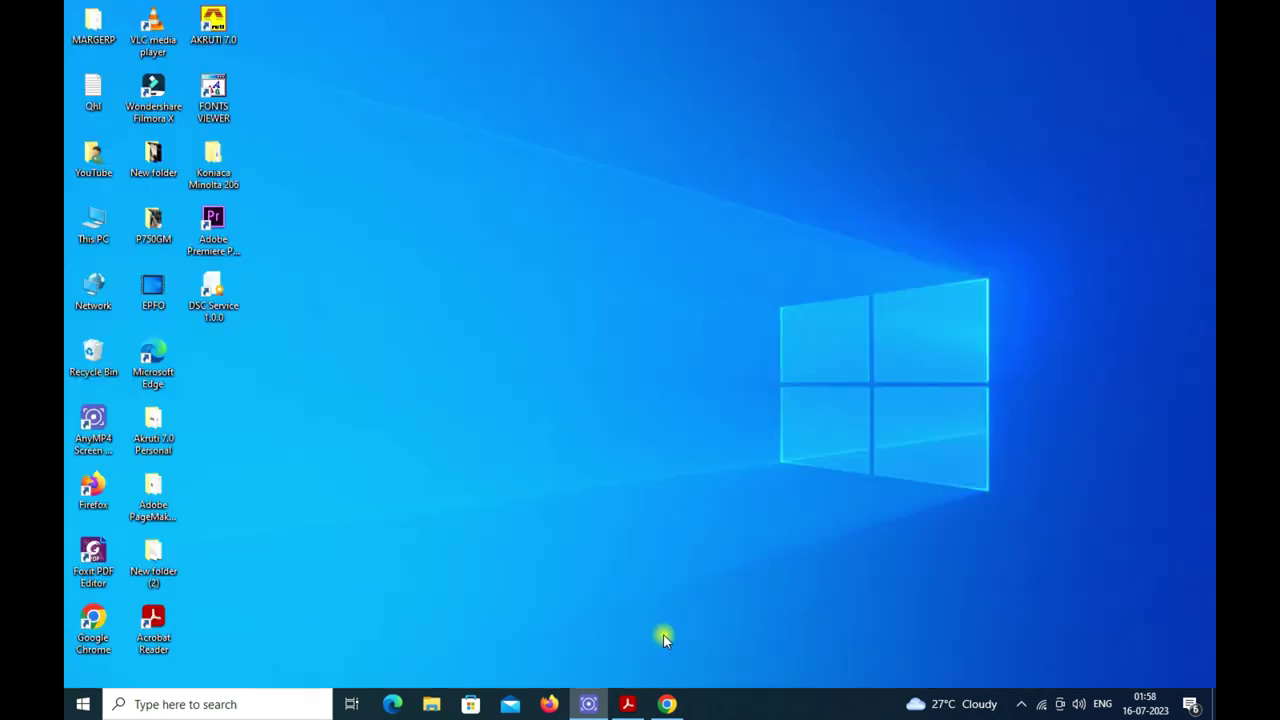
mouse_move(1044, 645)
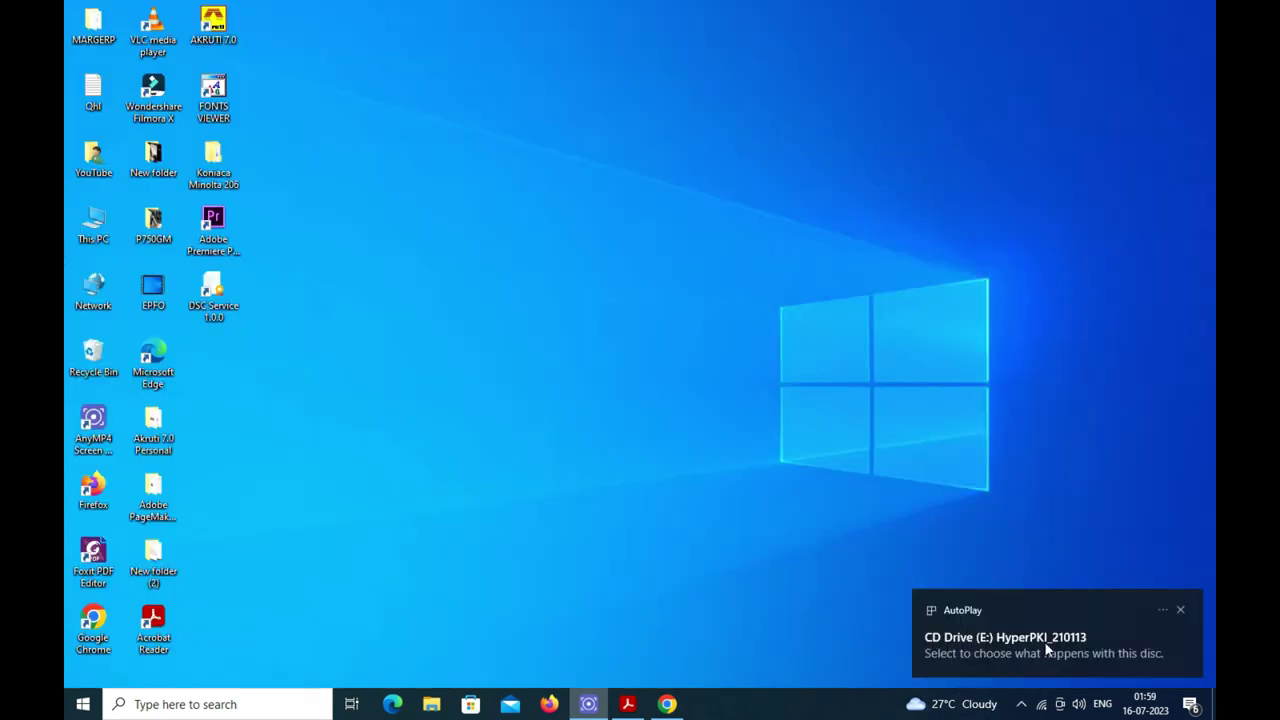
left_click(1040, 650)
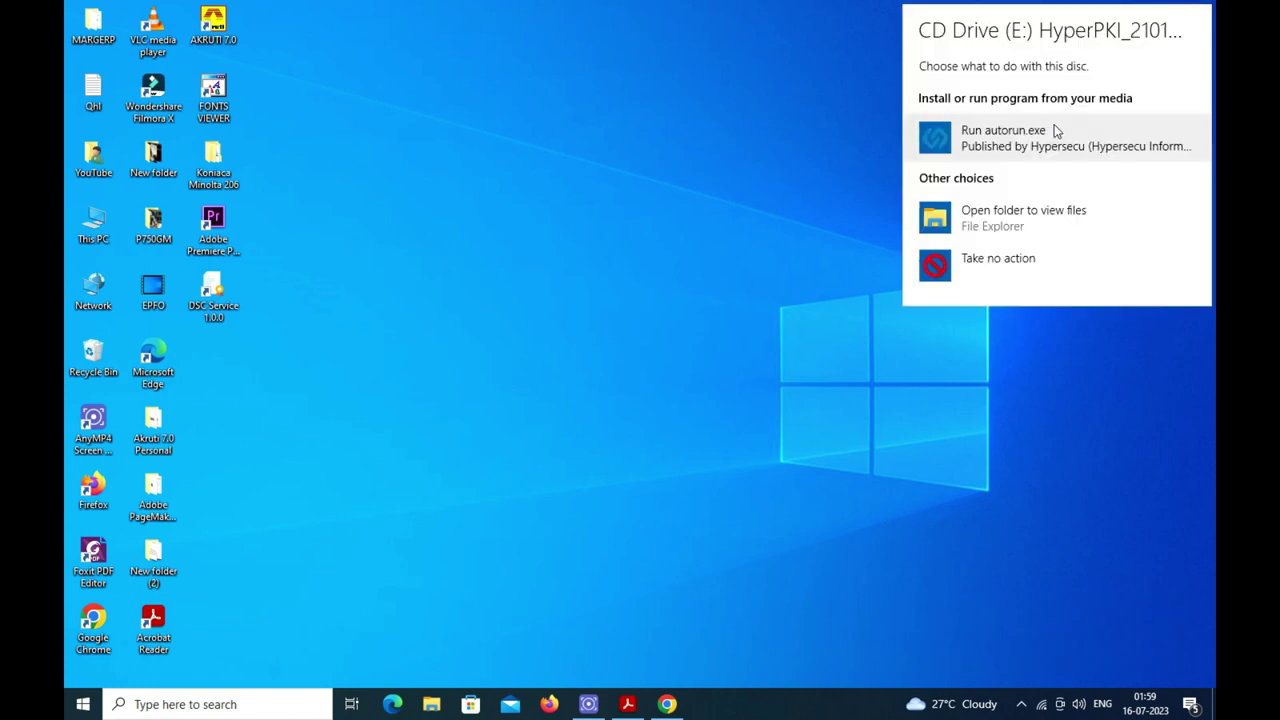
left_click(1004, 141)
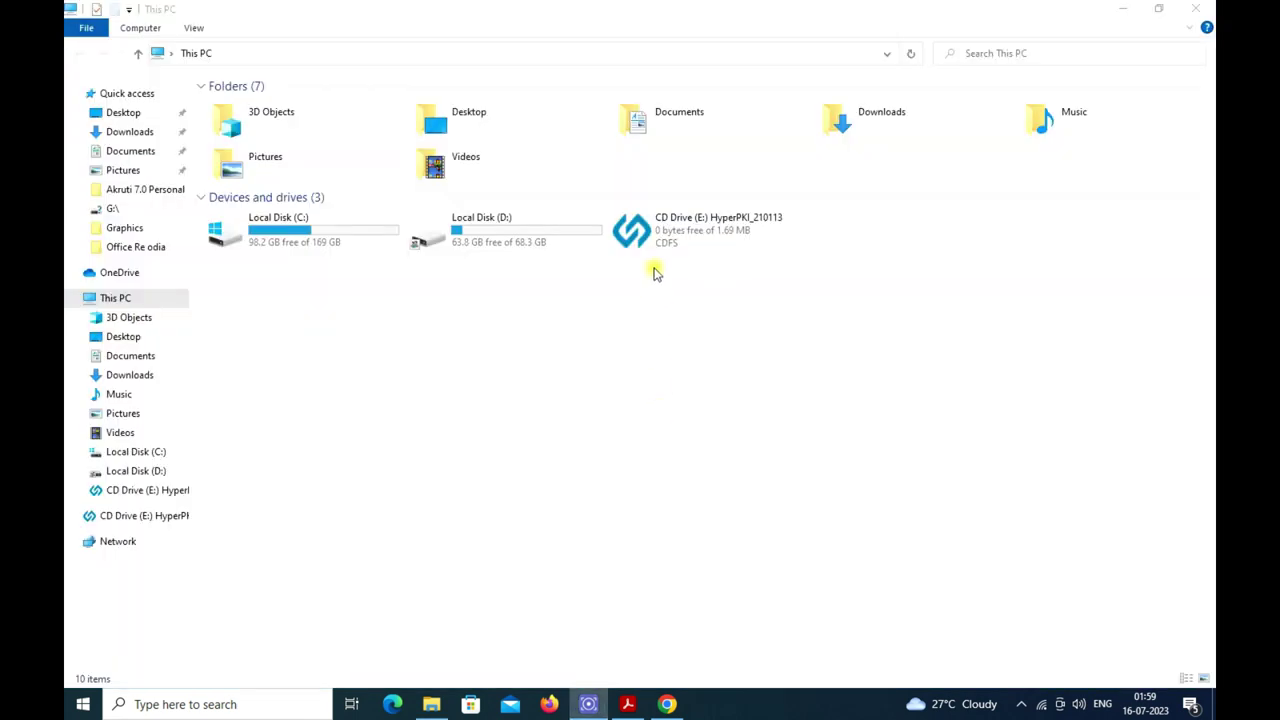
Step: Install or run the program from CD Drive (E:), then close This PC
left_click(648, 238)
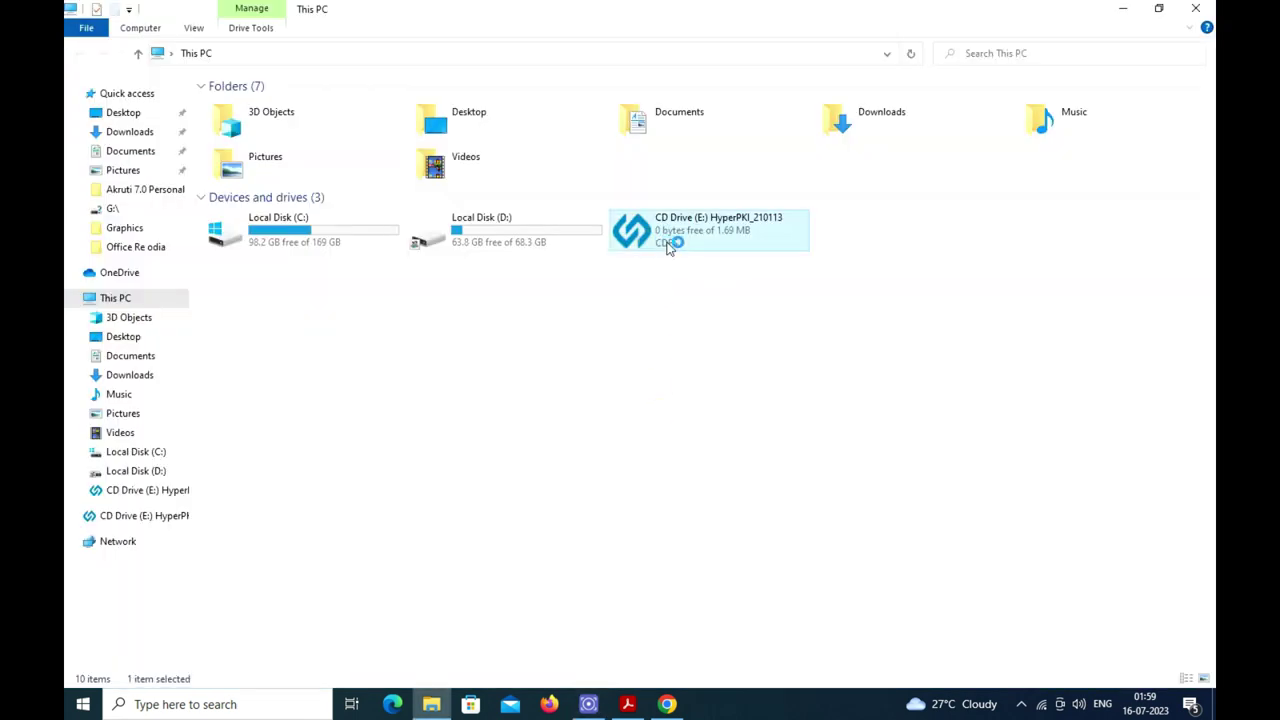
right_click(650, 240)
left_click(704, 250)
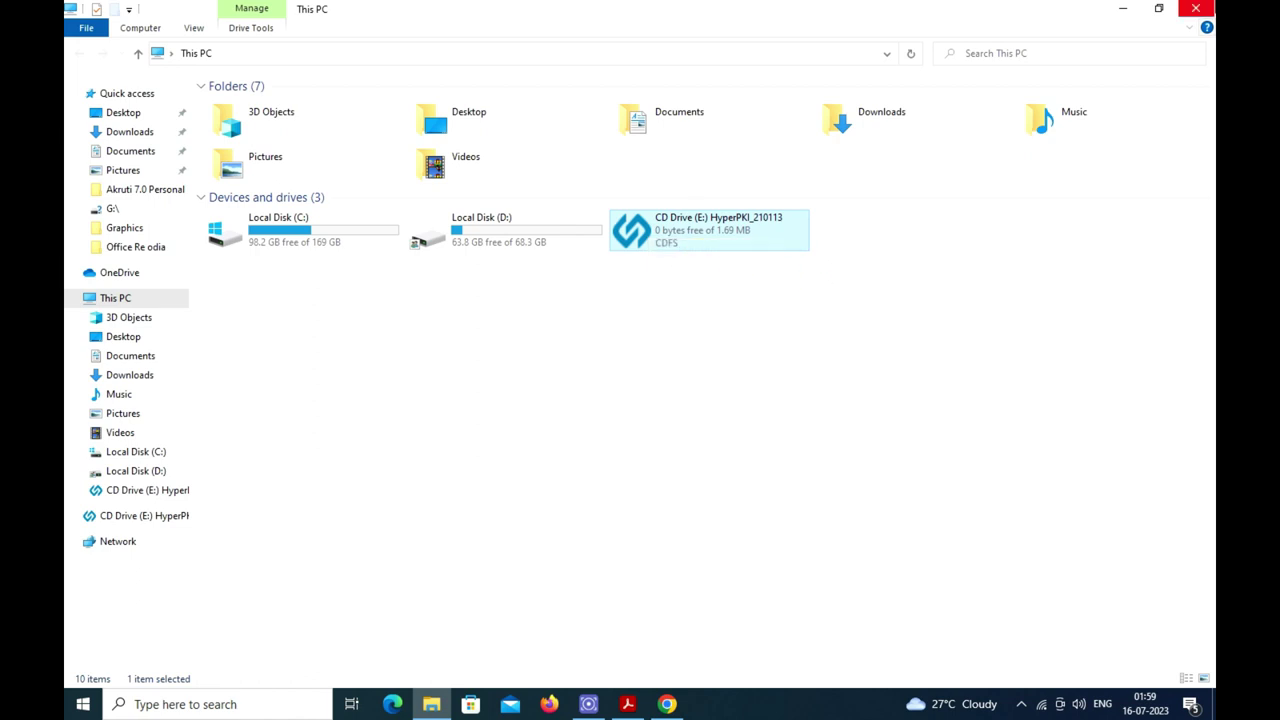
left_click(1196, 8)
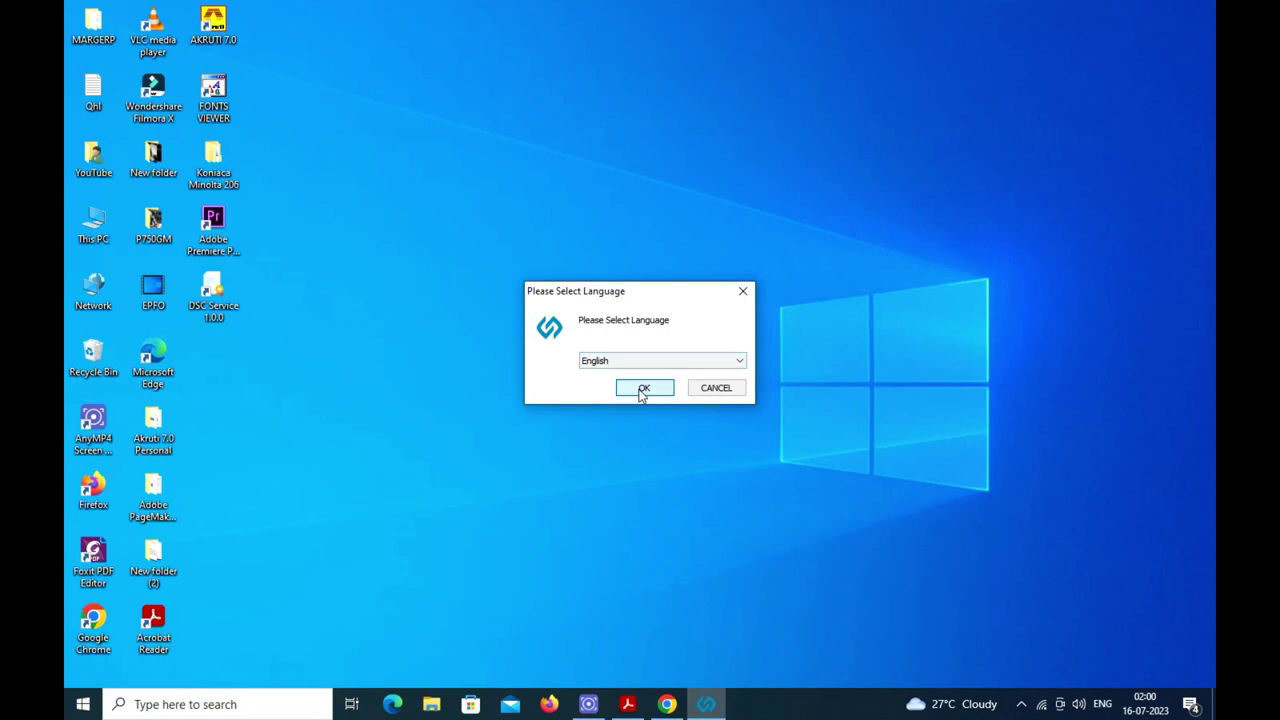
Step: Accept the language, keep the default folder and Private CSP, and complete ePass2003 installation
left_click(644, 389)
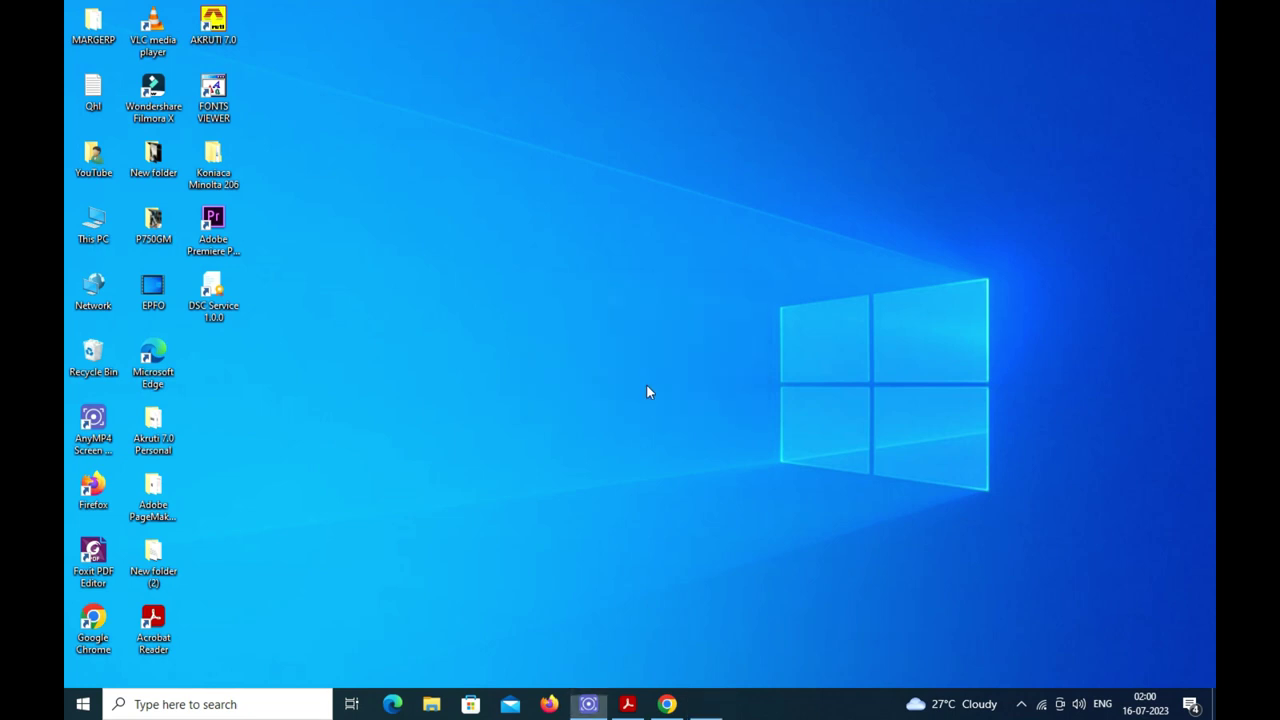
left_click(729, 480)
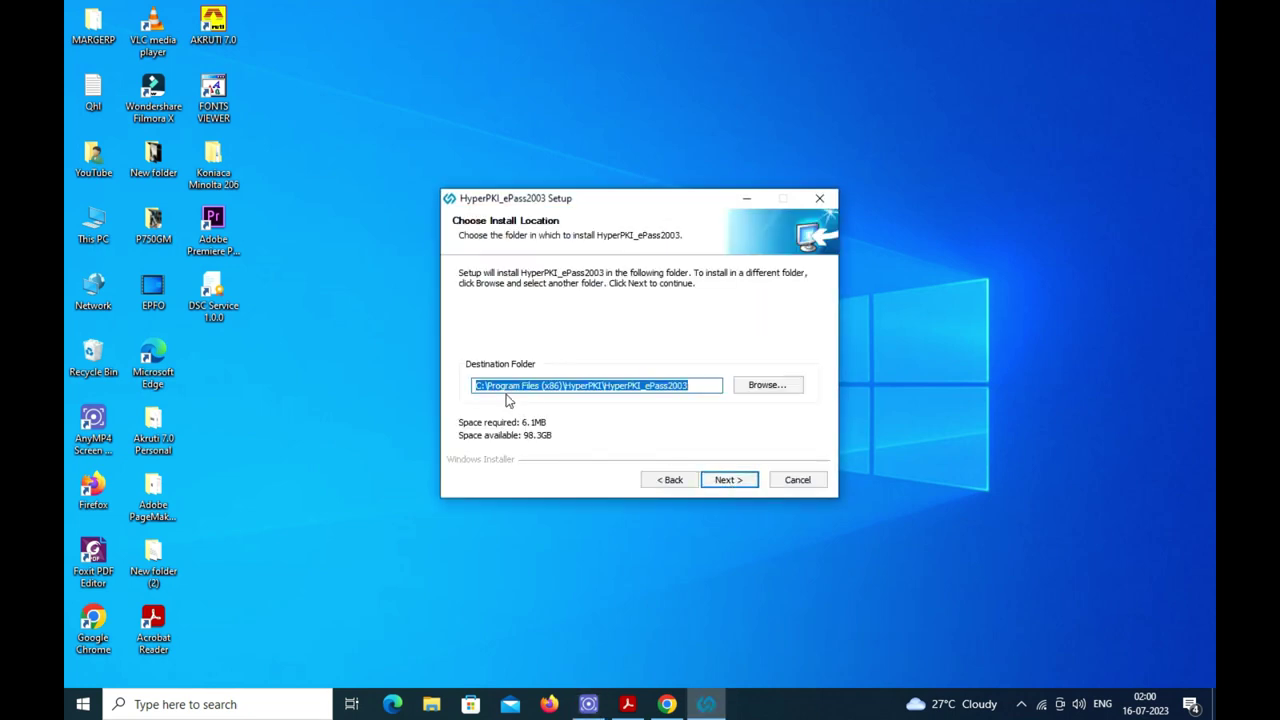
left_click(729, 482)
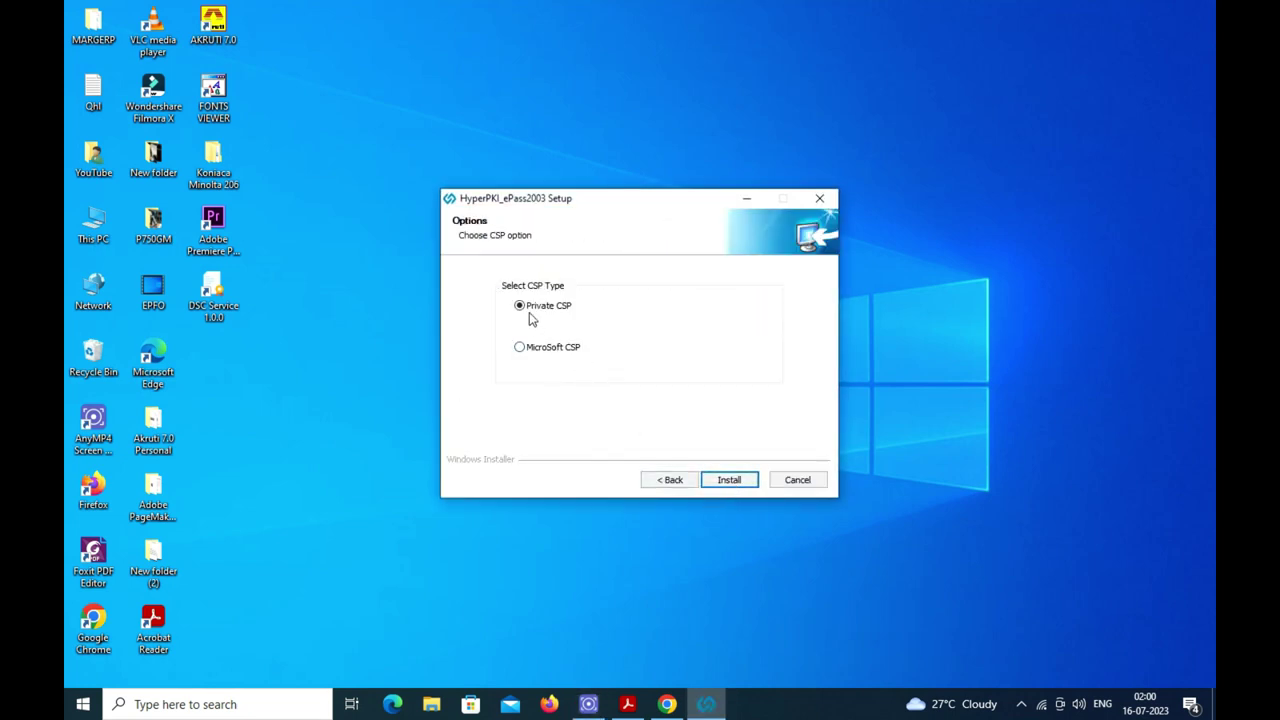
left_click(731, 481)
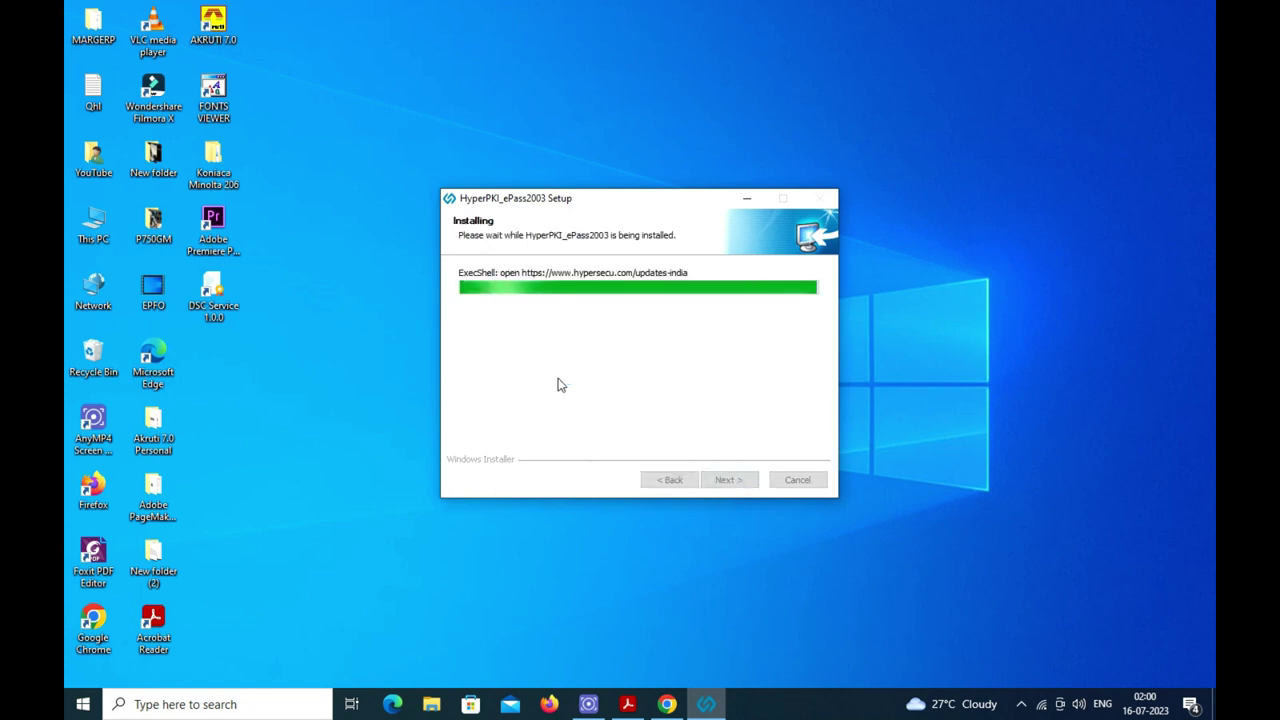
left_click(735, 480)
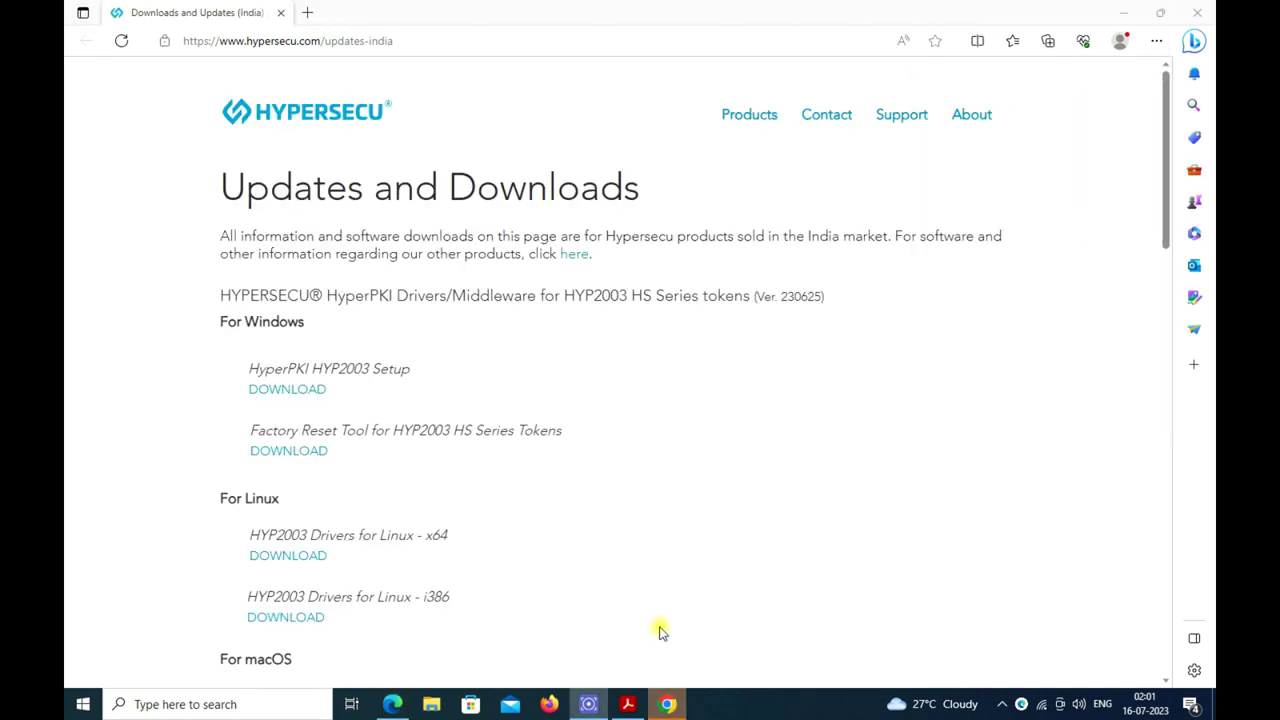
Step: Download HYP2003-Setup.zip, delete VPlugin (1).exe from Downloads, and open the zip
left_click(296, 389)
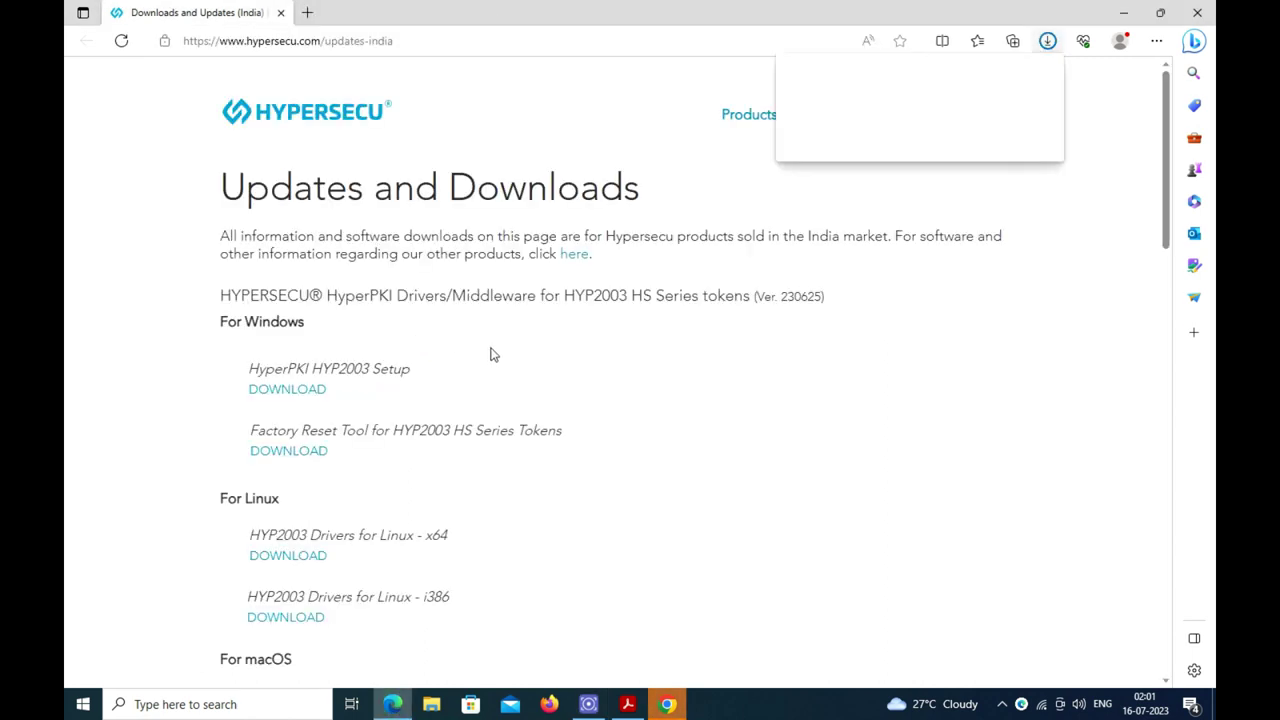
mouse_move(880, 108)
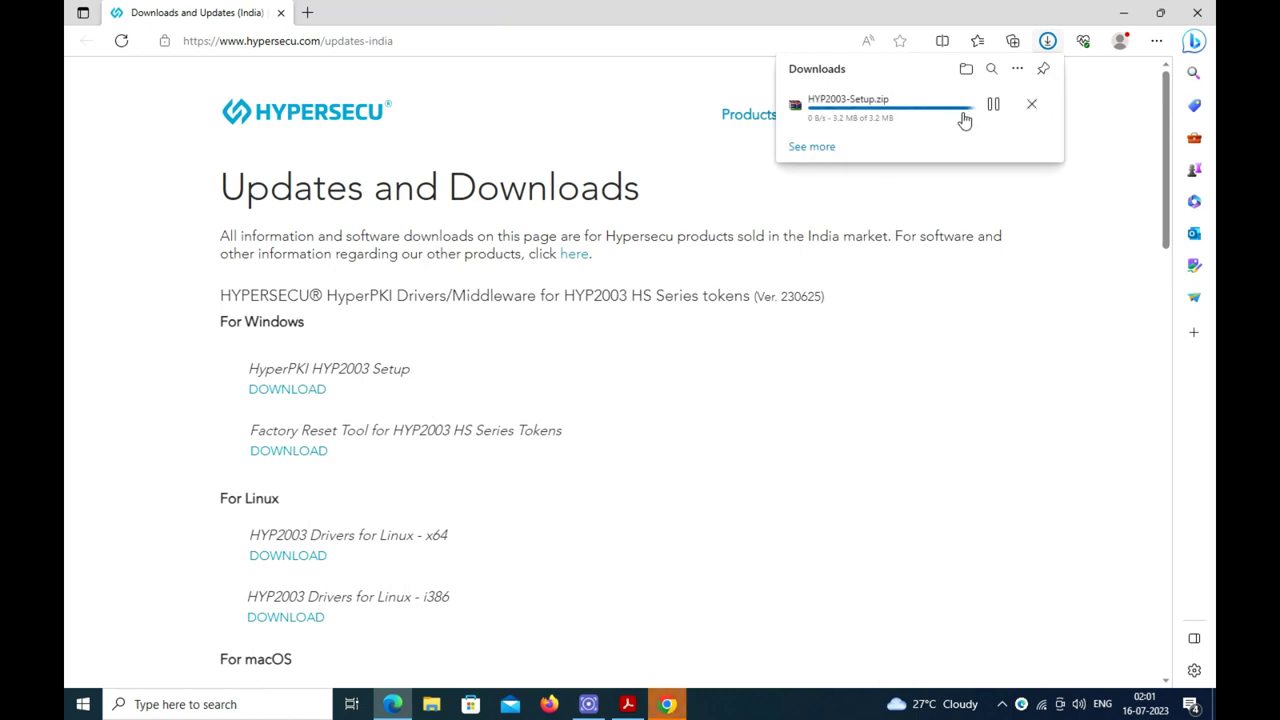
left_click(808, 147)
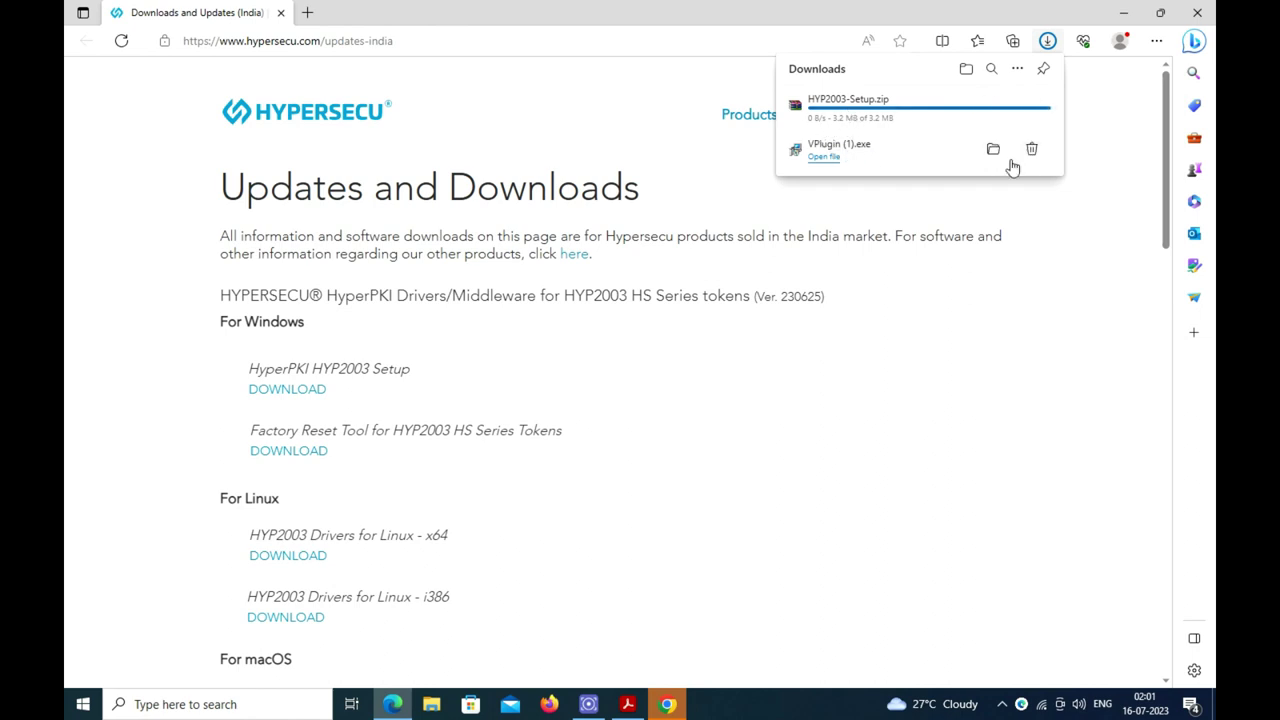
left_click(1030, 150)
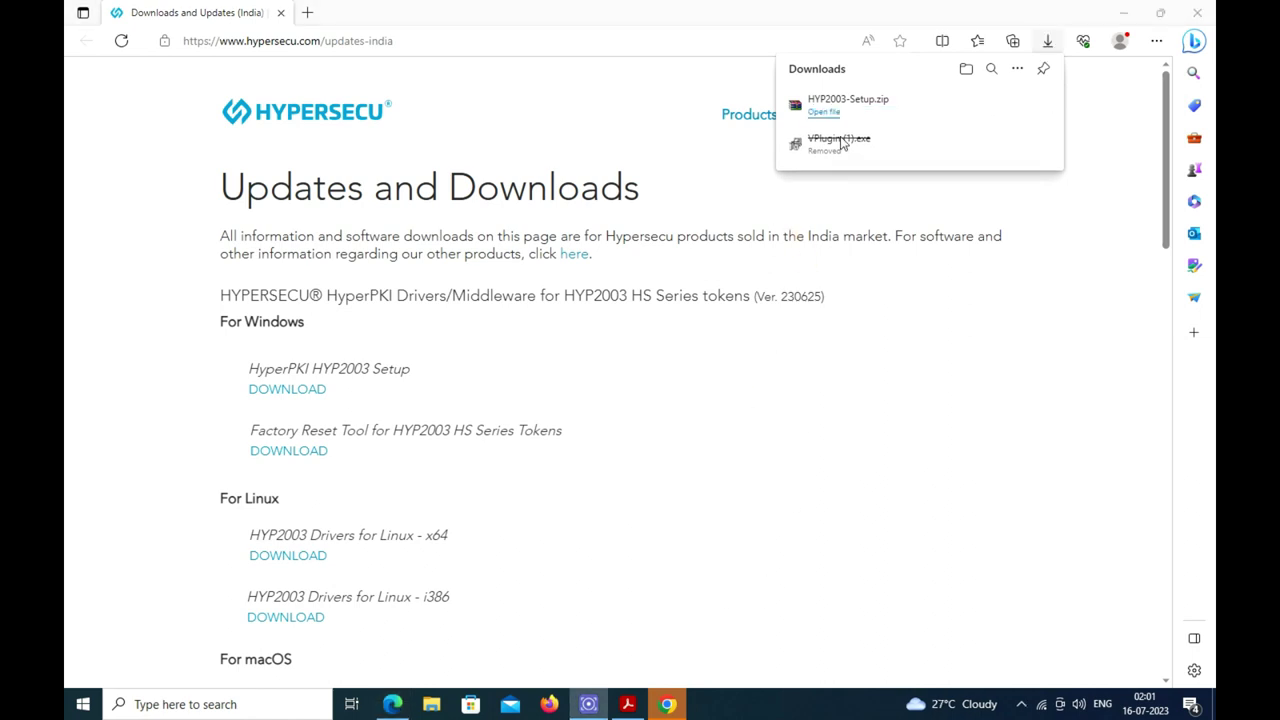
left_click(824, 112)
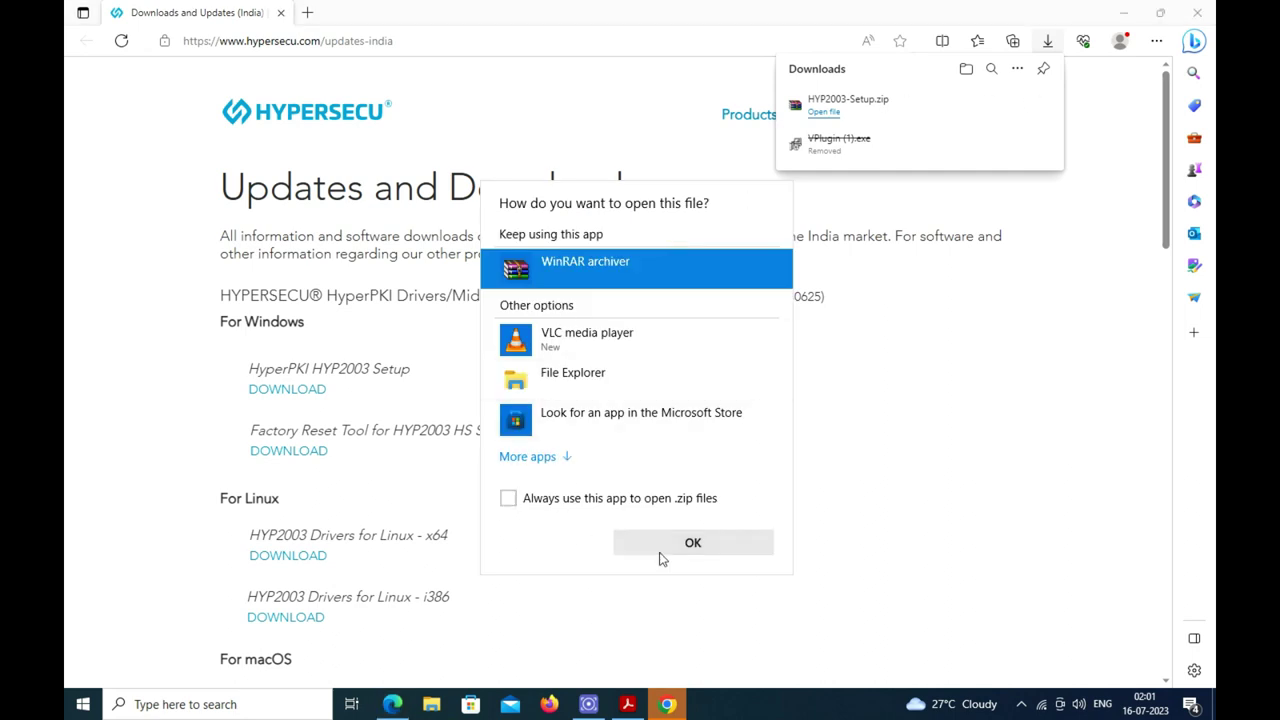
Step: Open HYP2003-Setup.zip in WinRAR, launch the HyperPKI_HYP2003 application, and close WinRAR
left_click(675, 549)
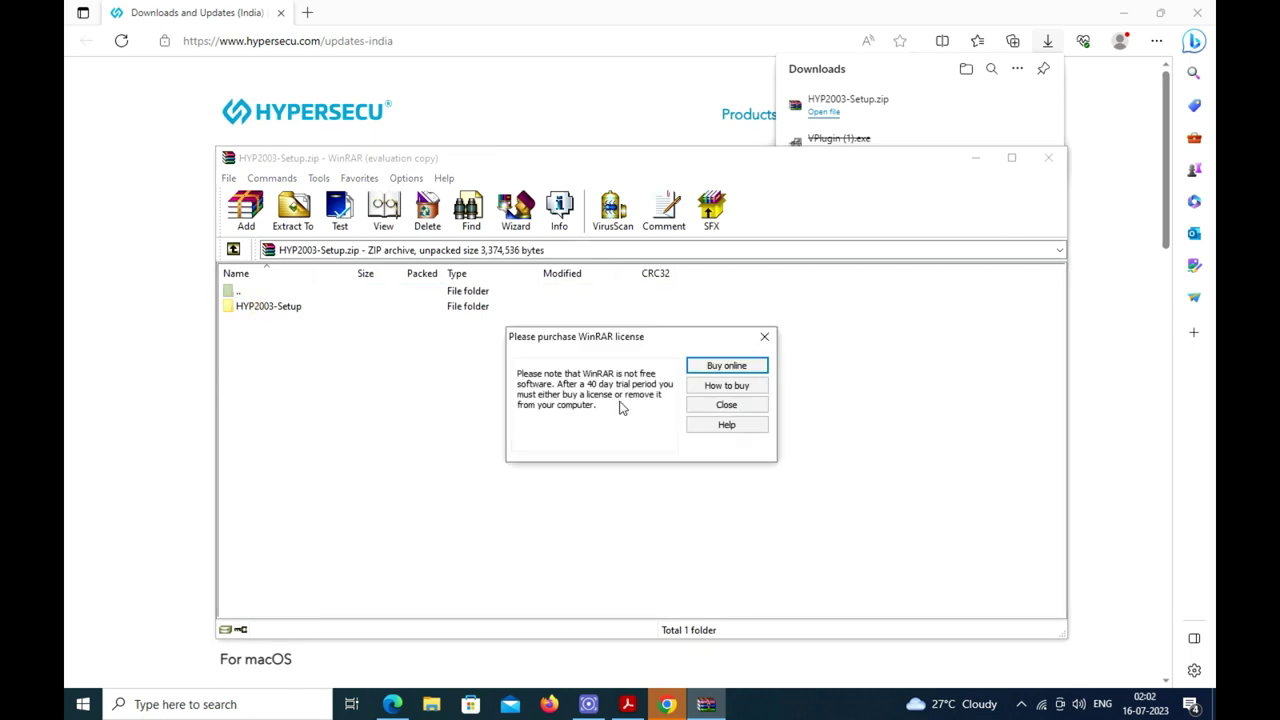
left_click(721, 405)
double_click(260, 310)
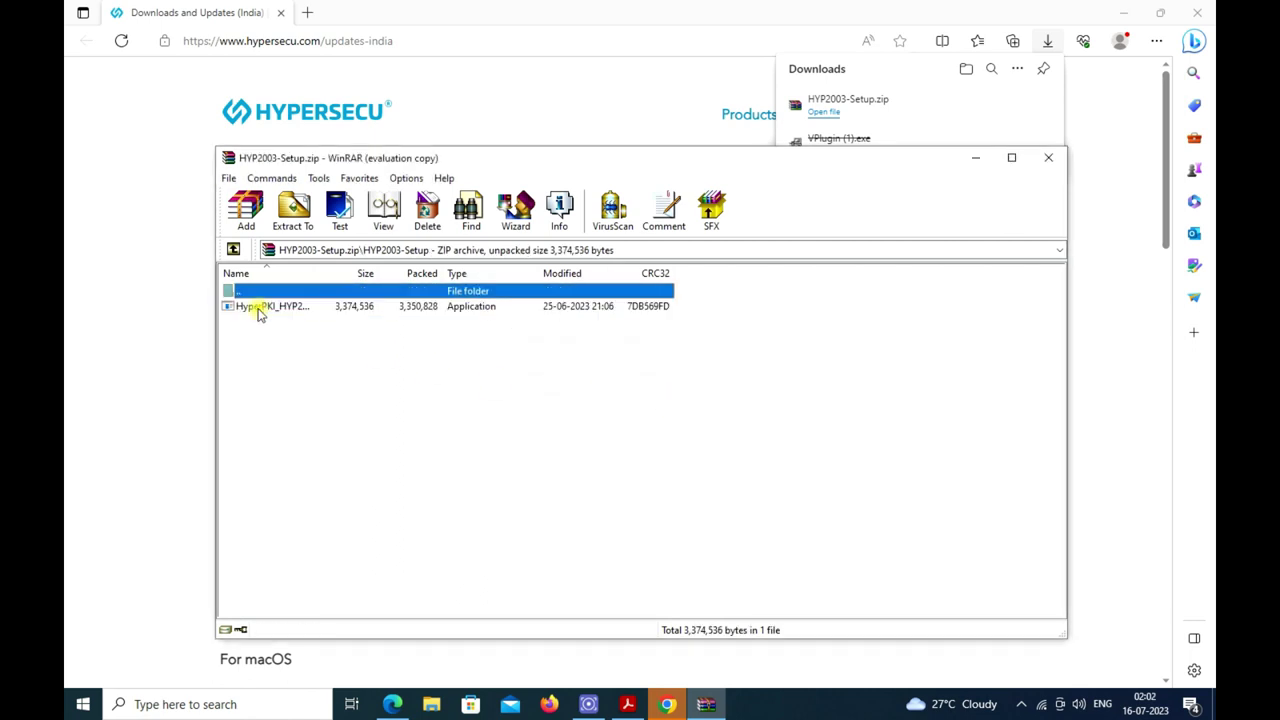
left_click(276, 314)
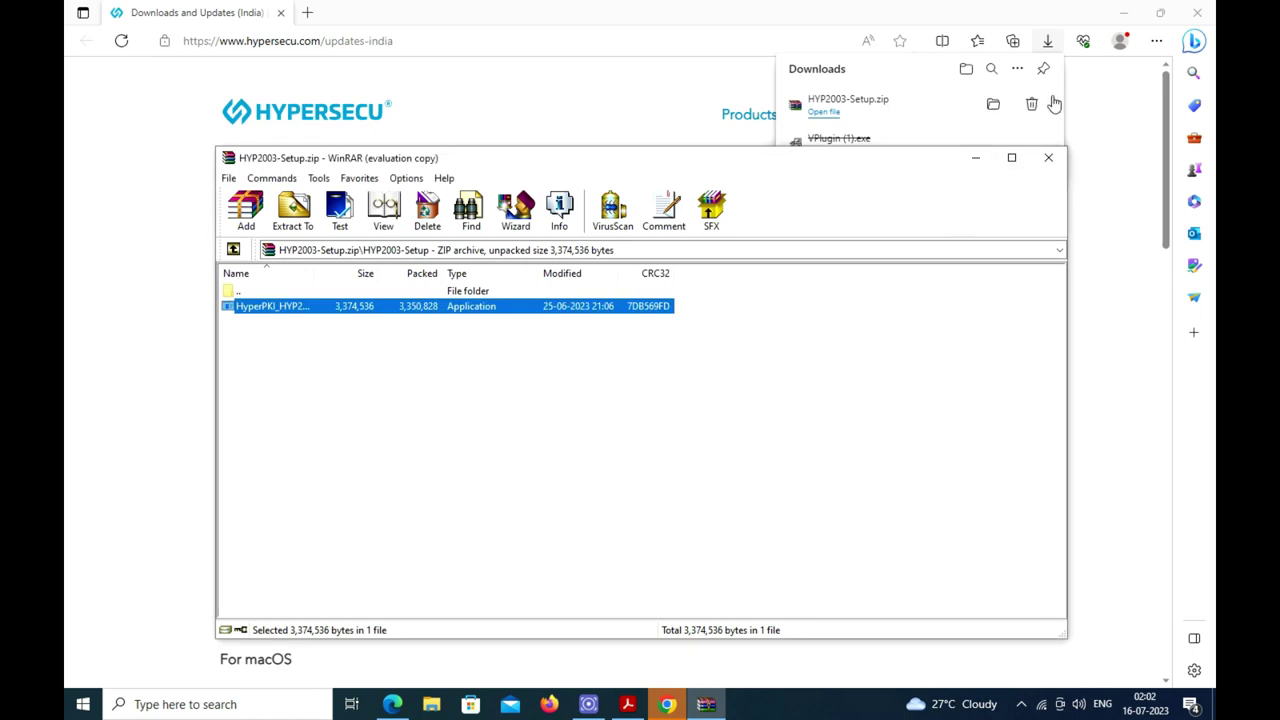
left_click(1048, 157)
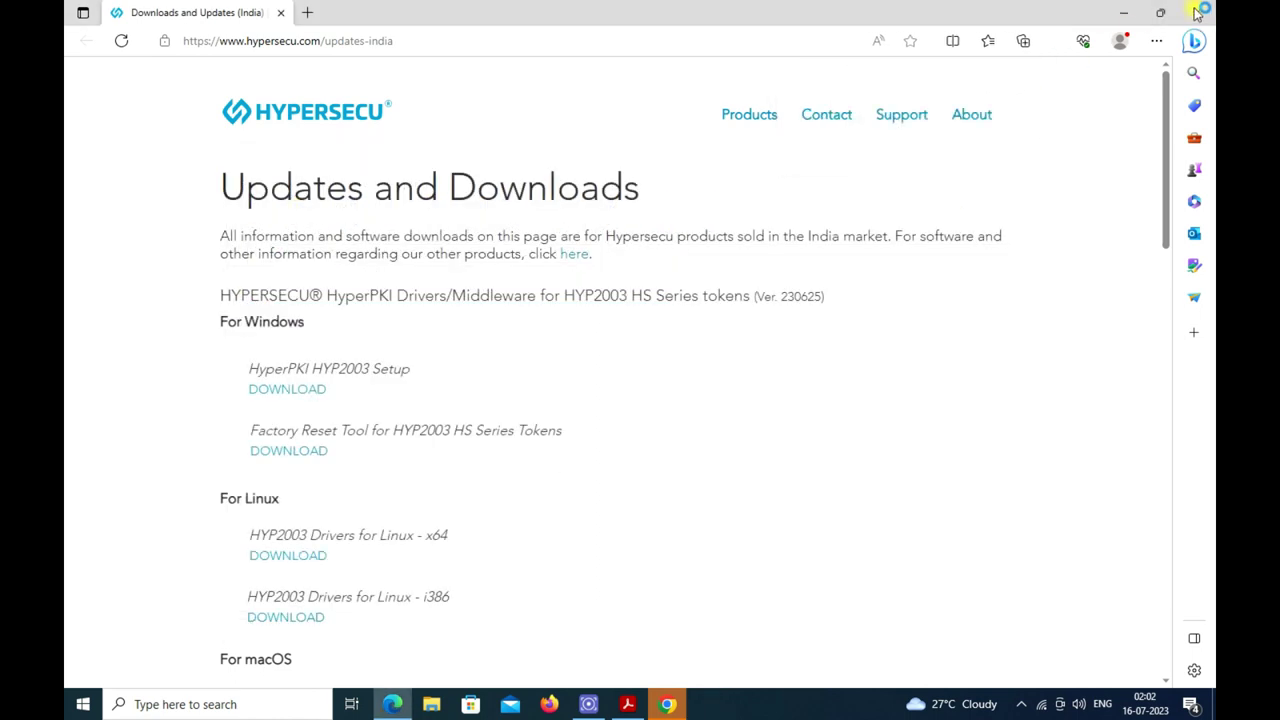
left_click(1170, 10)
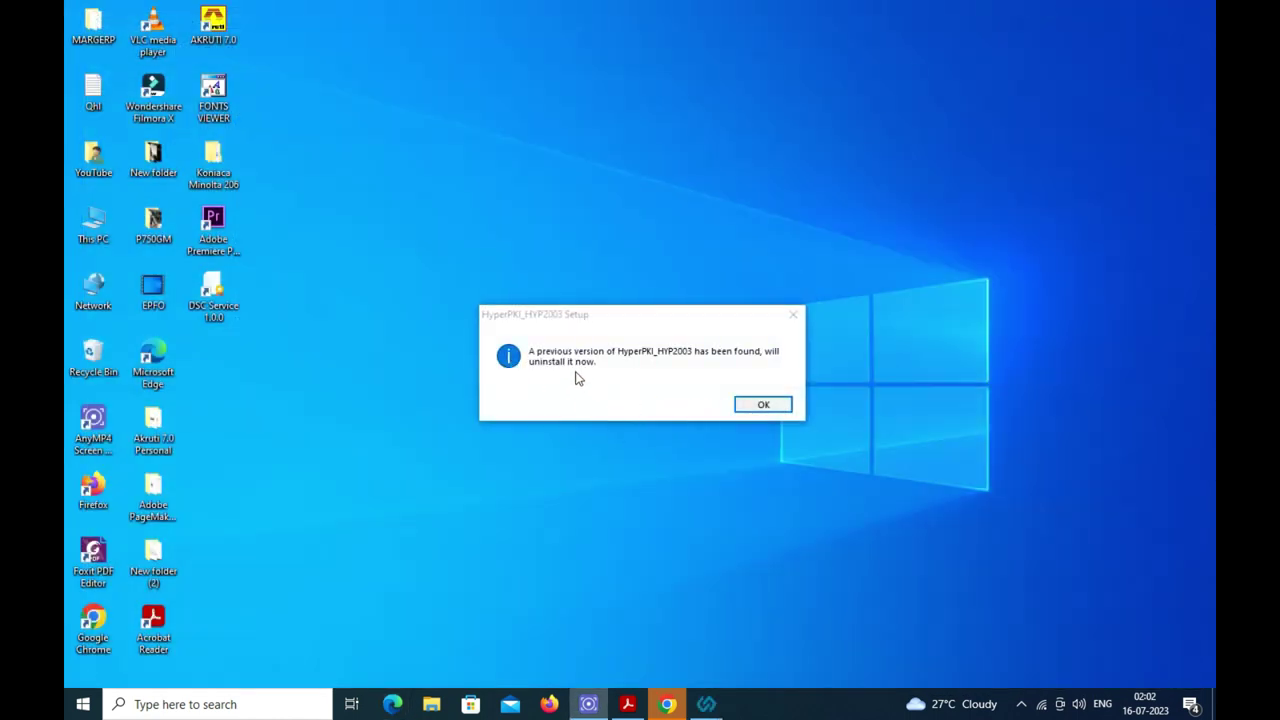
Step: Confirm removal of the previous HYP2003 version and close the stray web search bar
left_click(763, 404)
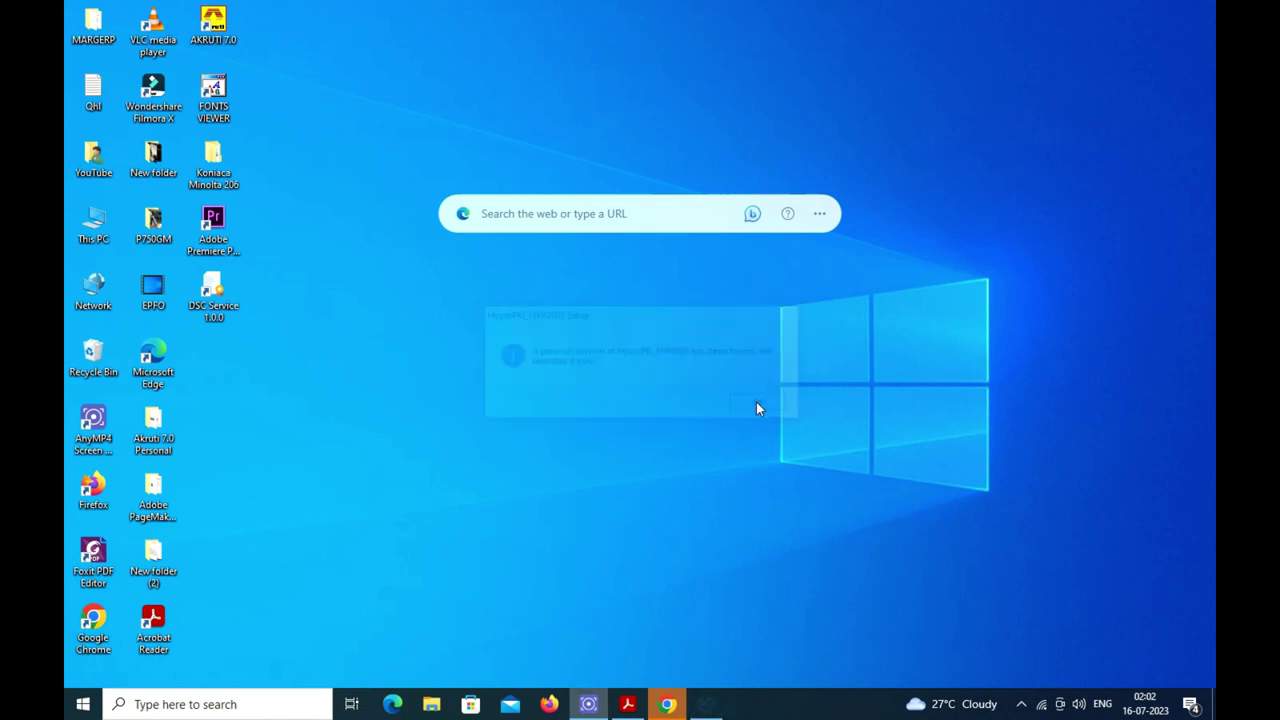
left_click(819, 216)
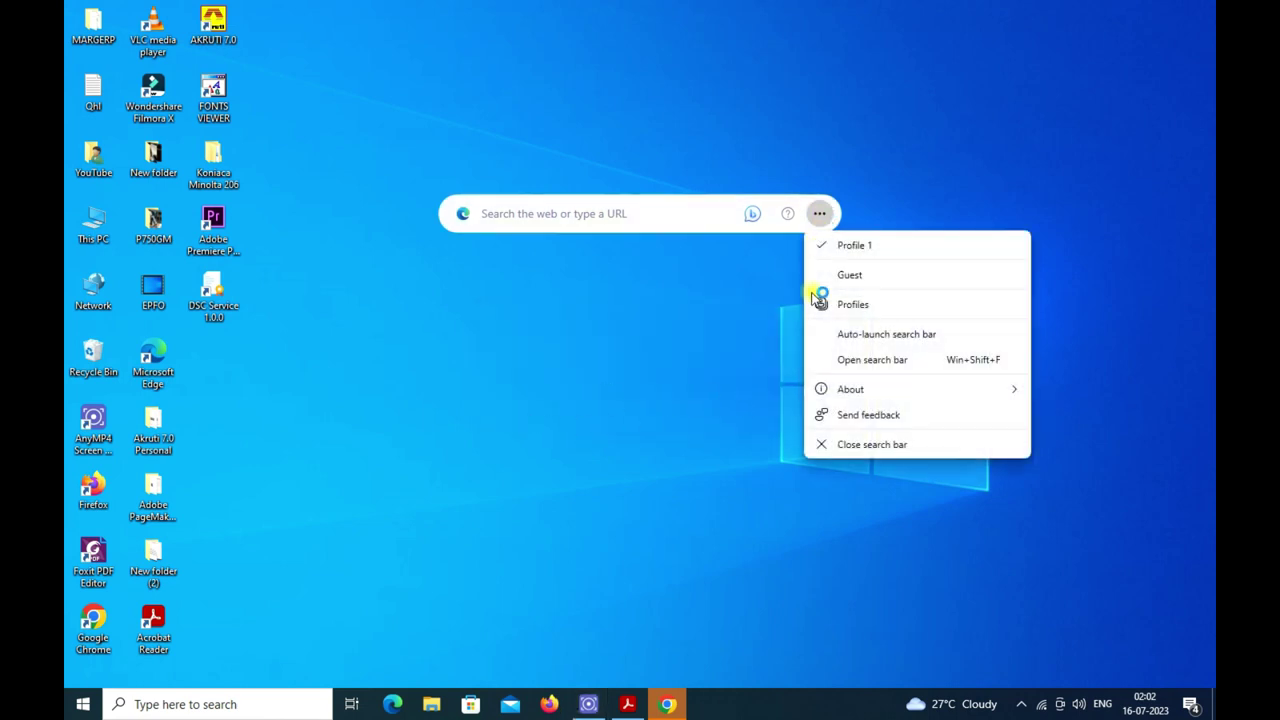
left_click(866, 444)
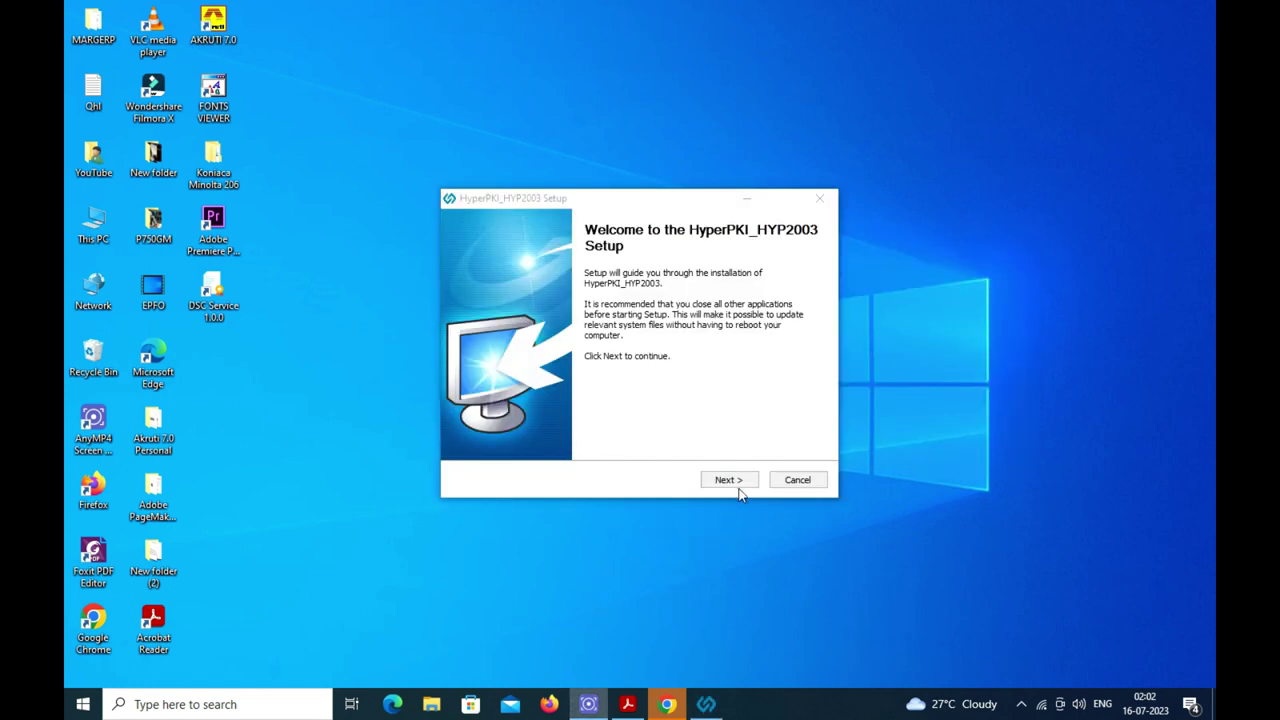
Step: Install HyperPKI_HYP2003 to the default folder with Private CSP and finish setup
left_click(734, 482)
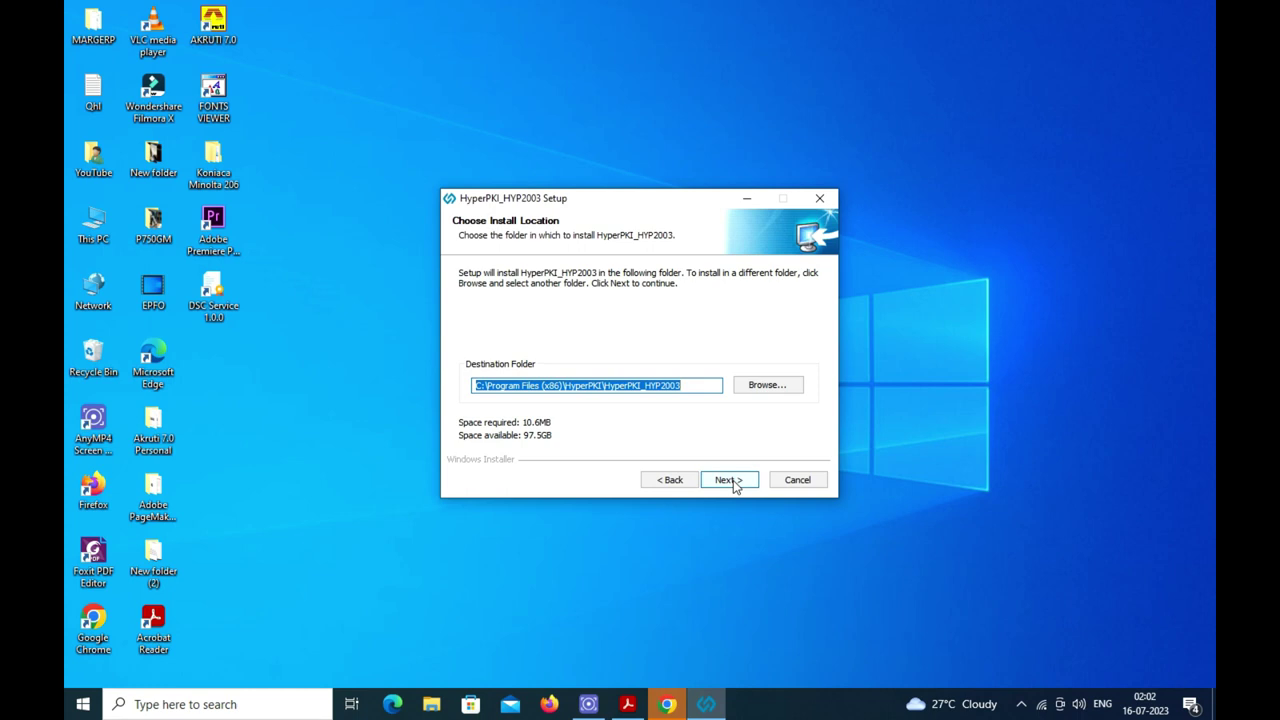
left_click(736, 484)
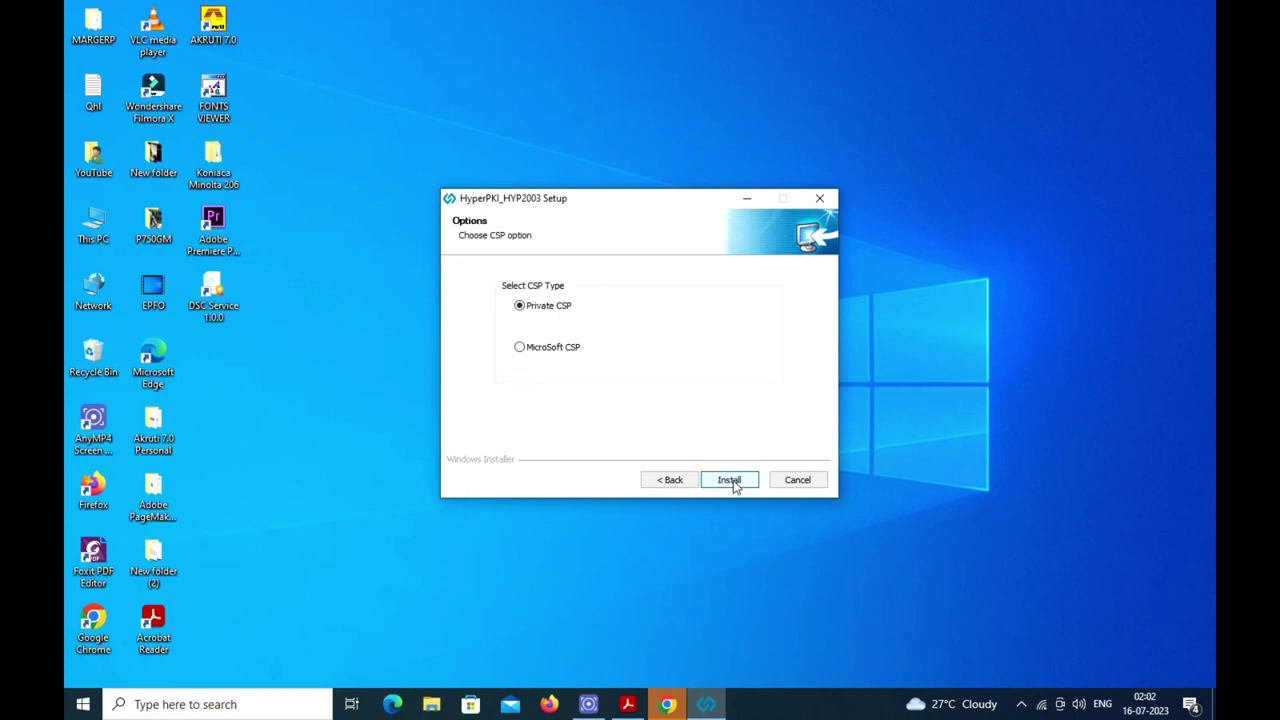
left_click(742, 486)
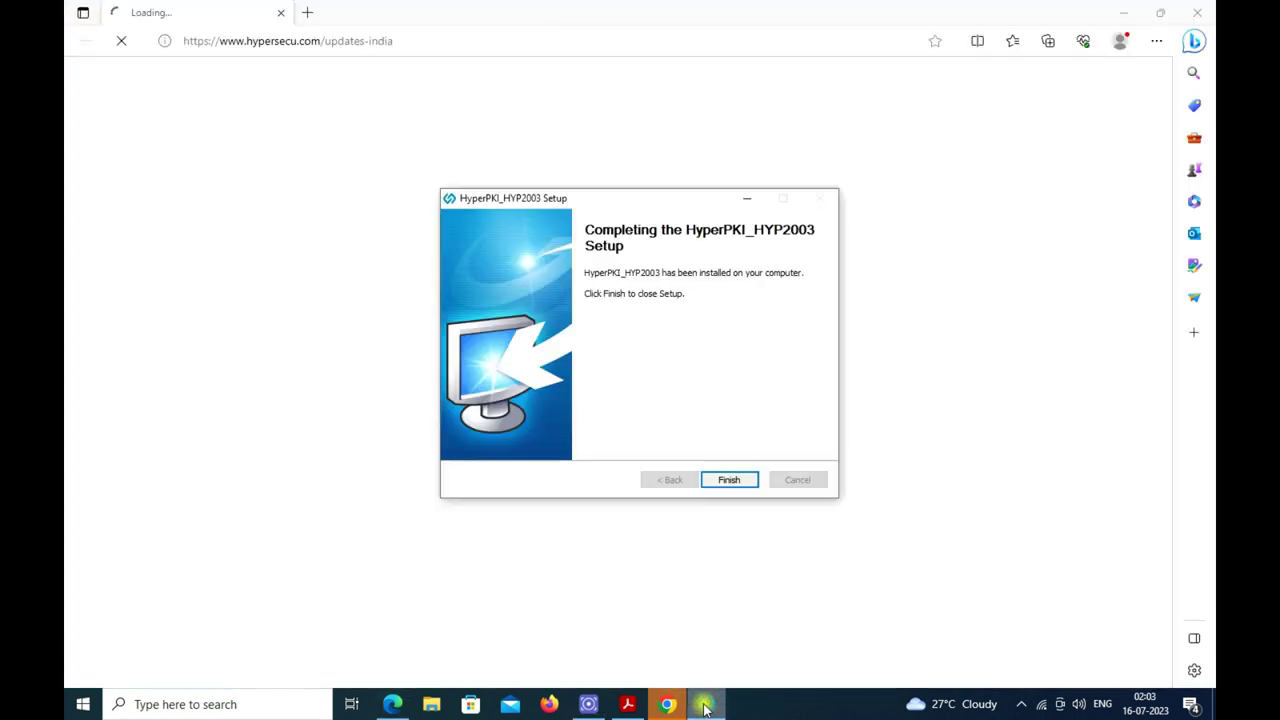
left_click(730, 480)
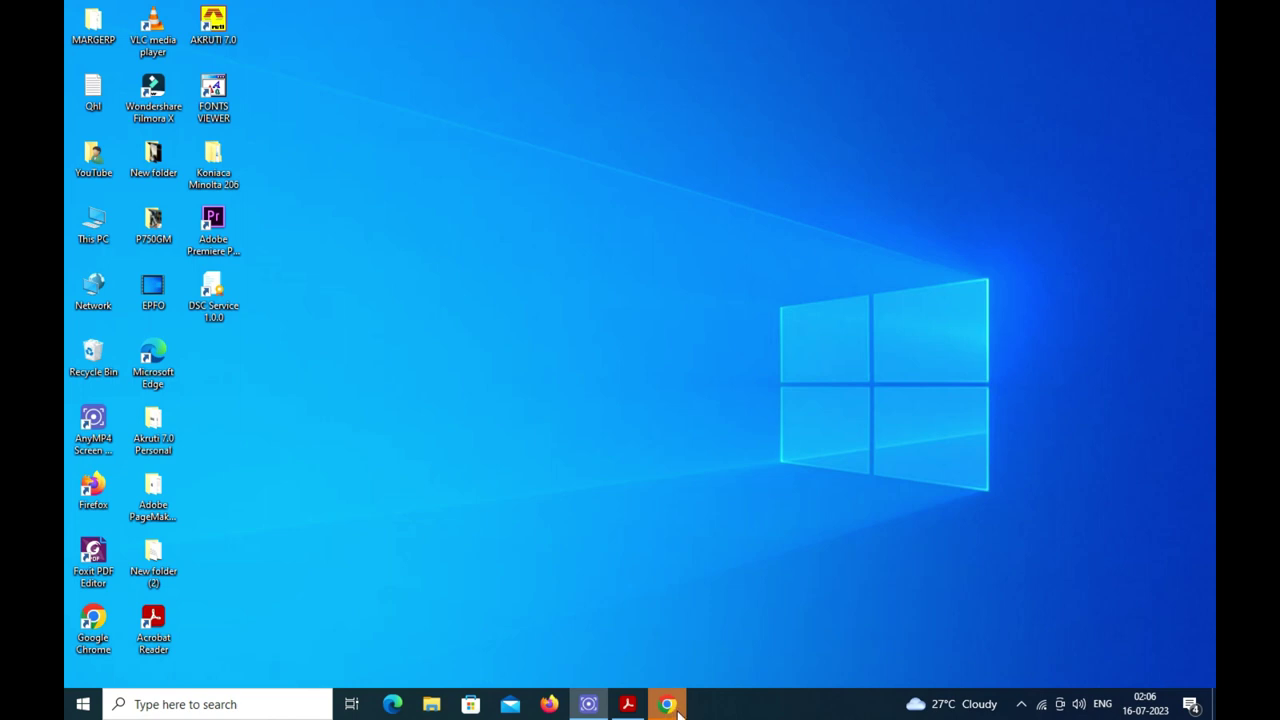
Step: Search Google for 'epfo portal' and open the EPFO website
left_click(676, 712)
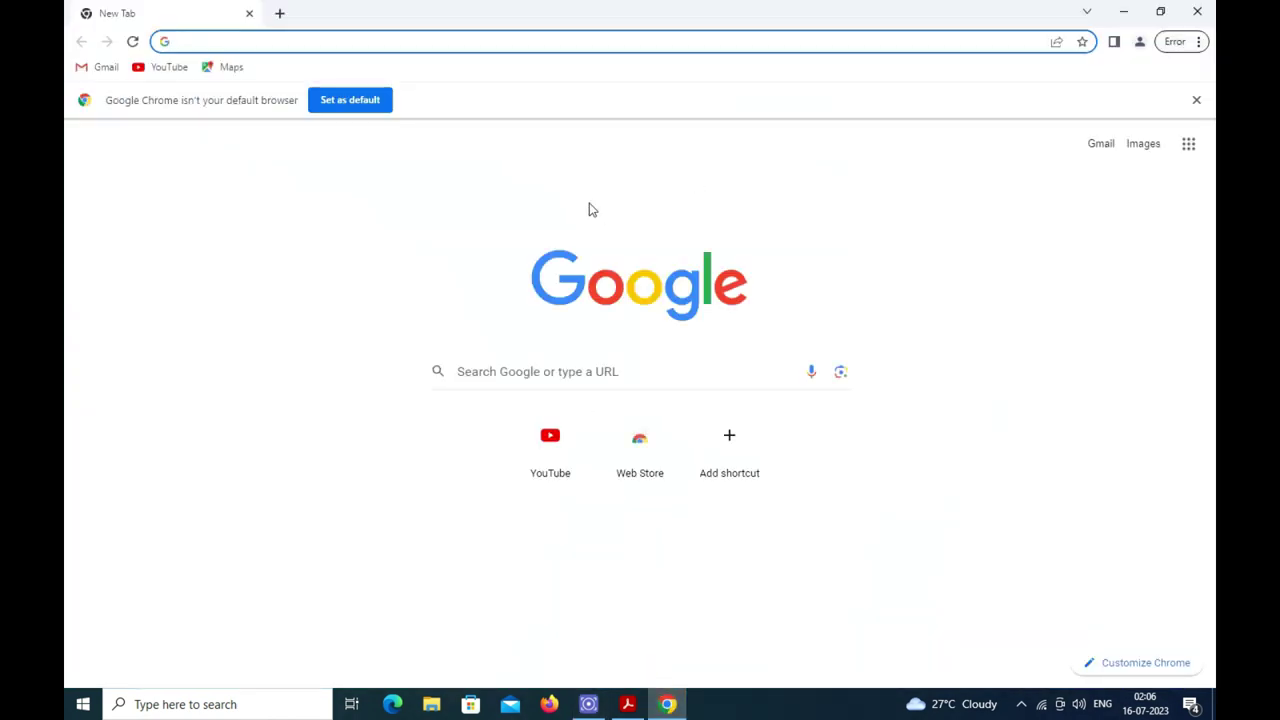
left_click(519, 376)
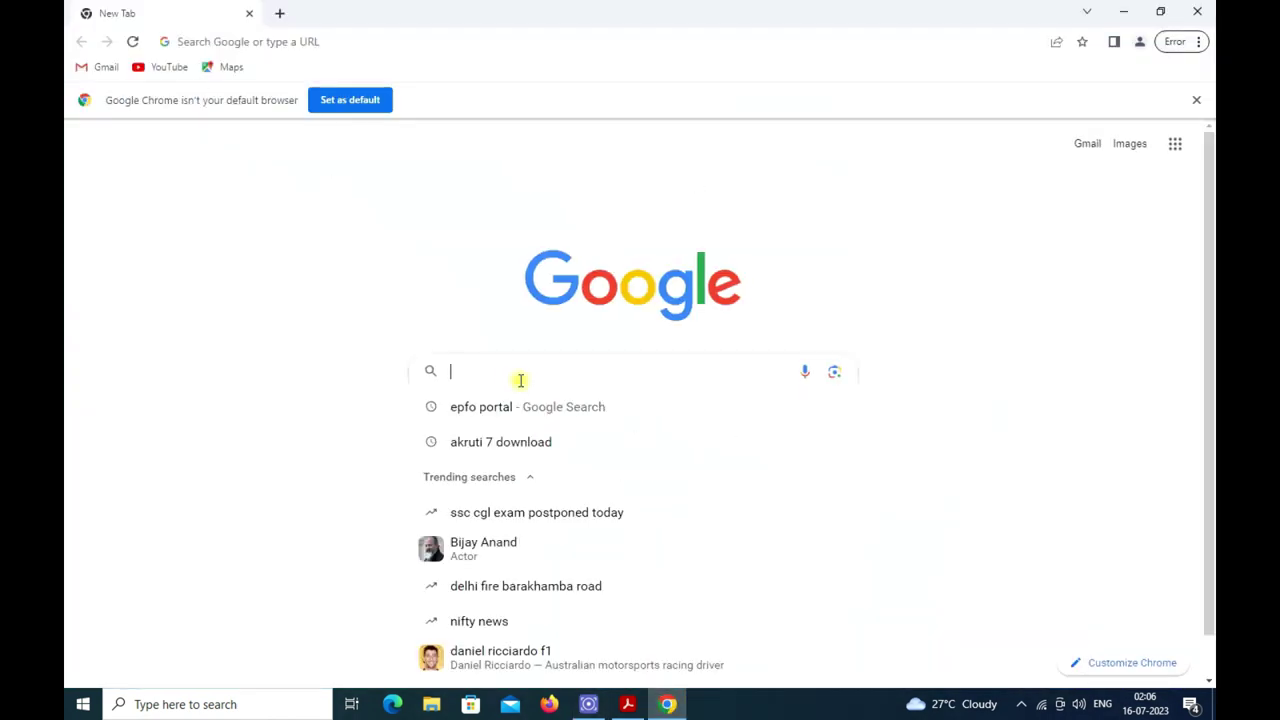
left_click(507, 410)
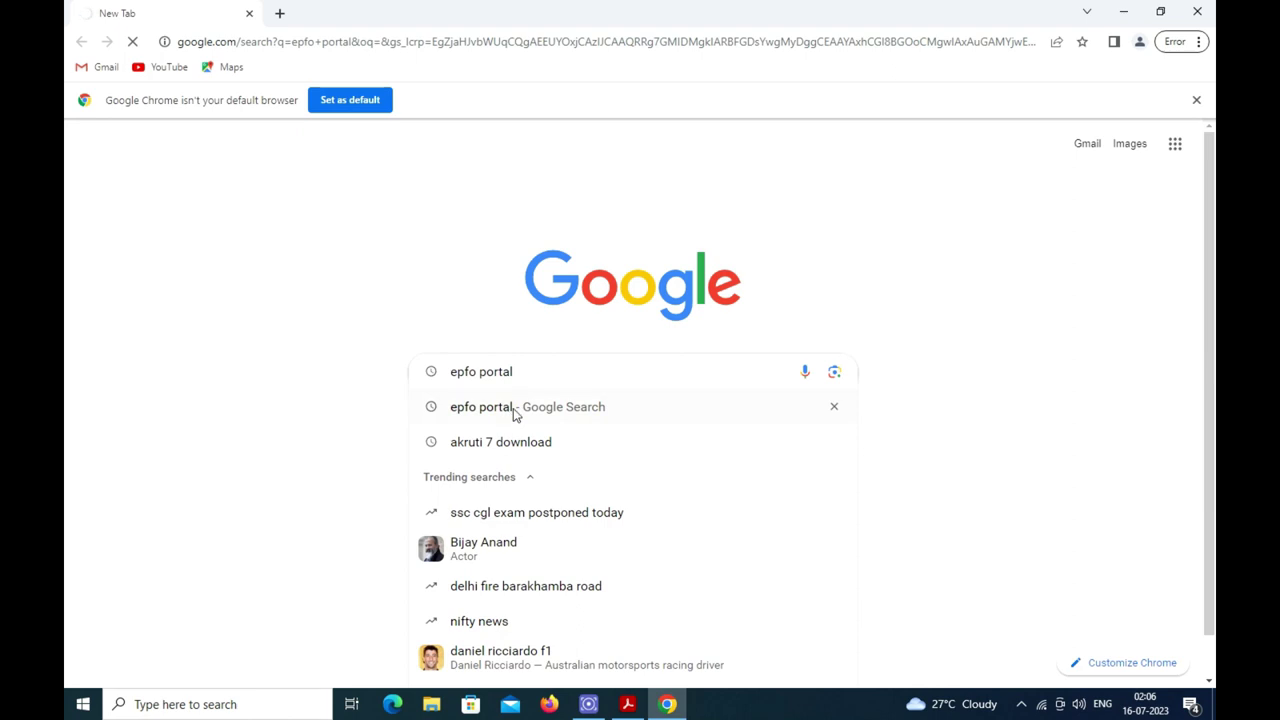
left_click(500, 413)
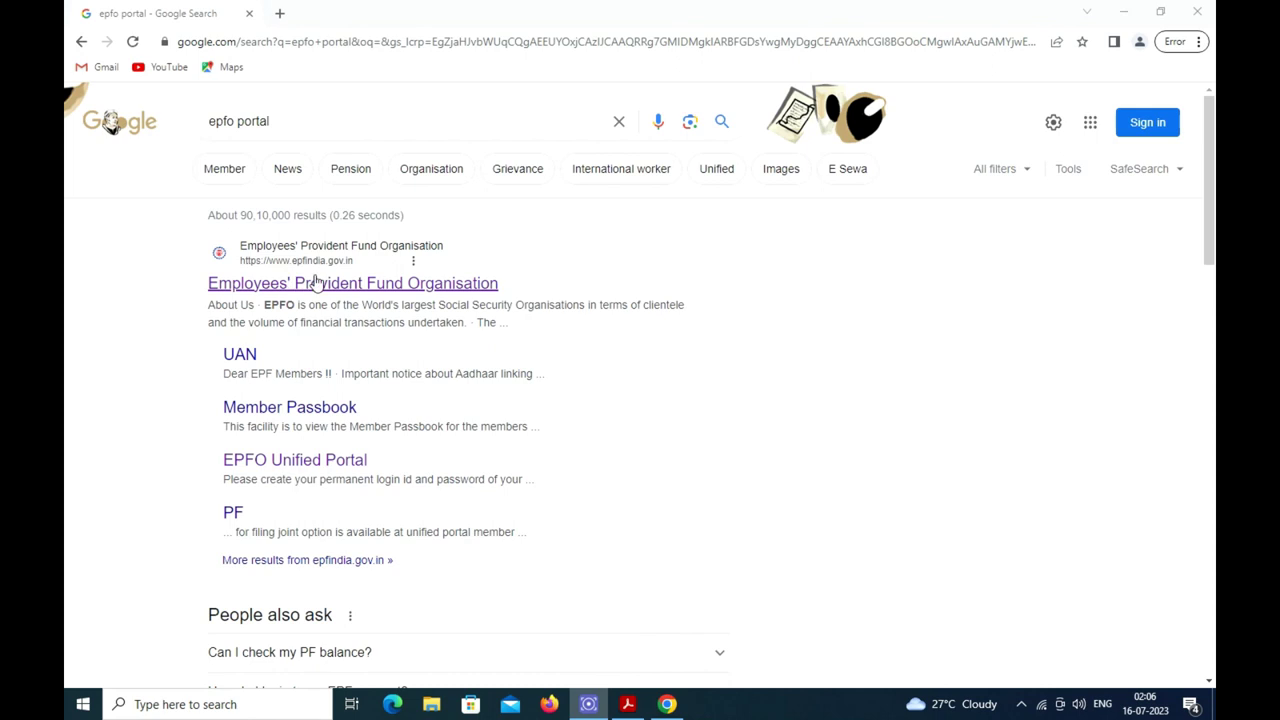
left_click(338, 285)
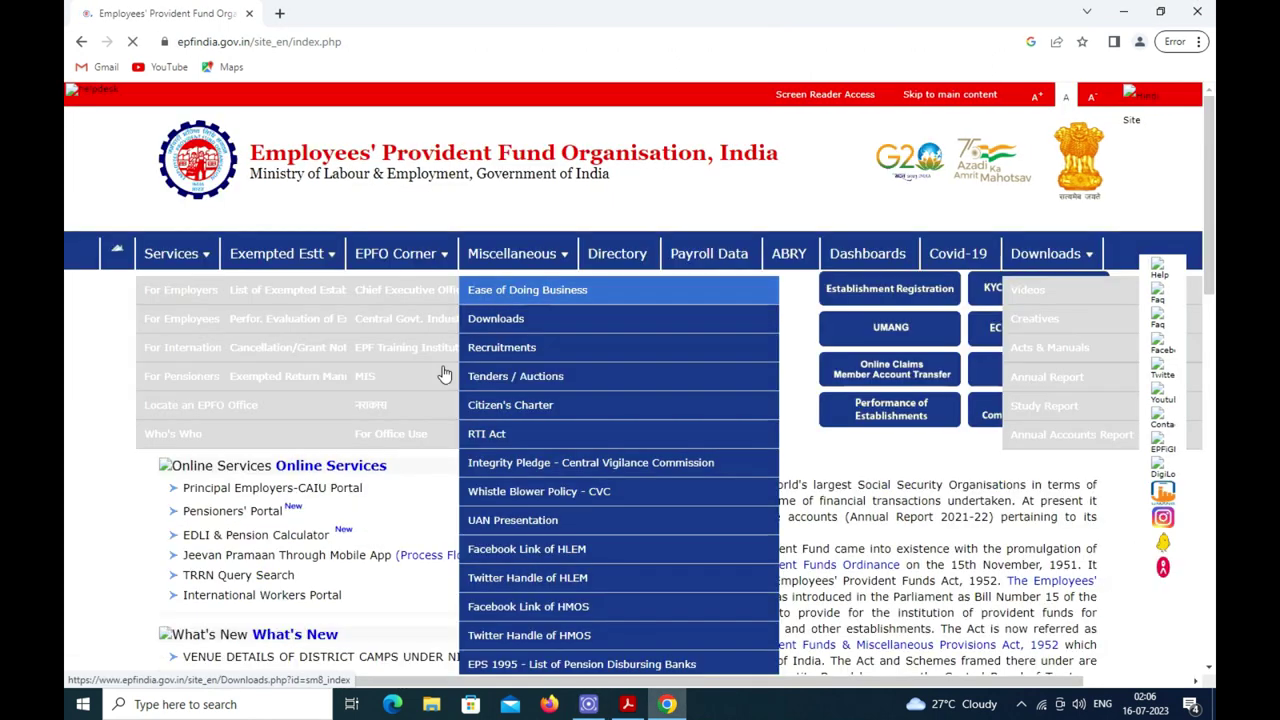
Step: Open the Employers Portal, clear and re-enter the username, and sign in
scroll(378, 557, "down", 5)
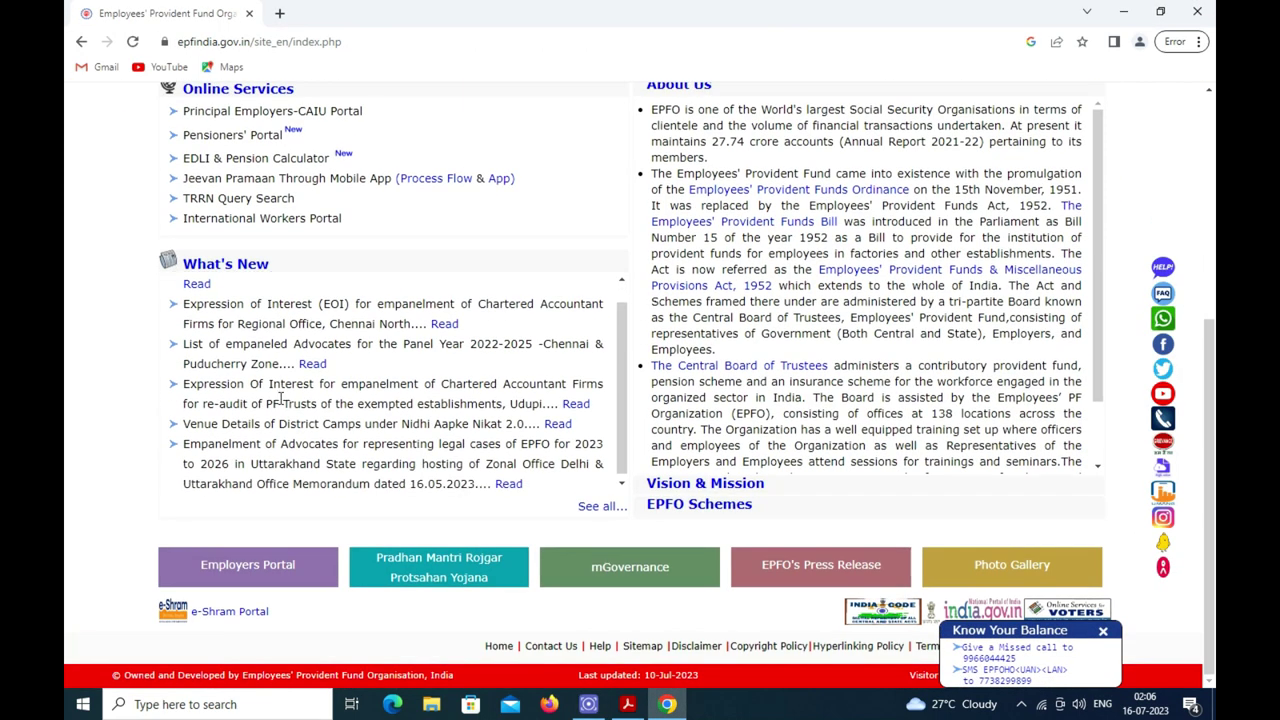
left_click(255, 567)
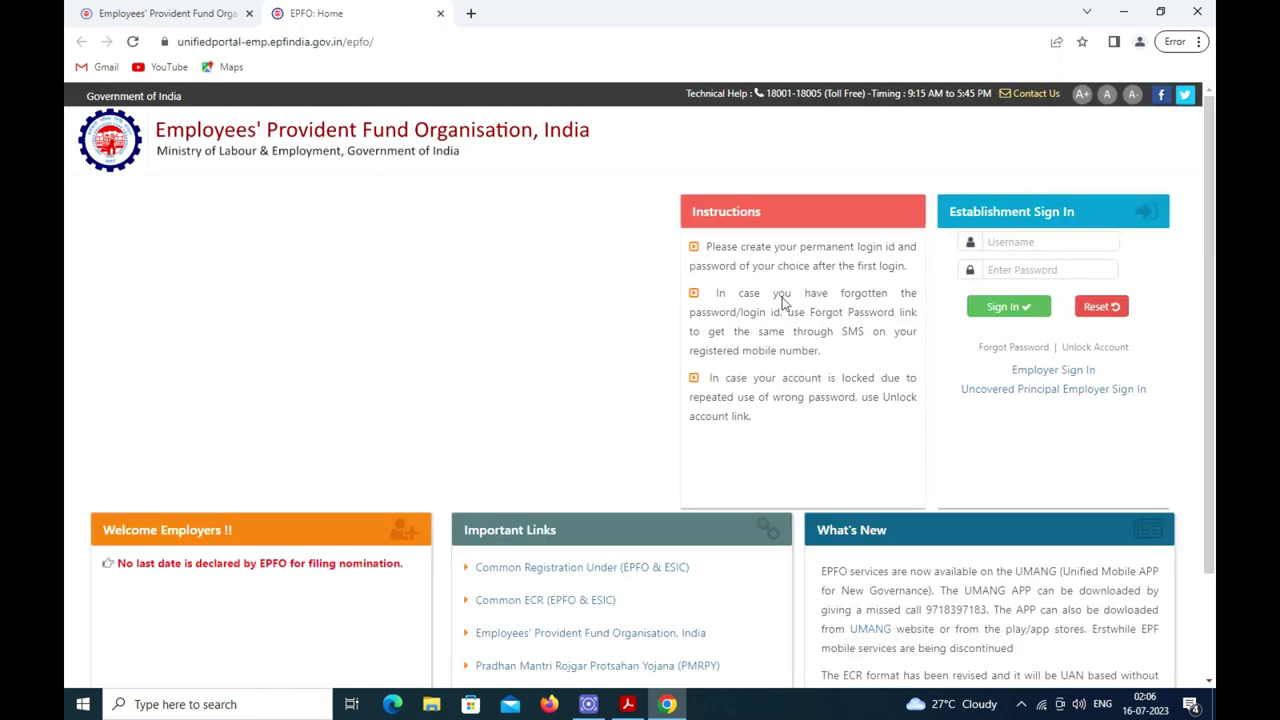
double_click(1057, 312)
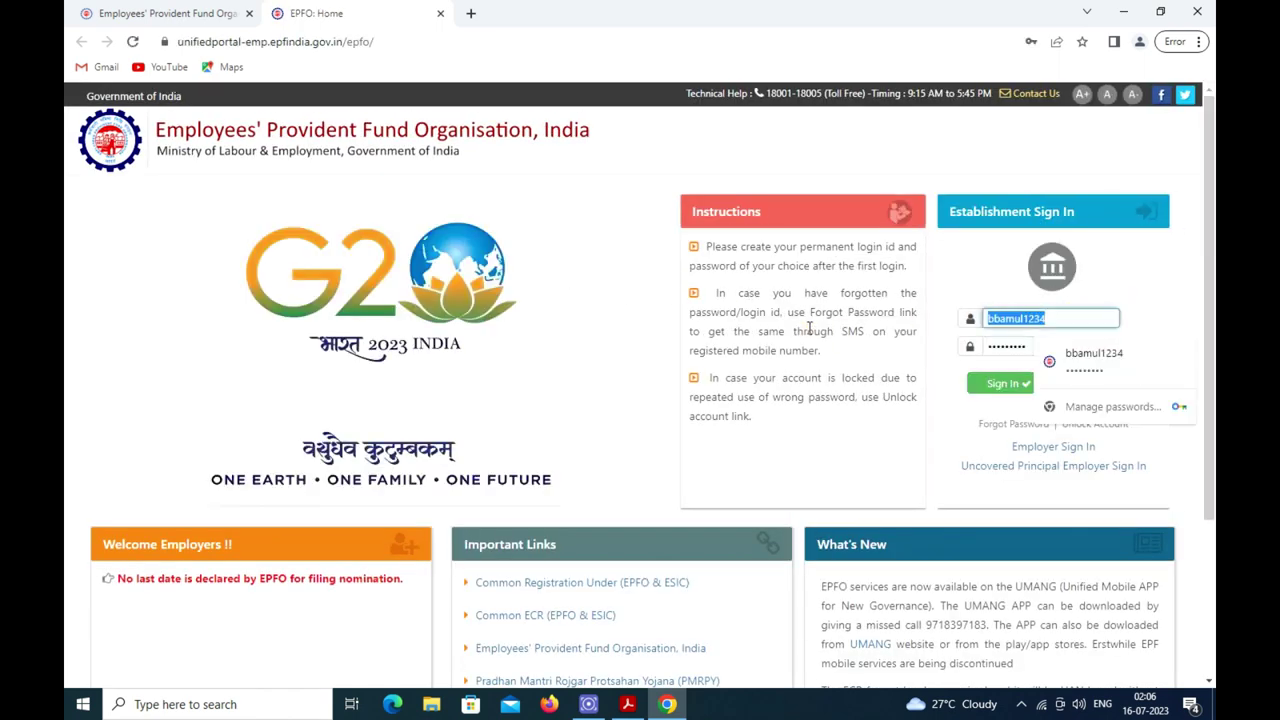
key("BackSpace")
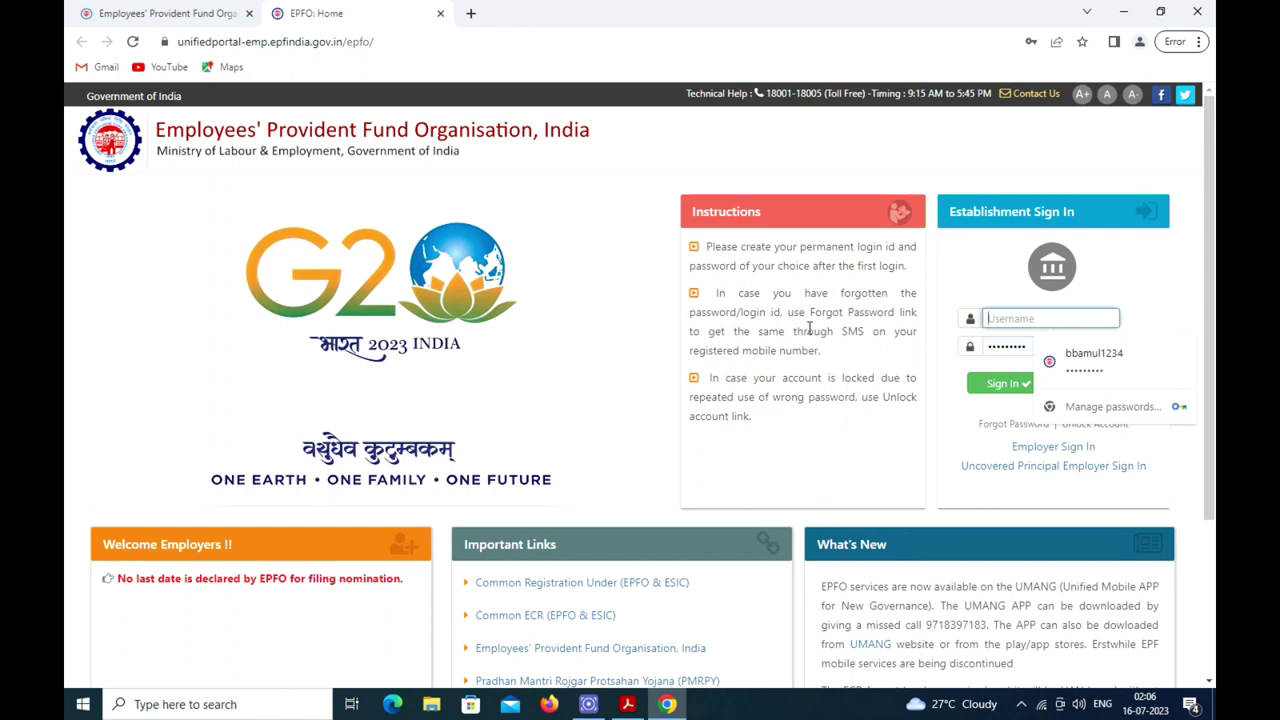
left_click(1006, 386)
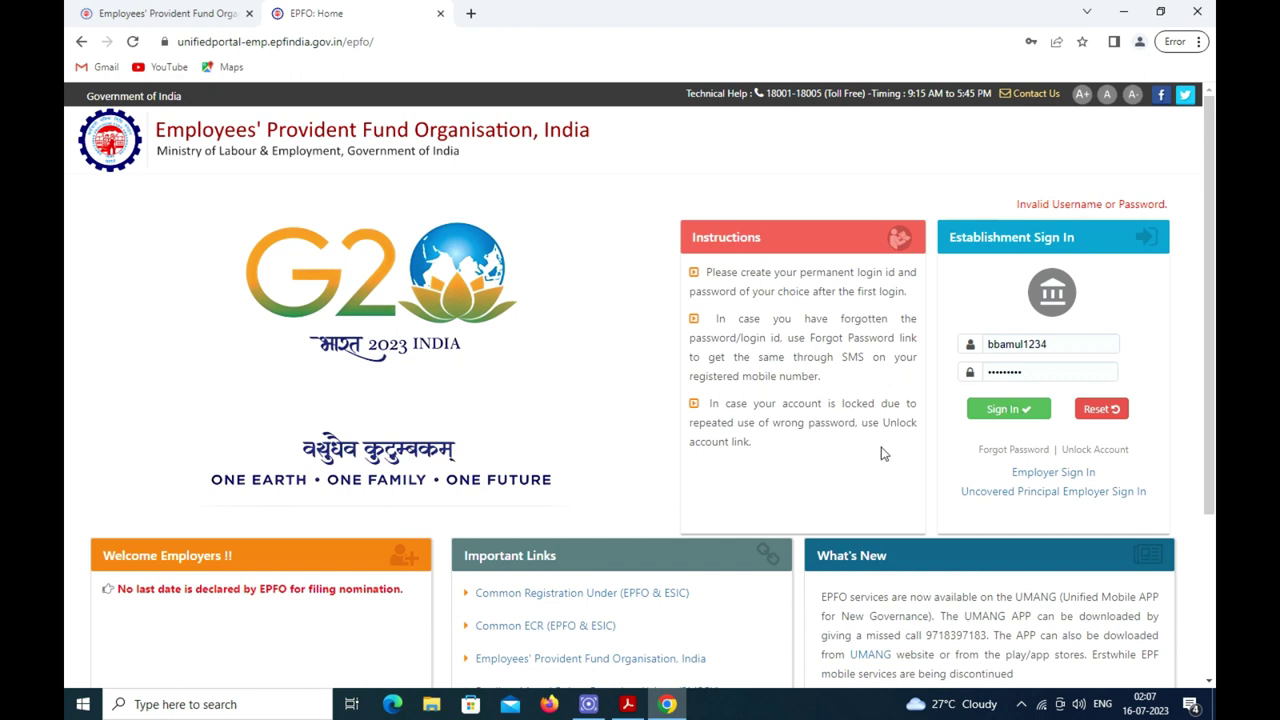
Step: Resubmit the sign-in and dismiss the Pension on Higher Wages notice
key("Return")
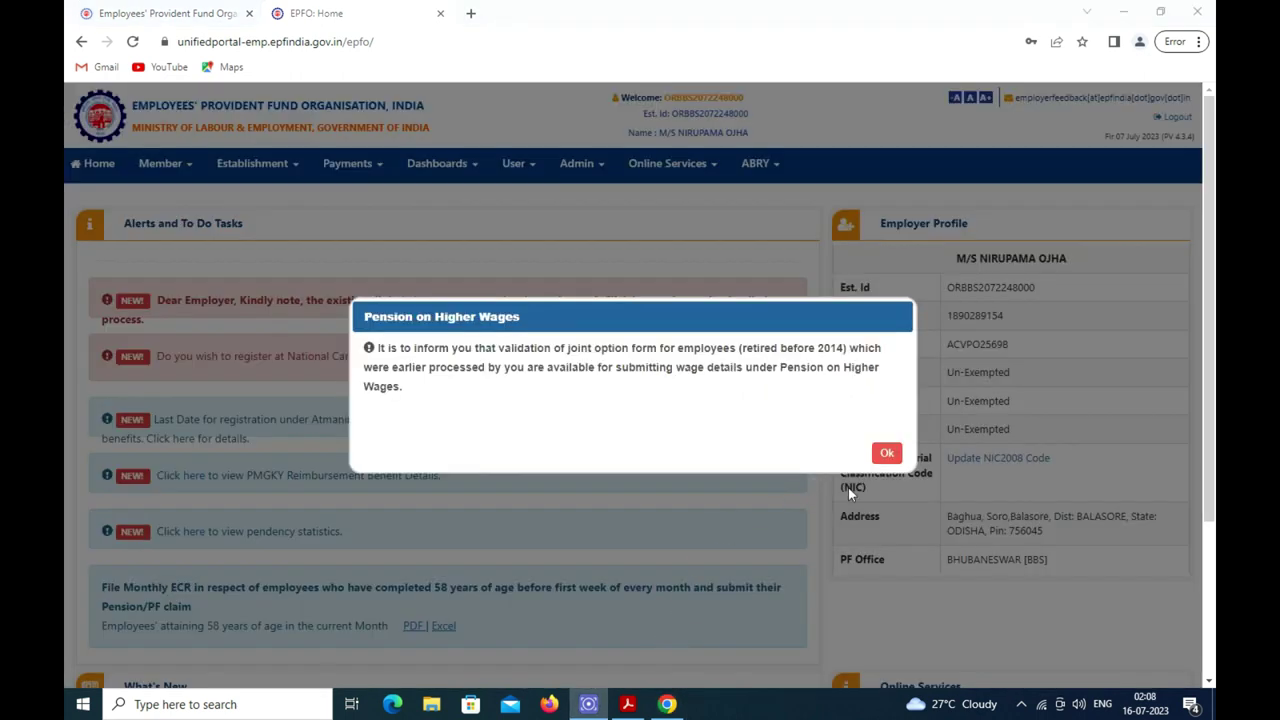
left_click(886, 455)
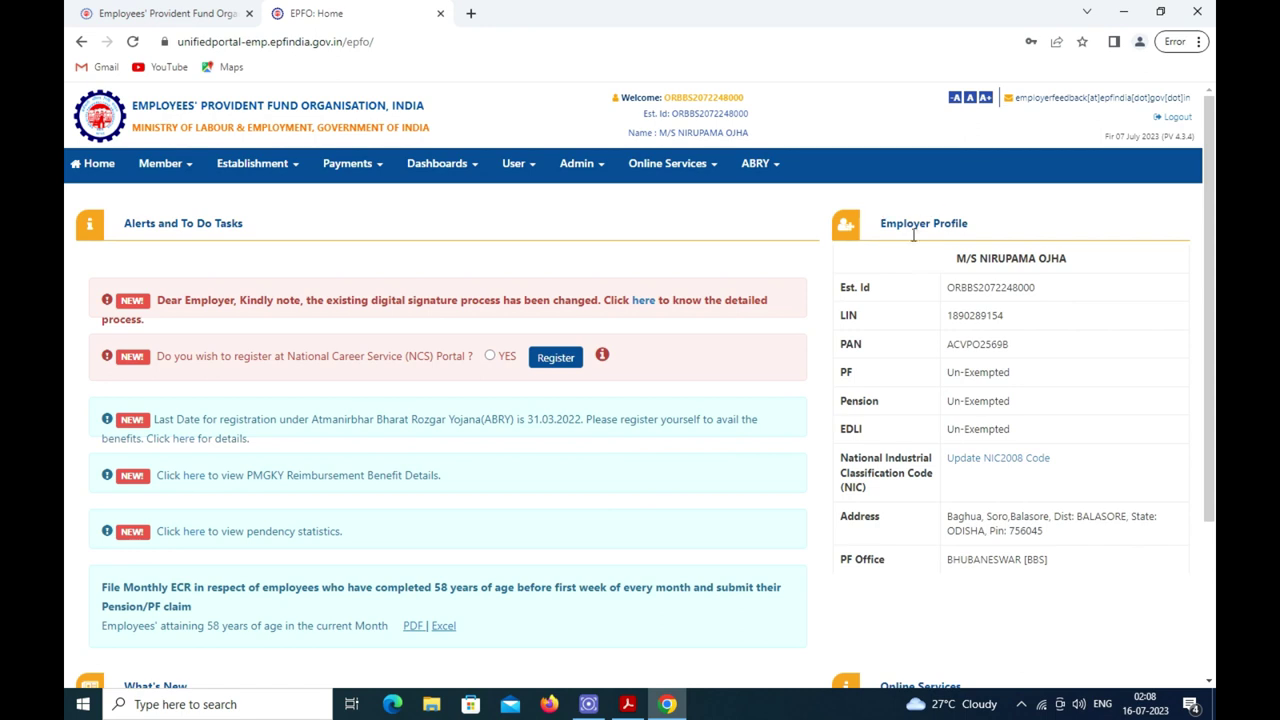
scroll(510, 450, "down", 2)
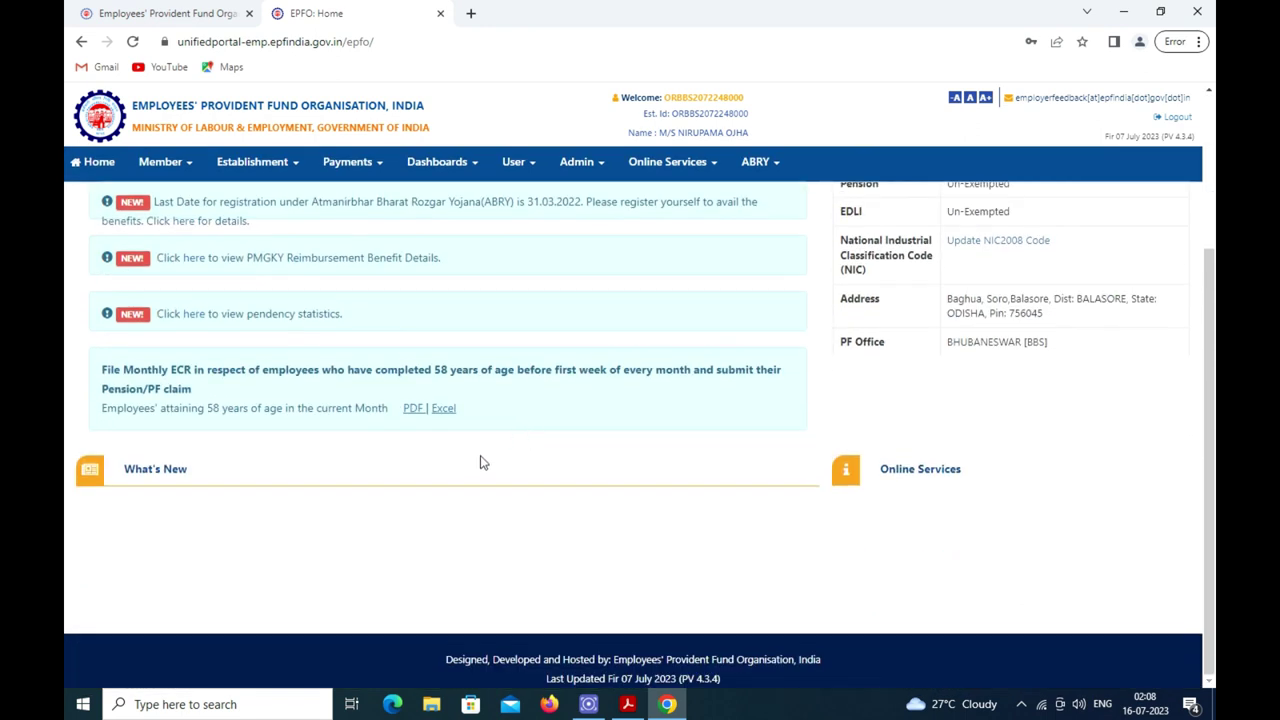
scroll(466, 457, "up", 2)
Step: Try DSC KYC approval on the first pending activity; it reports no registered signatory
left_click(168, 164)
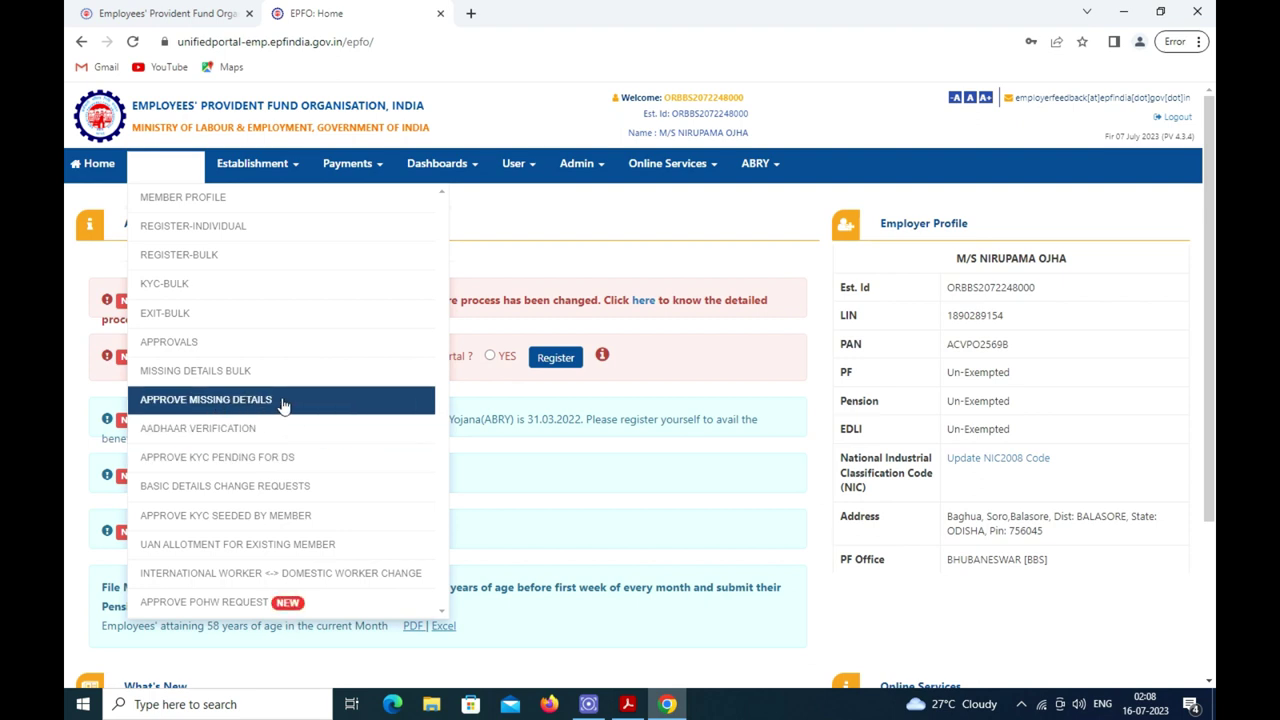
left_click(285, 458)
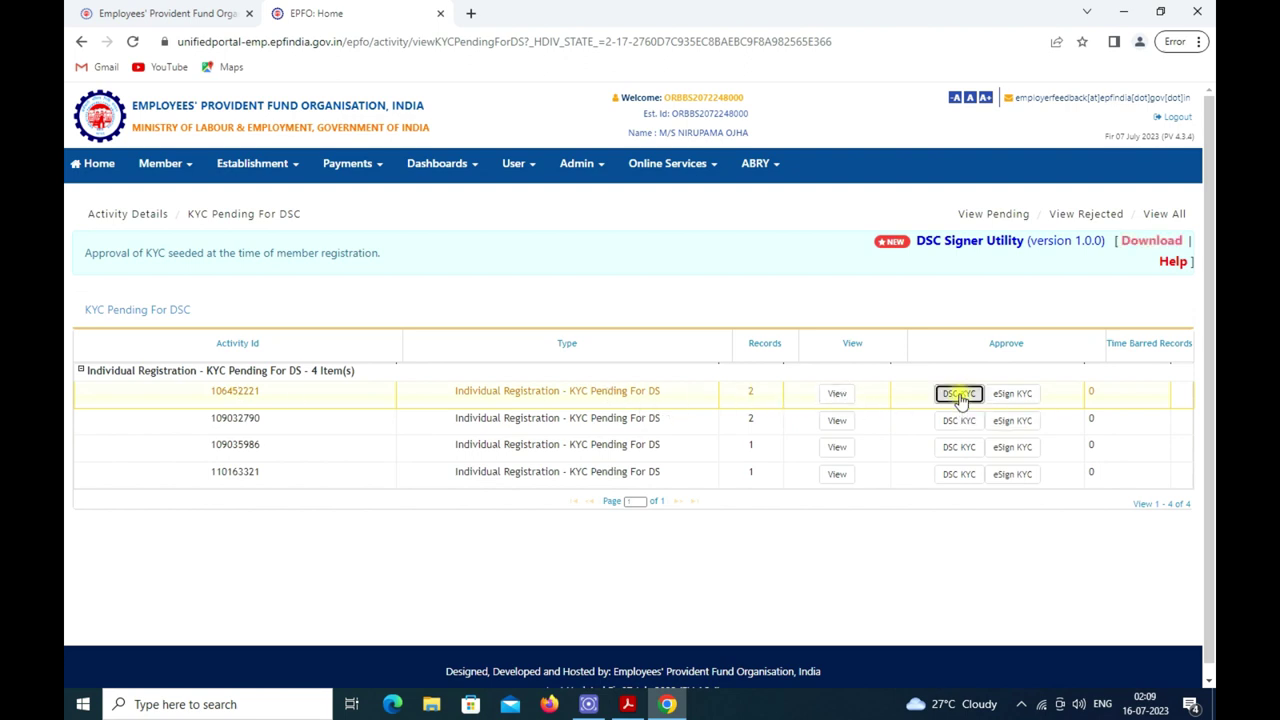
left_click(960, 397)
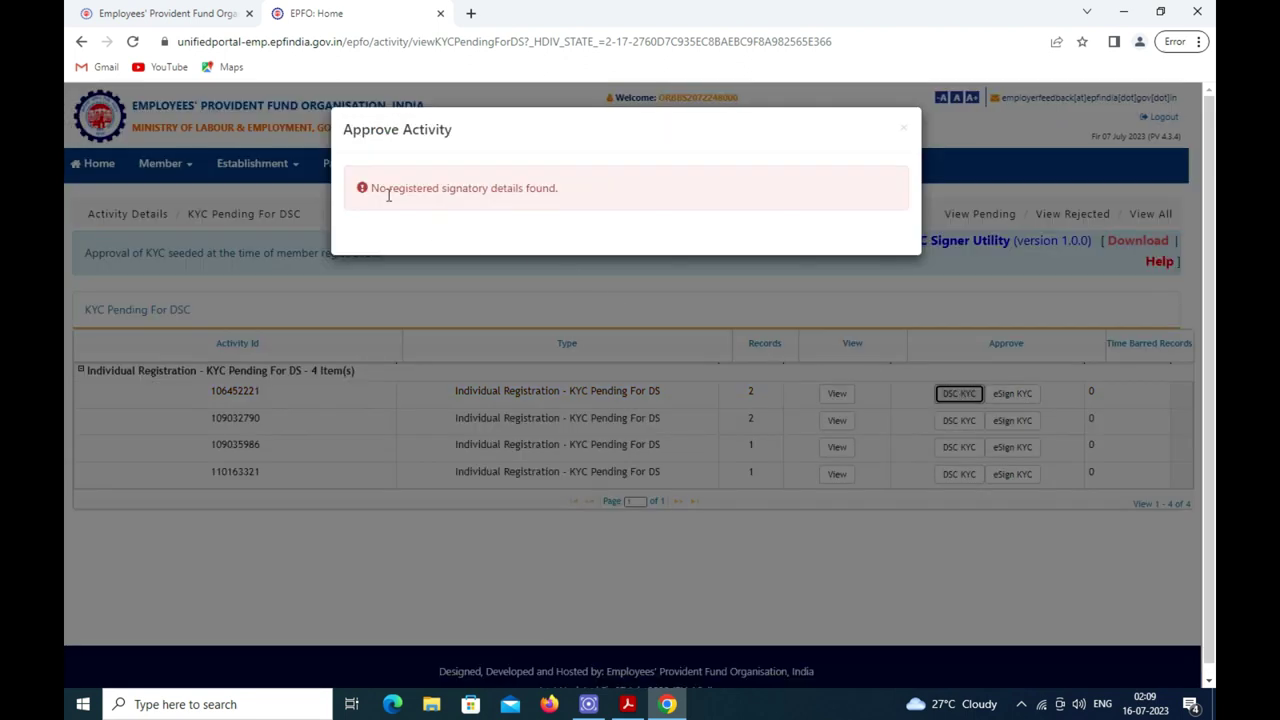
left_click(905, 132)
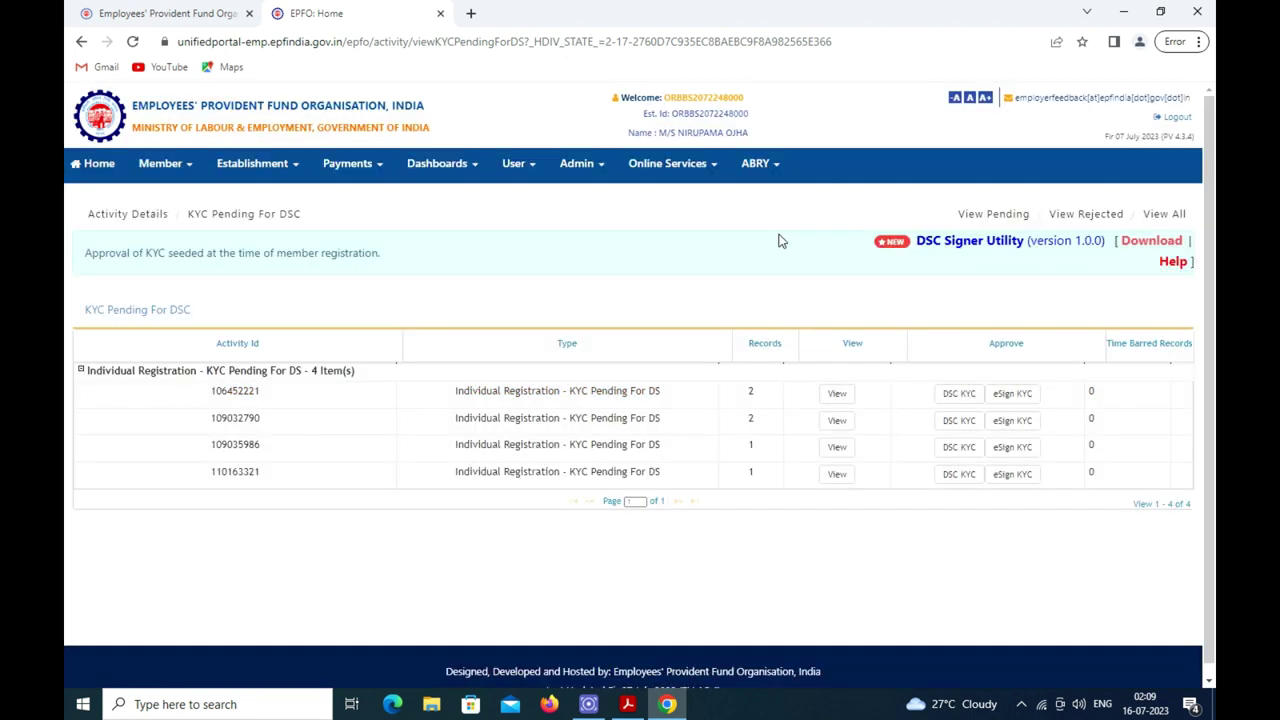
Step: Retry DSC approval for another activity, again getting no registered signatory
left_click(100, 399)
double_click(96, 399)
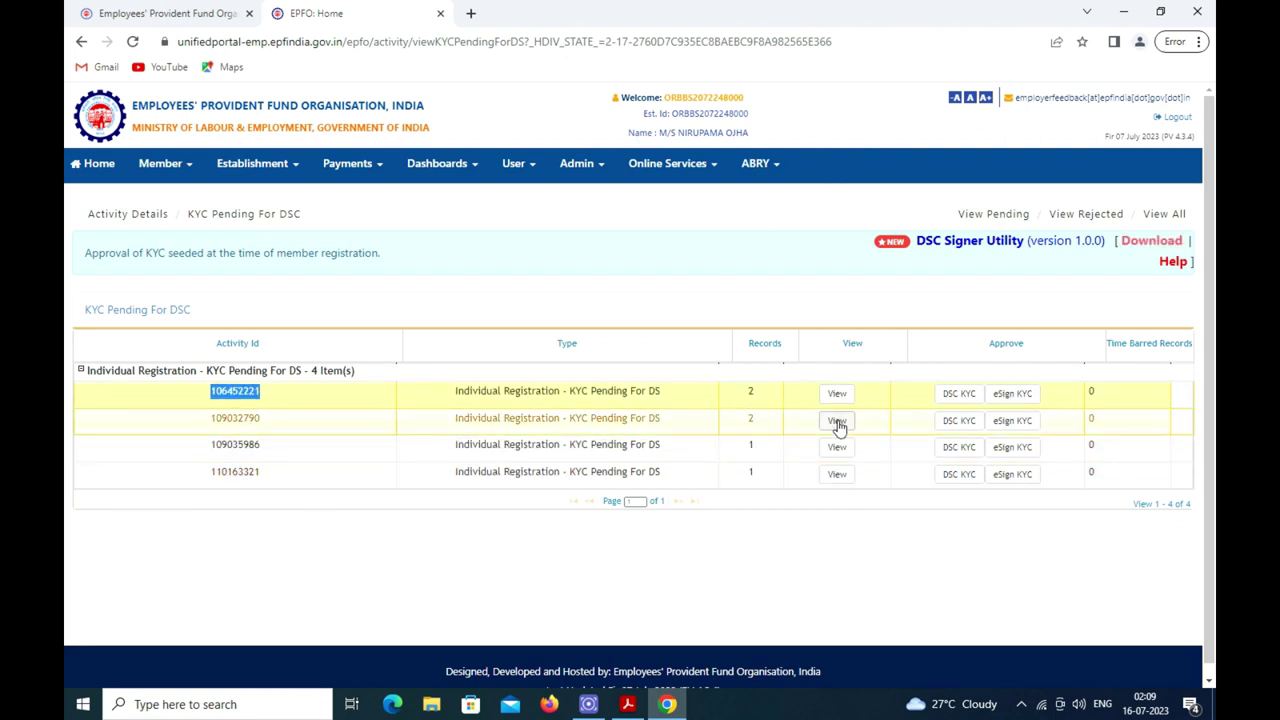
left_click(958, 420)
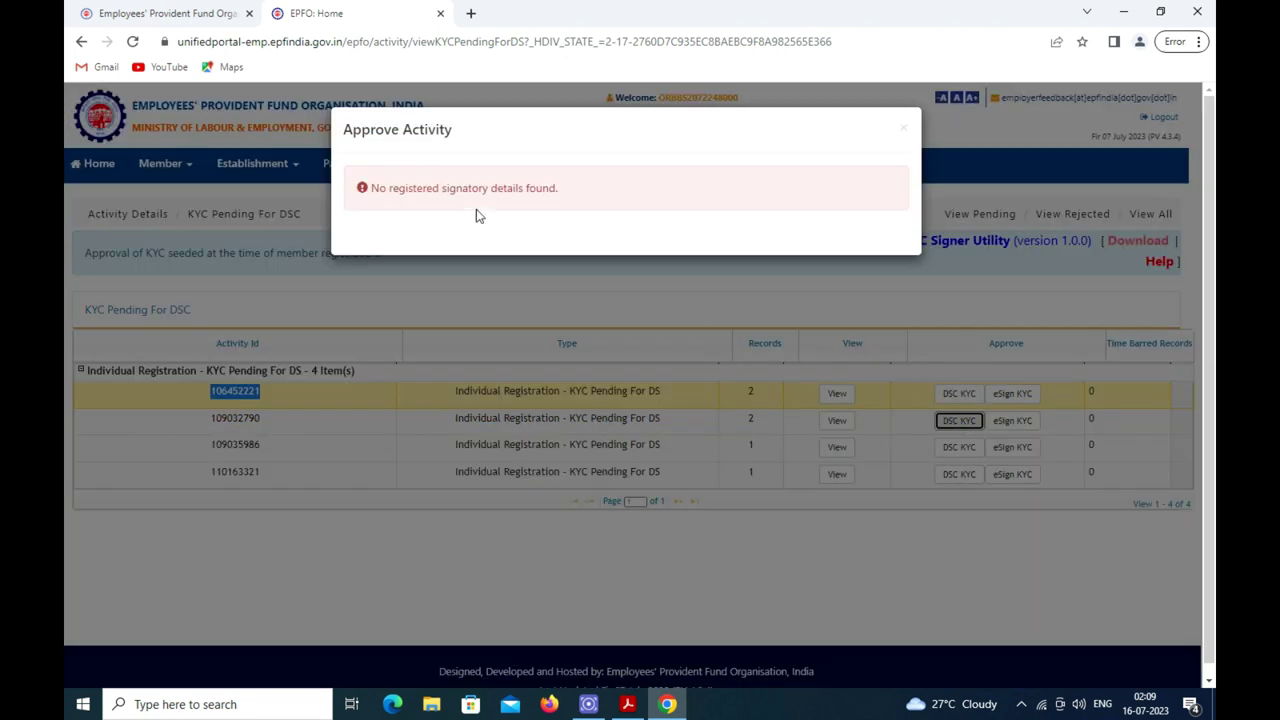
left_click(903, 128)
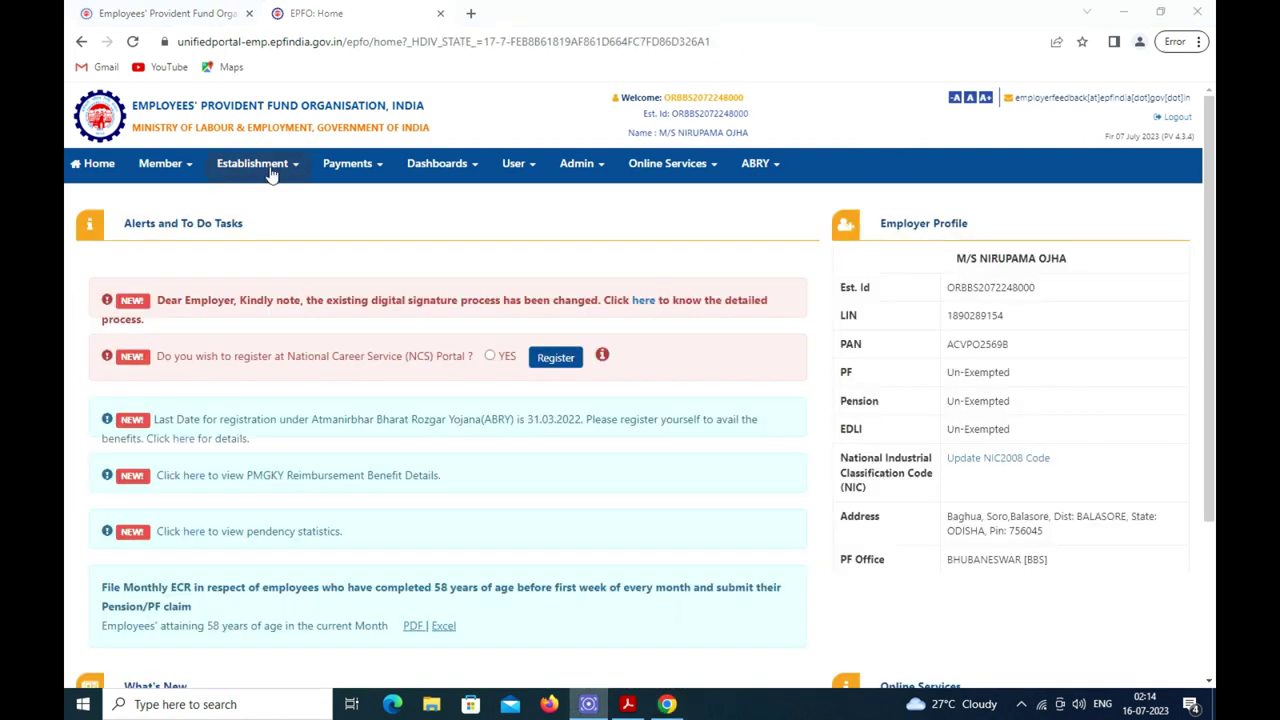
Step: Open Establishment > DSC / E-SIGN registration and enter the authorized signatory name
left_click(258, 175)
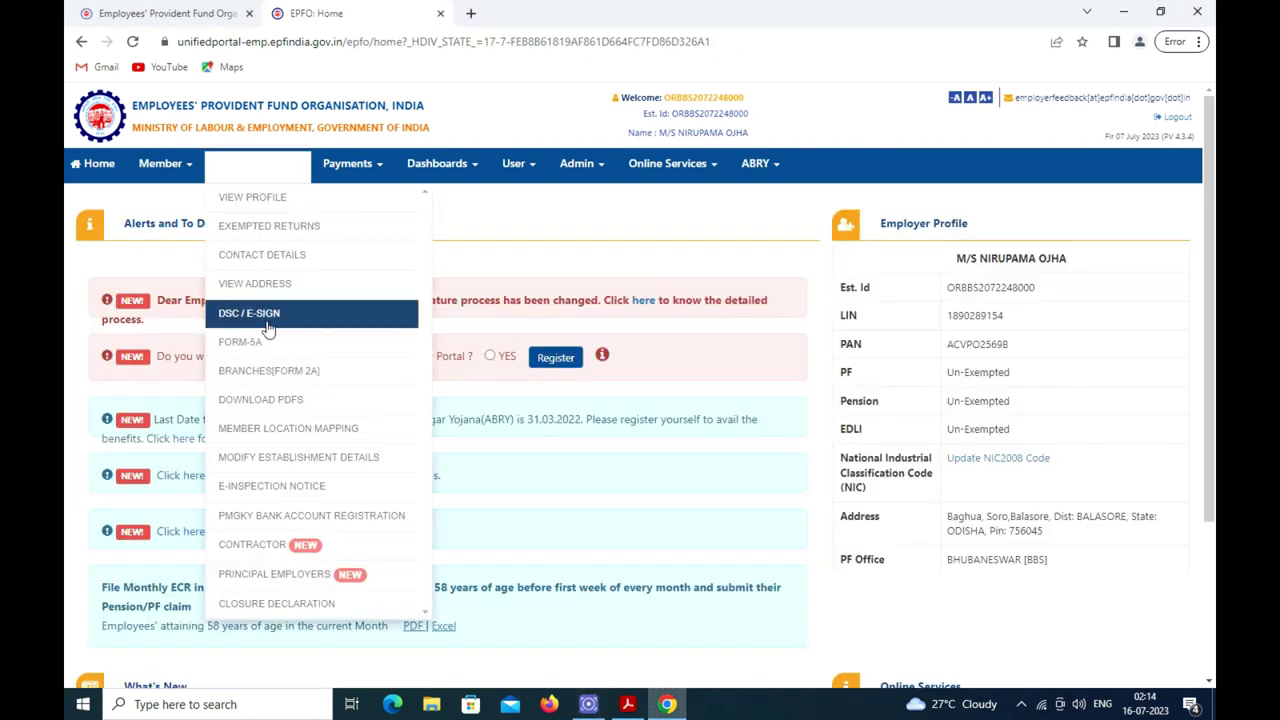
left_click(231, 314)
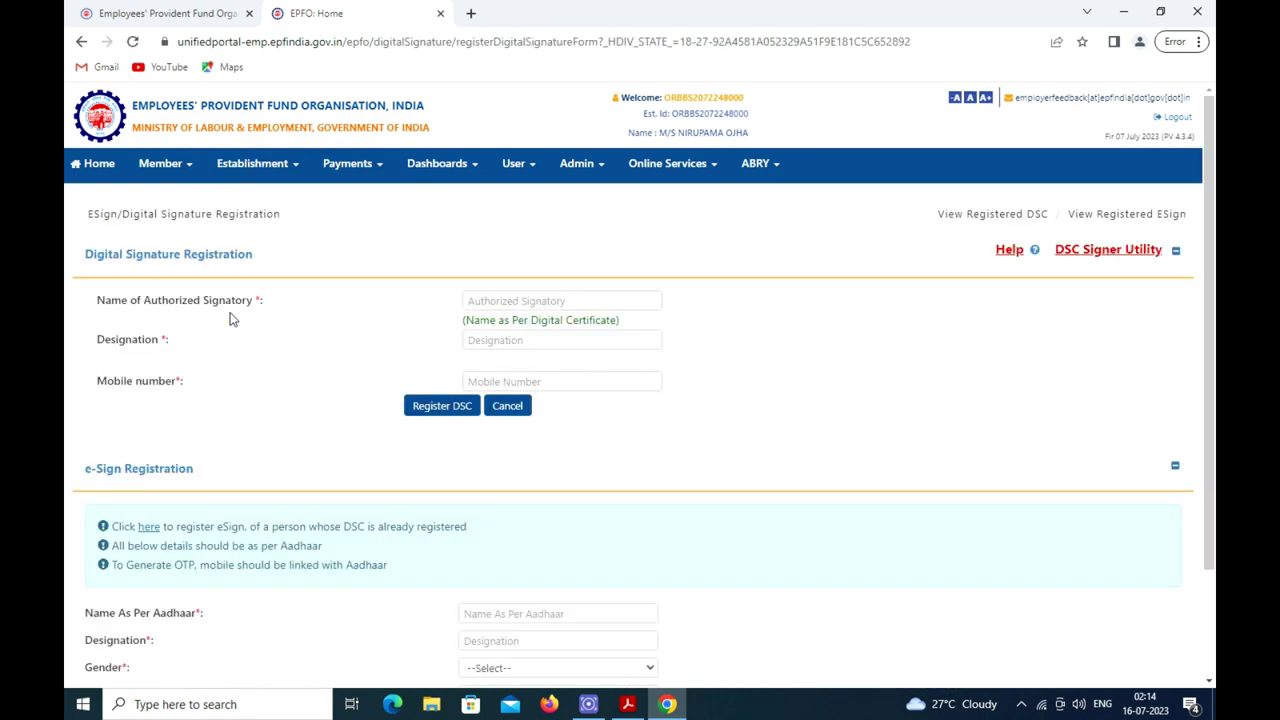
left_click(490, 303)
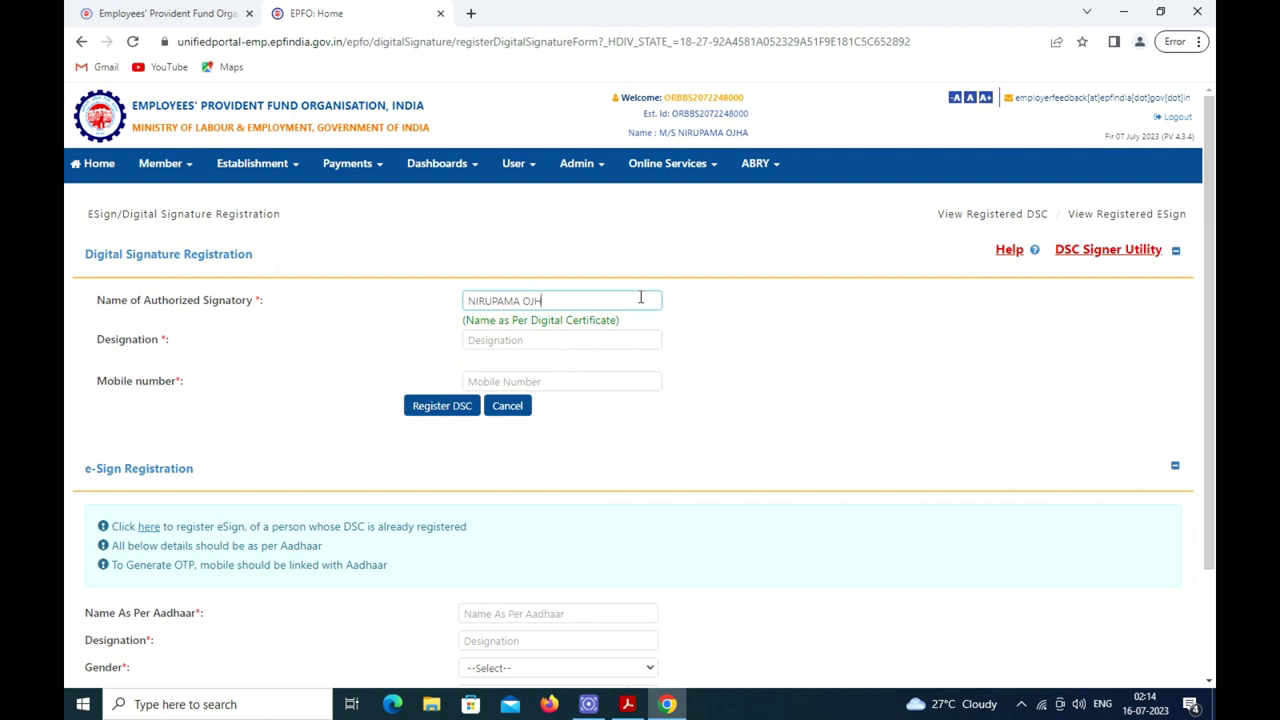
key("Tab")
Step: Enter designation PROPRIETOR and the mobile number, then submit Register DSC
type("PROPRIETOR")
left_click(509, 383)
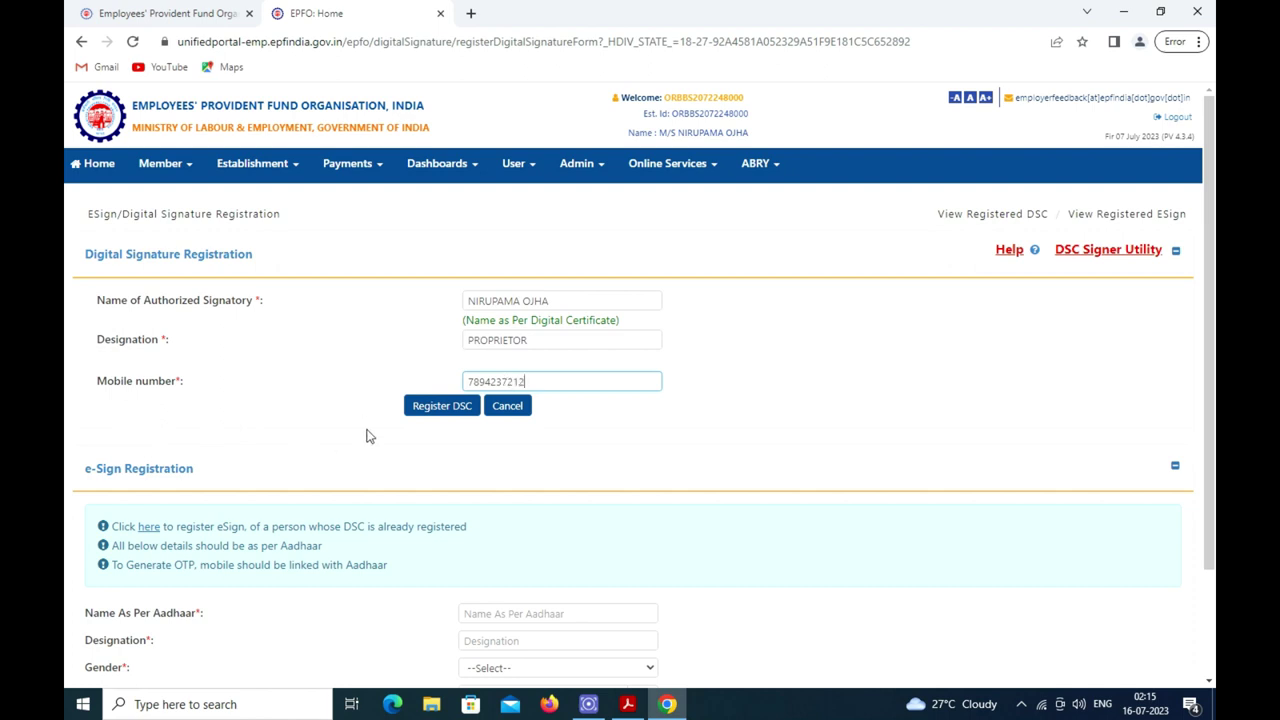
left_click(449, 408)
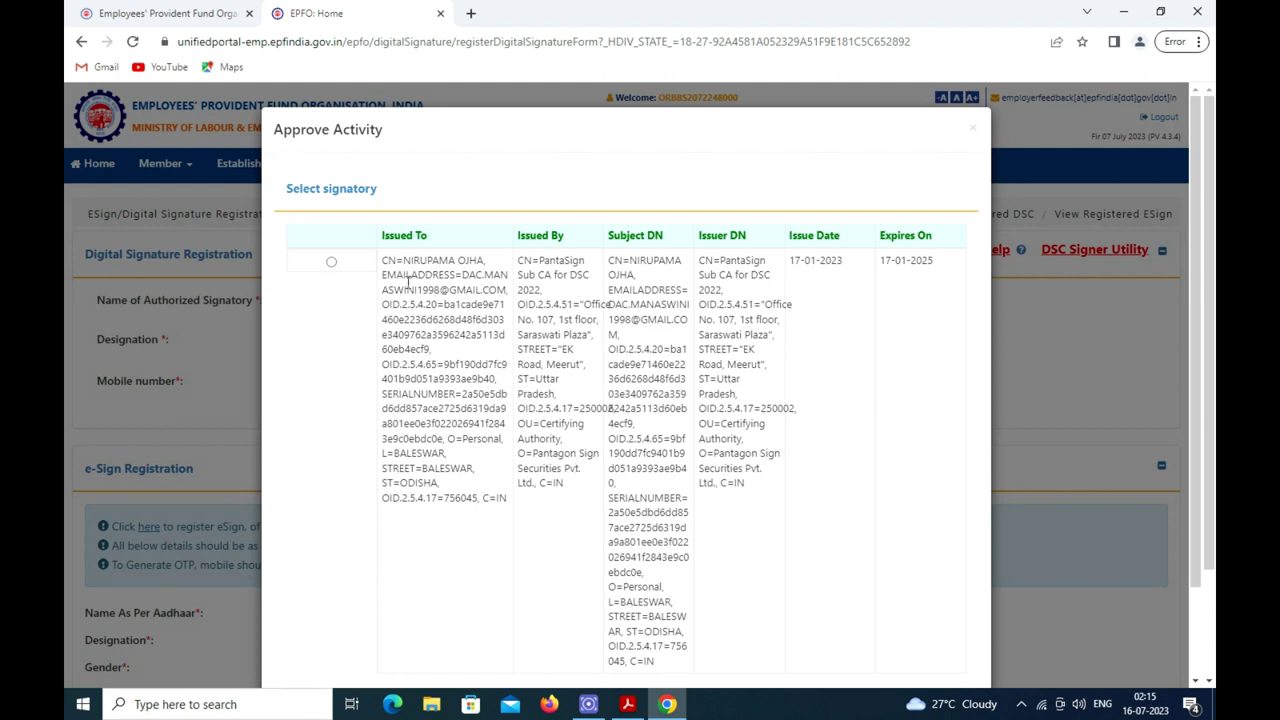
Step: Select the PantaSign-issued token certificate and register it as signatory
left_click(331, 262)
scroll(872, 481, "down", 1)
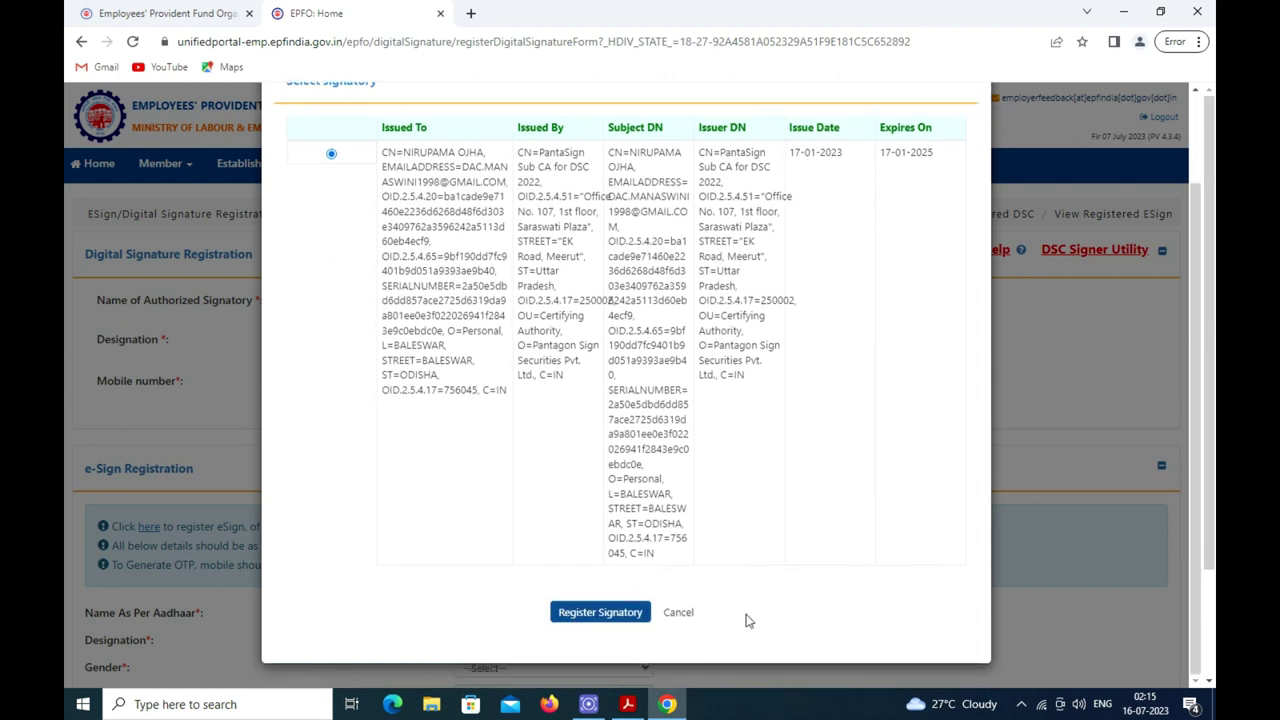
left_click(571, 621)
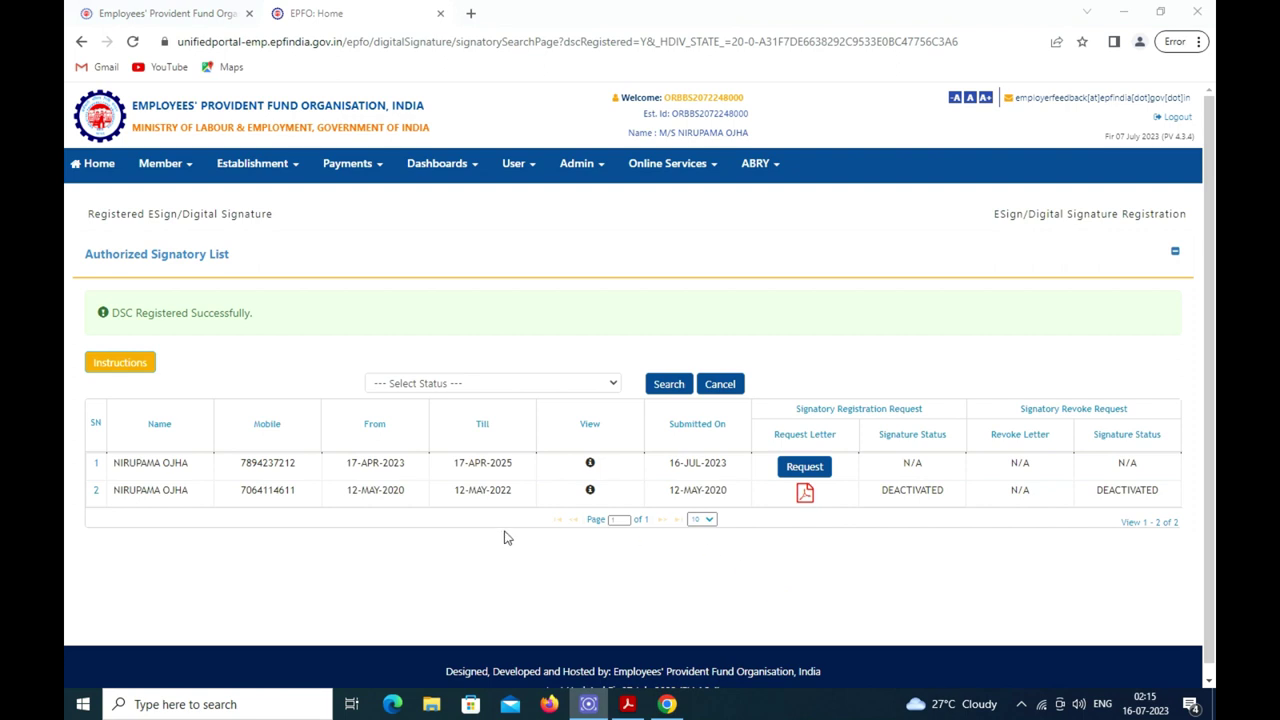
left_click(509, 384)
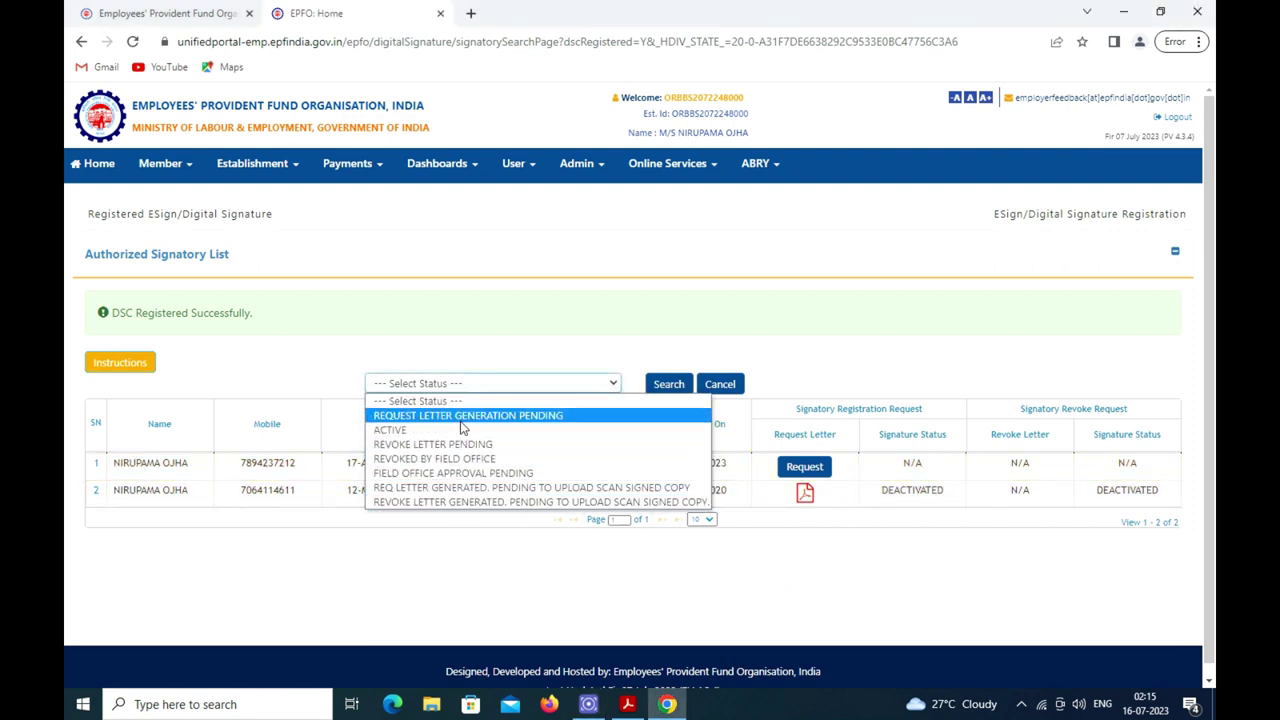
left_click(474, 598)
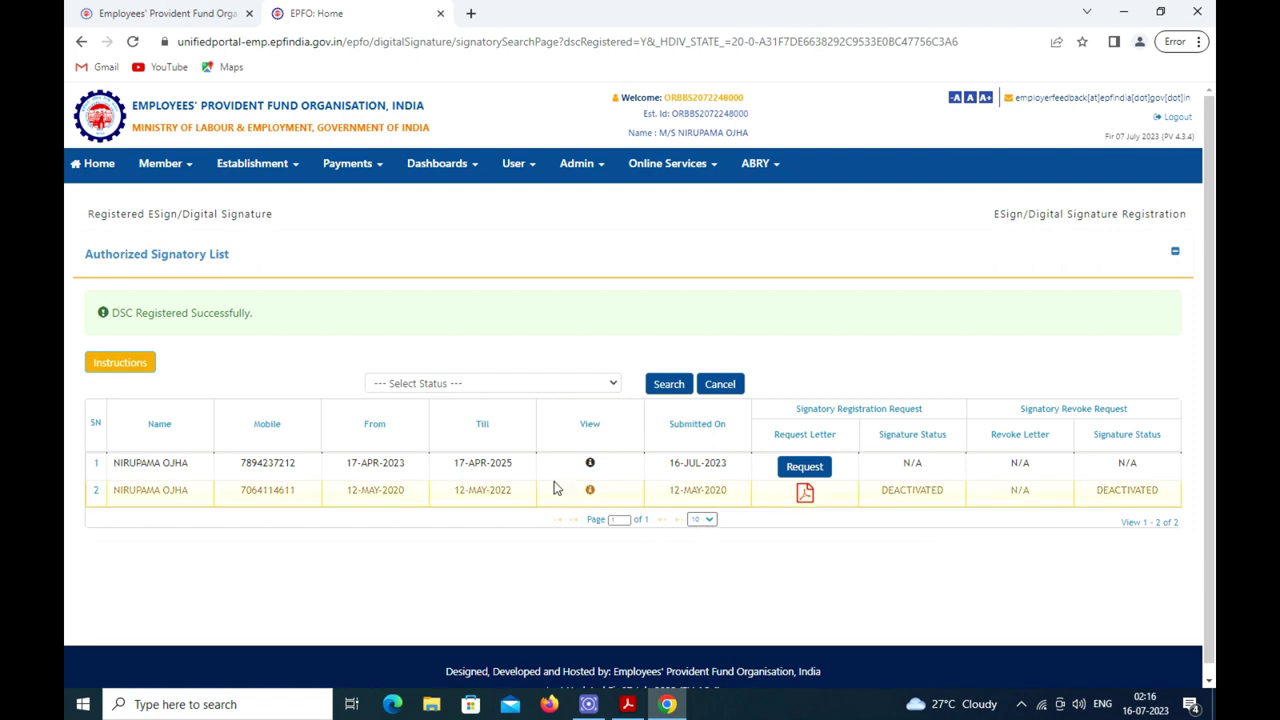
left_click(489, 472)
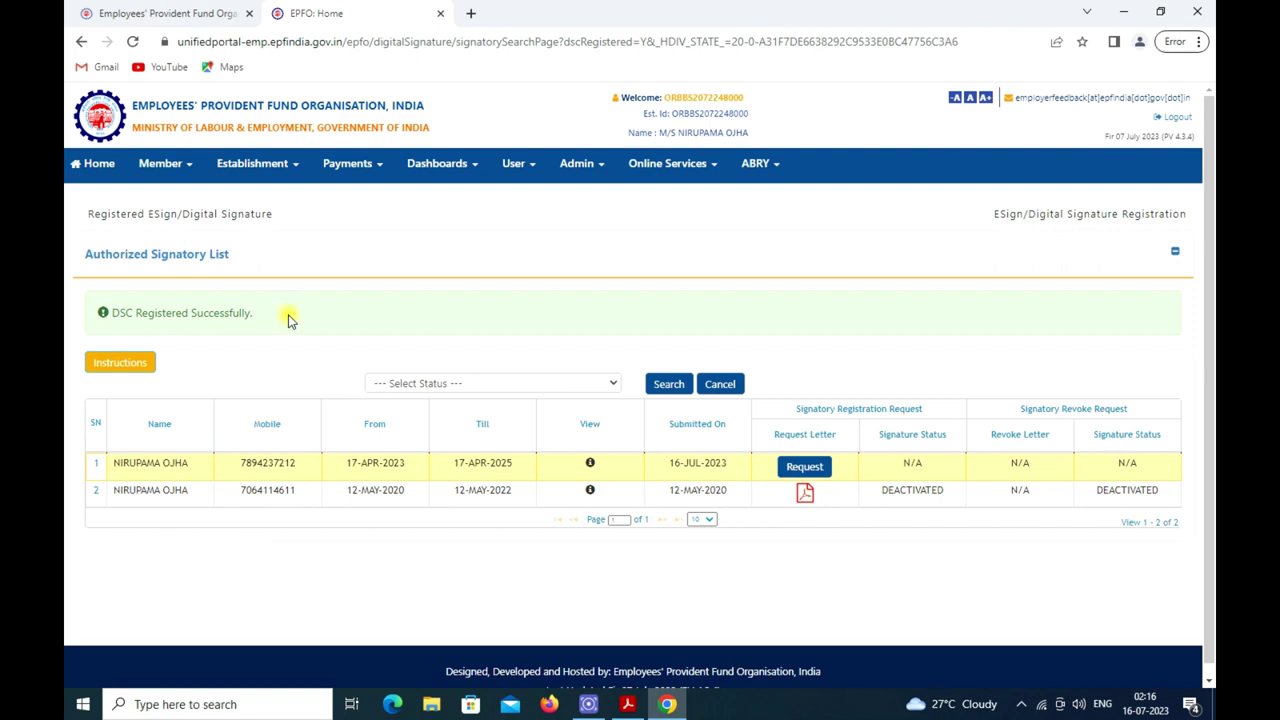
left_click_drag(92, 312, 280, 320)
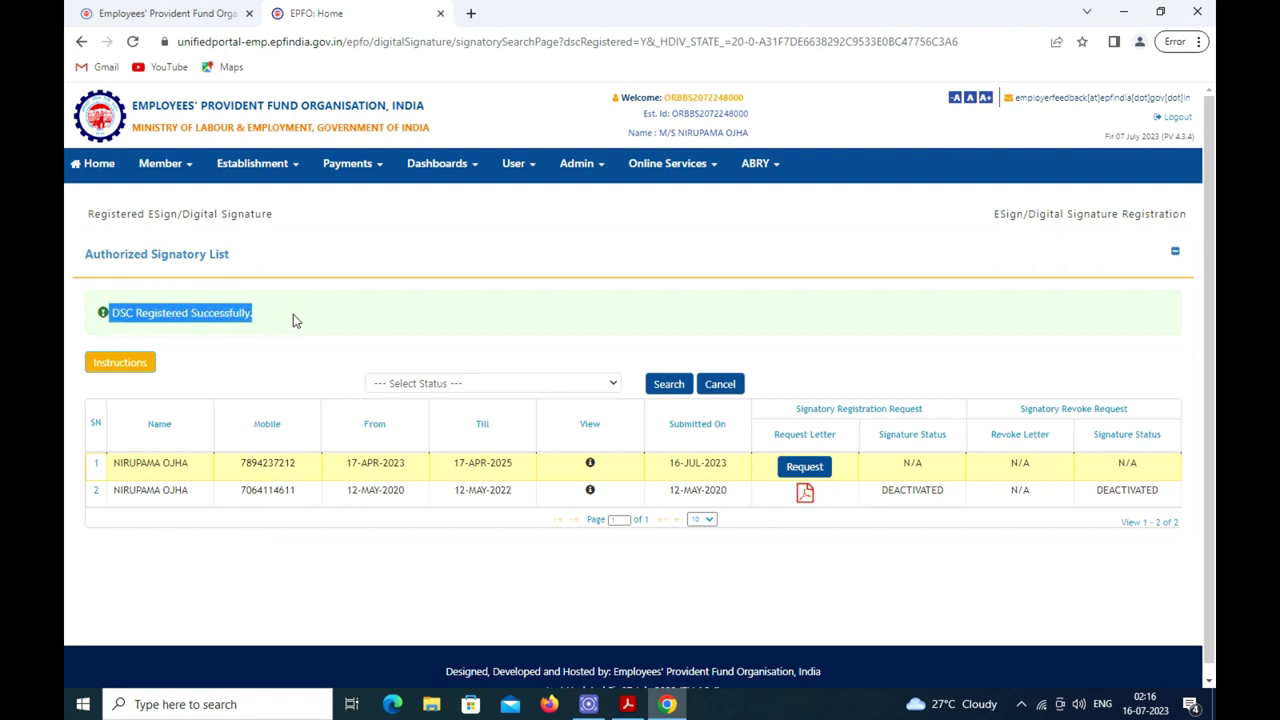